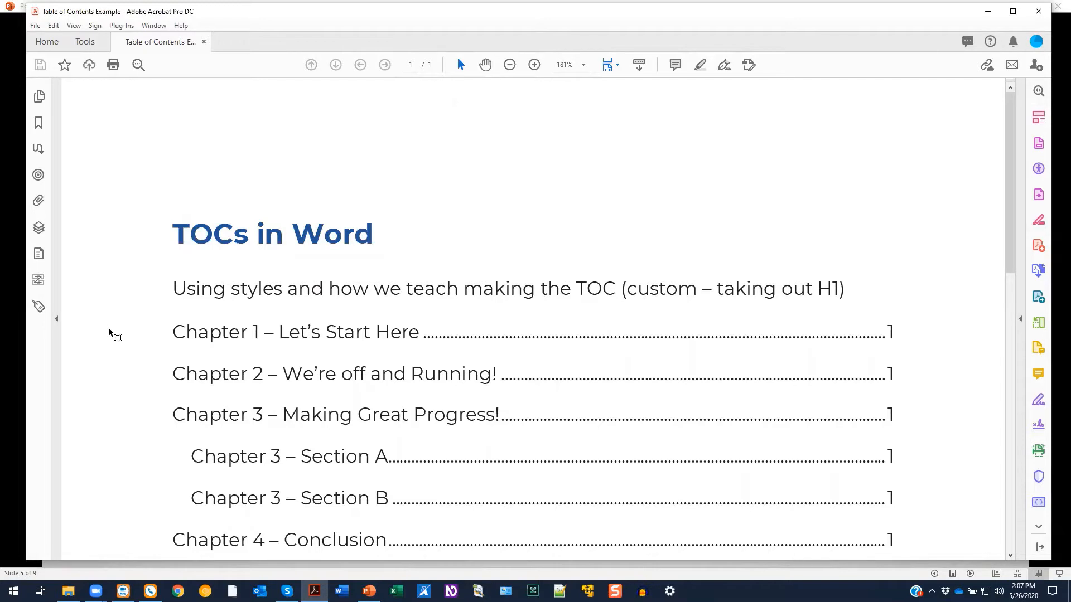
Add tags to the untagged document automatically, and check which content the H2 tag and the first P tag cover
{"action": "left_click", "coordinate": [39, 307]}
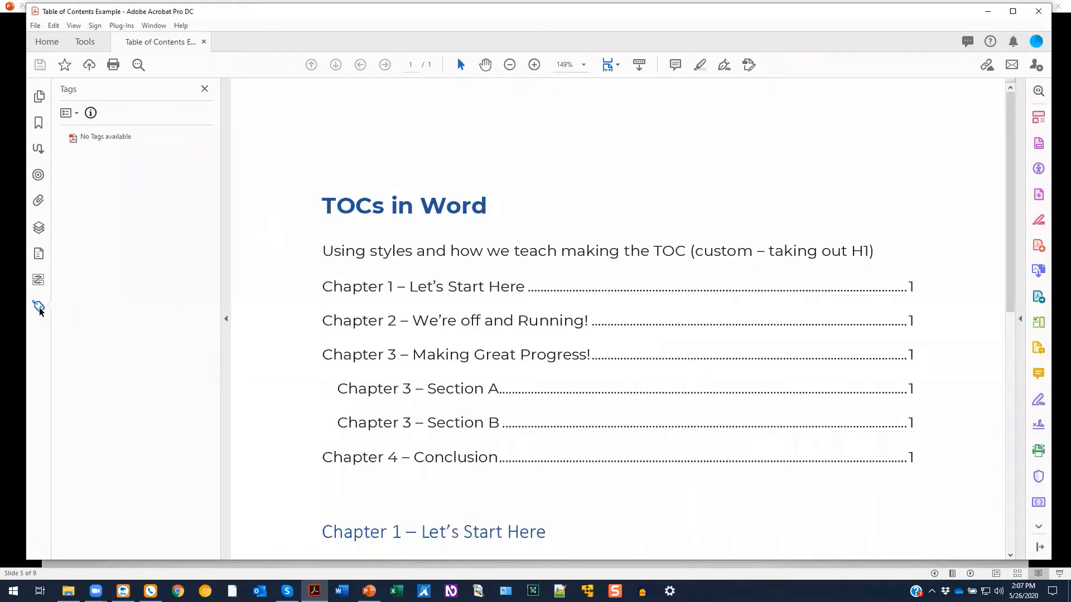
{"action": "right_click", "coordinate": [103, 140]}
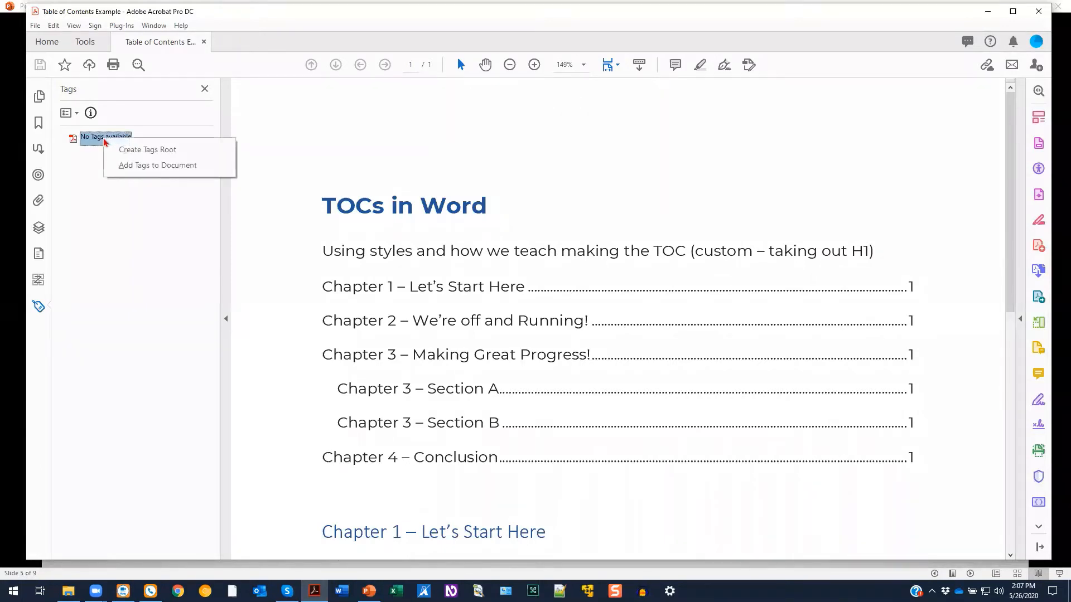
{"action": "left_click", "coordinate": [140, 165]}
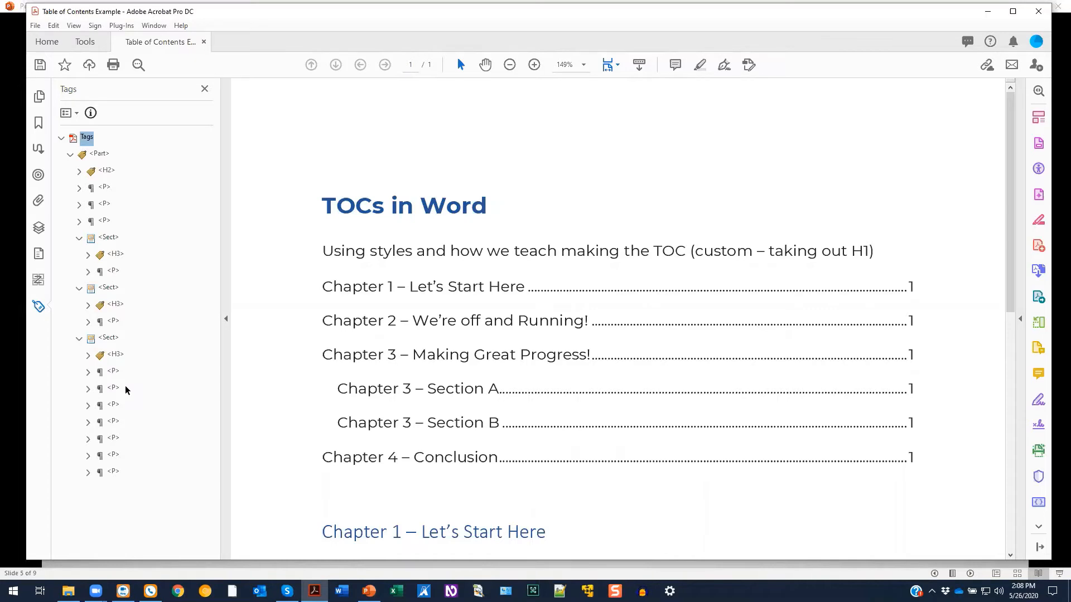
{"action": "left_click", "coordinate": [107, 173]}
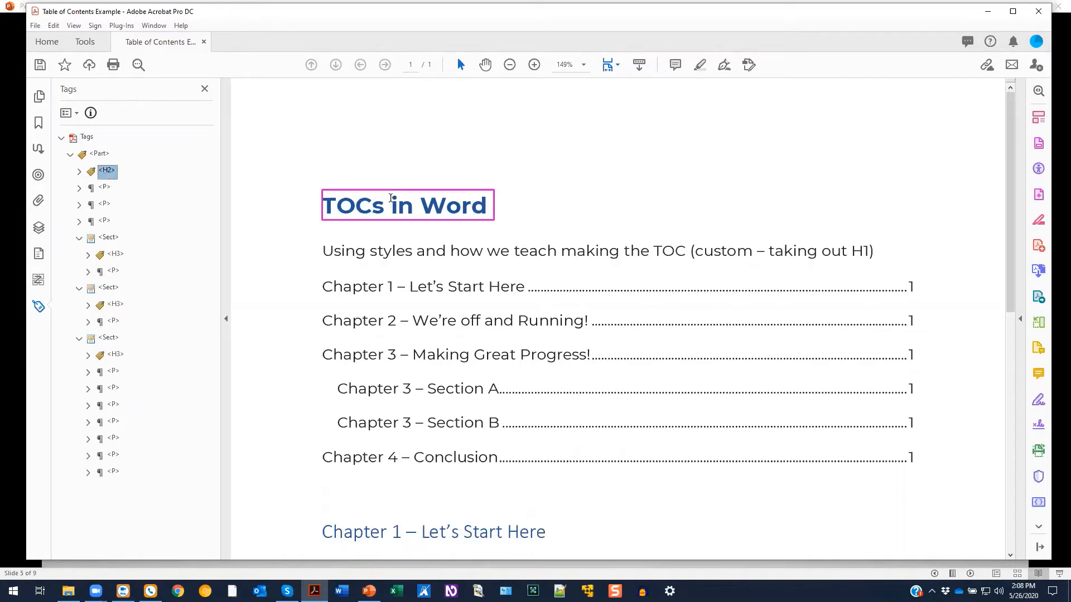
{"action": "left_click", "coordinate": [105, 188]}
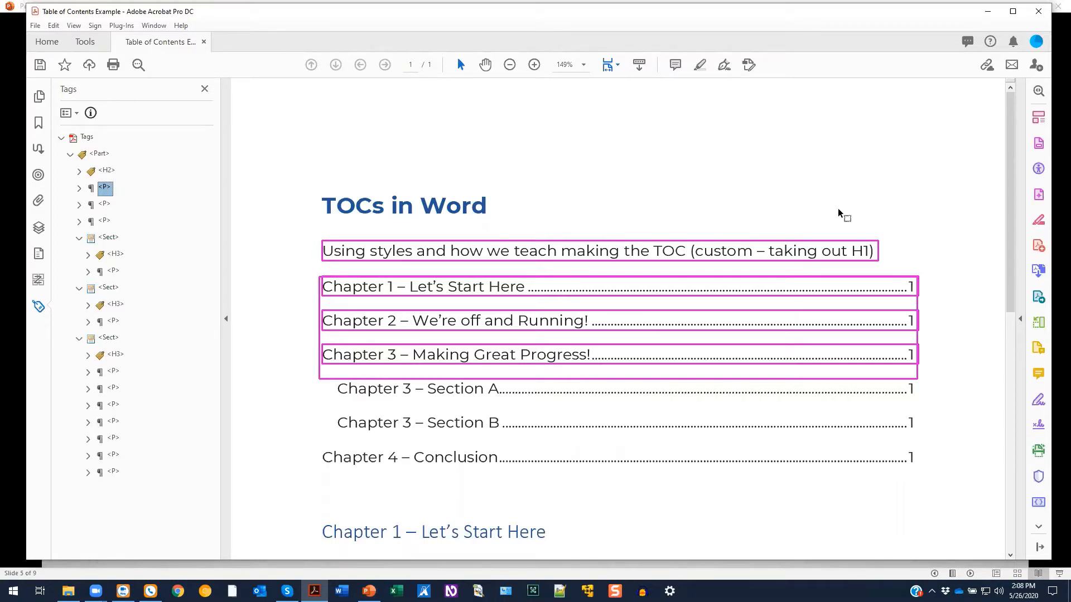
Open the accessibility tools, review the tagging options of the Reading Order tool, and close it
{"action": "left_click", "coordinate": [1038, 168]}
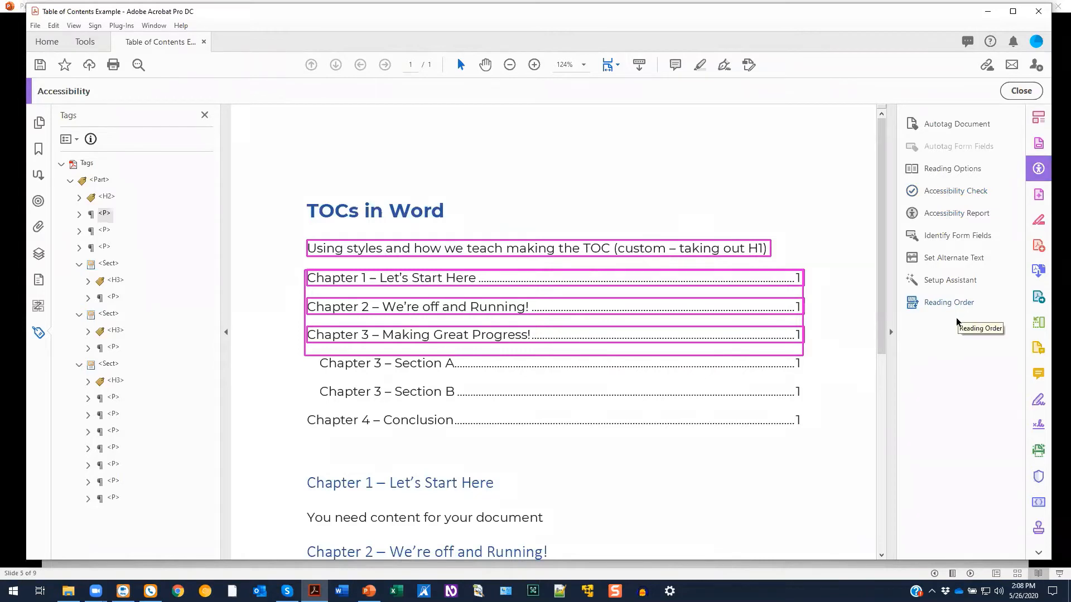
{"action": "left_click", "coordinate": [945, 302]}
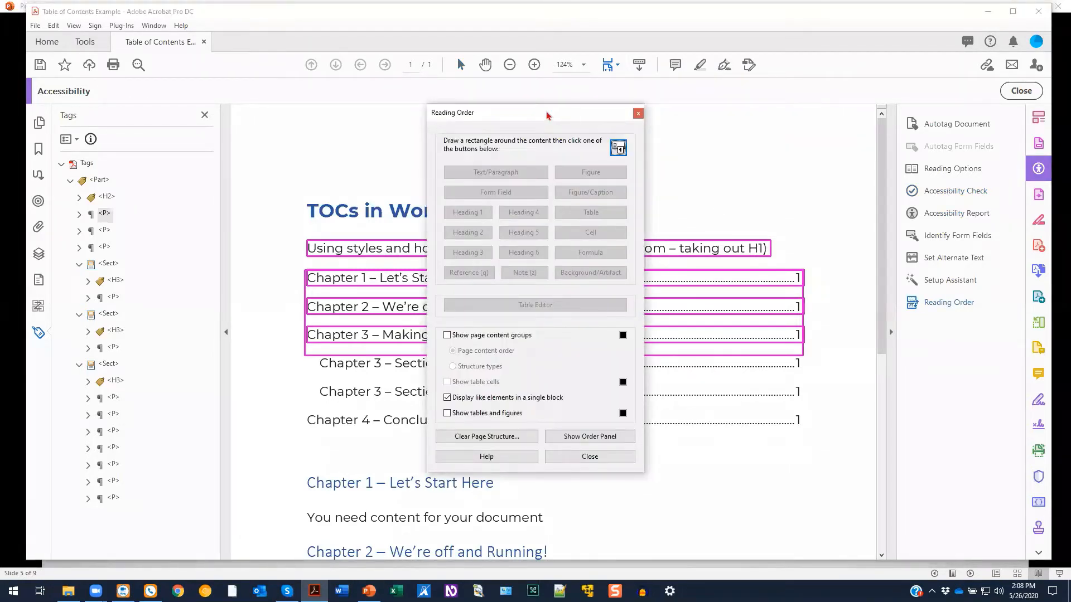
{"action": "left_click_drag", "start_coordinate": [547, 115], "coordinate": [818, 130]}
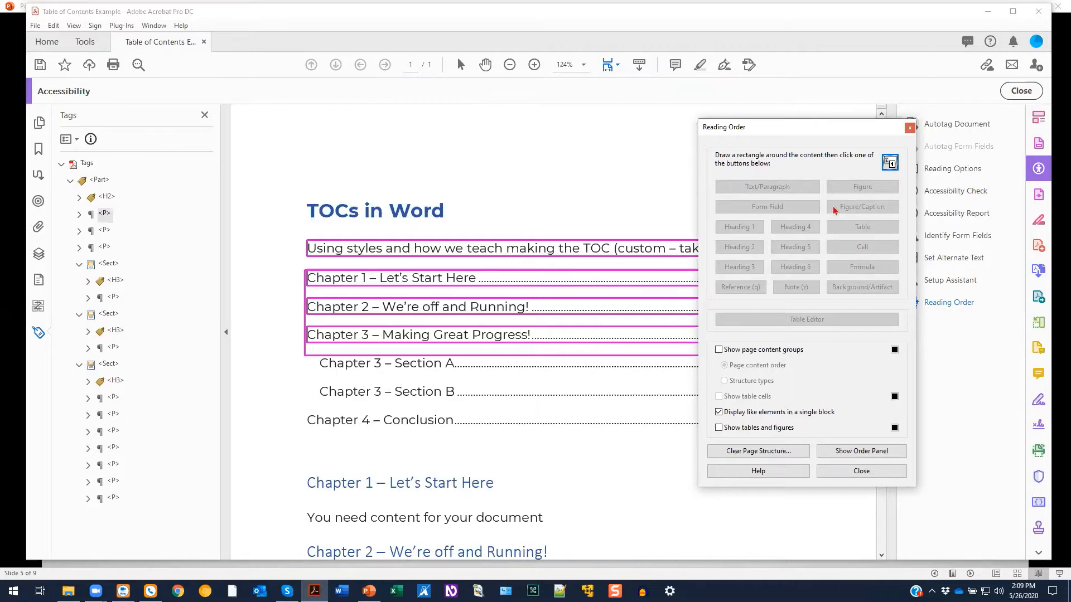
{"action": "left_click", "coordinate": [909, 128]}
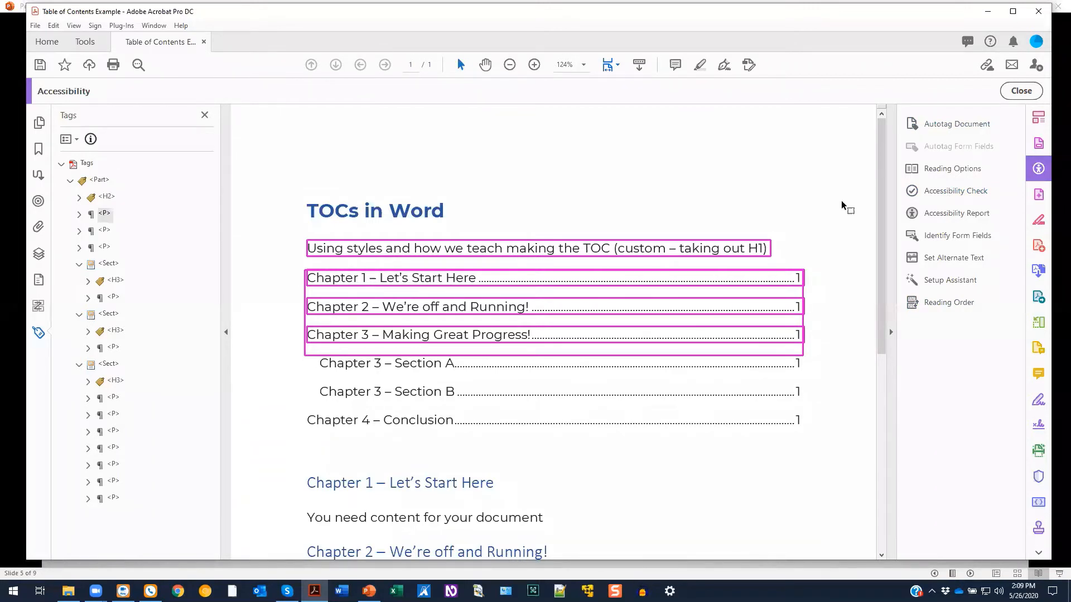
Run the accessibility check on the document, and review the Document results and the element listed under the Headings nesting rule
{"action": "left_click", "coordinate": [956, 191]}
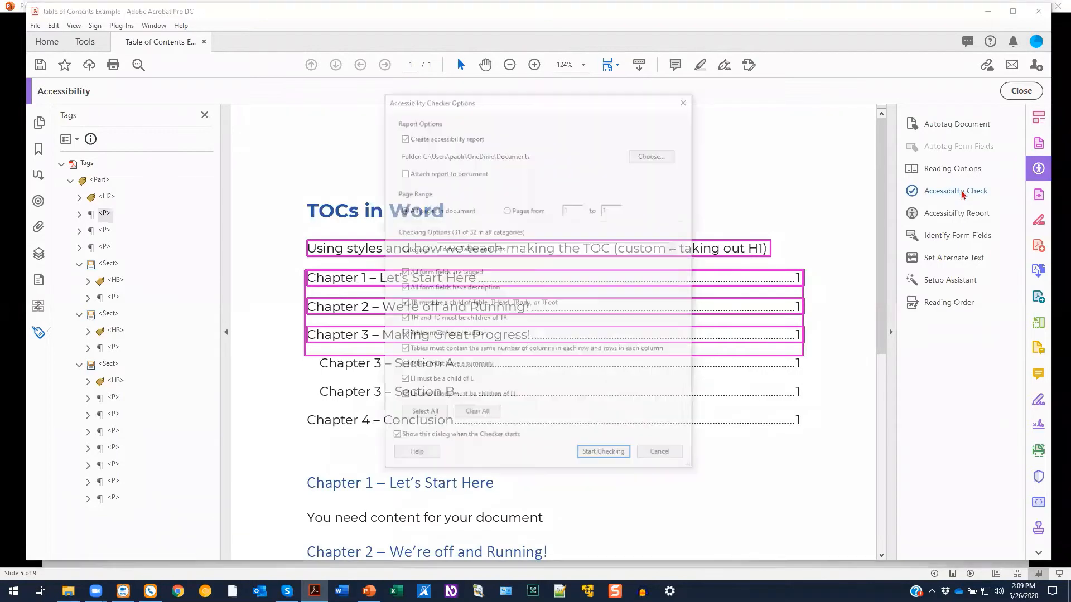
{"action": "left_click", "coordinate": [612, 457]}
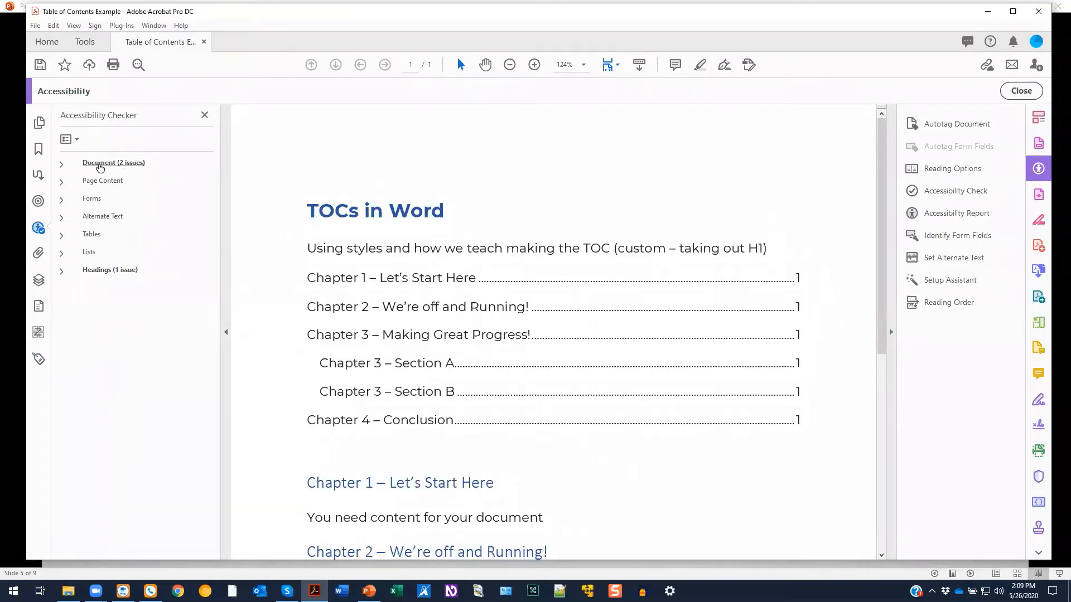
{"action": "left_click", "coordinate": [61, 164]}
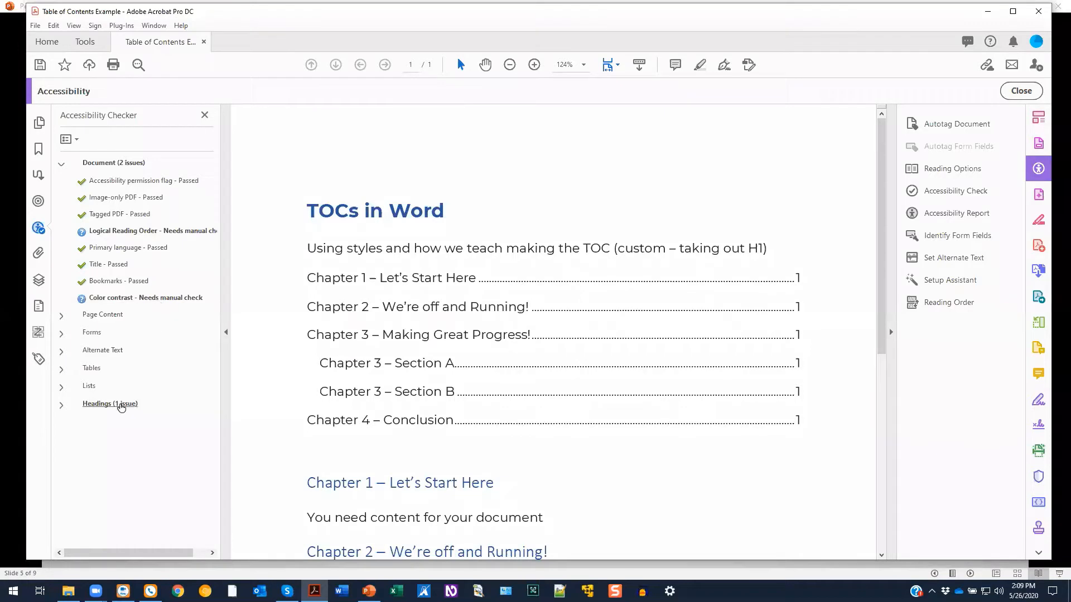
{"action": "left_click", "coordinate": [62, 406]}
{"action": "left_click", "coordinate": [69, 422]}
{"action": "left_click", "coordinate": [118, 441]}
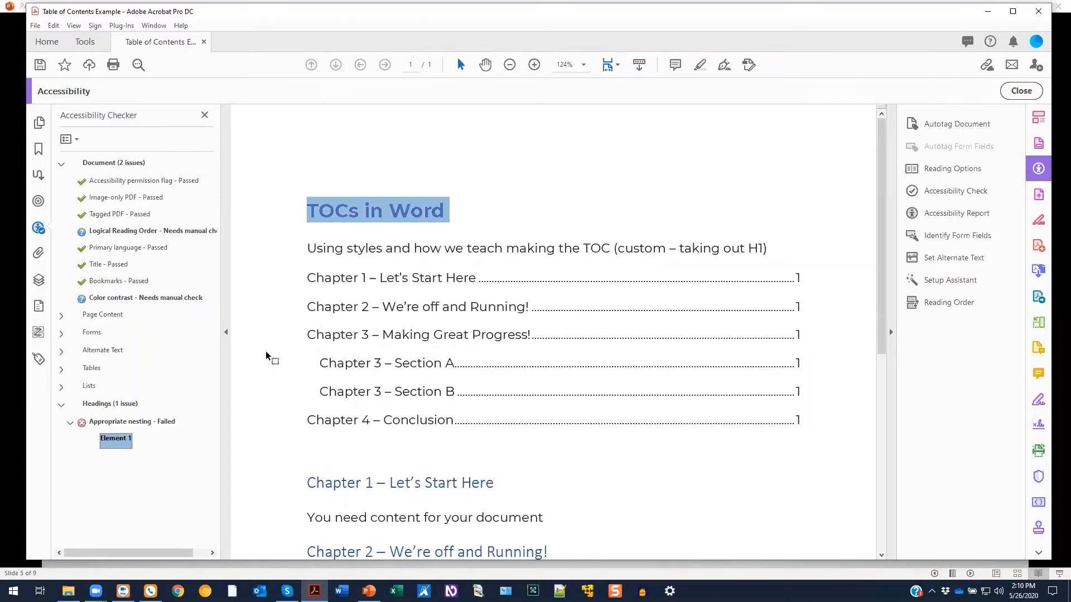
{"action": "left_click", "coordinate": [205, 115]}
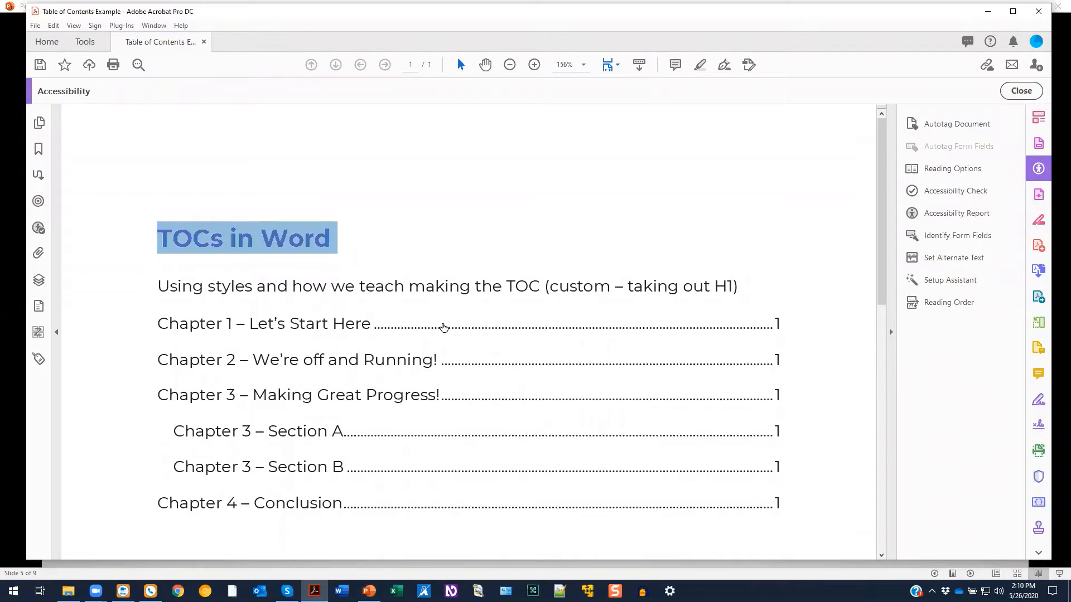
Inspect the link contents of the P tag covering the Chapter 3 – Section A entry in the tag tree
{"action": "left_click", "coordinate": [40, 359]}
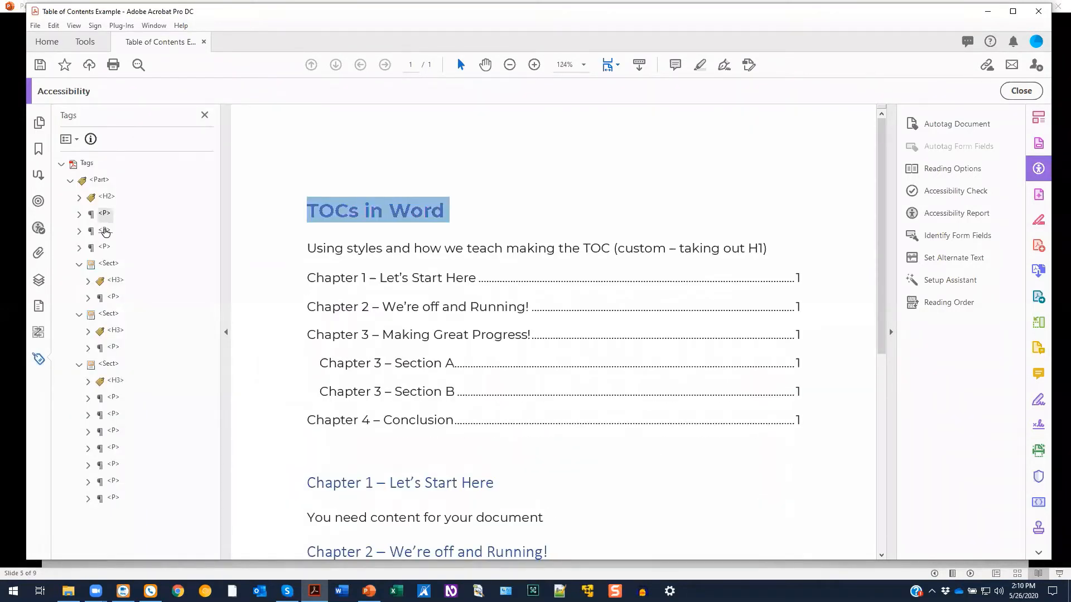
{"action": "left_click", "coordinate": [105, 231]}
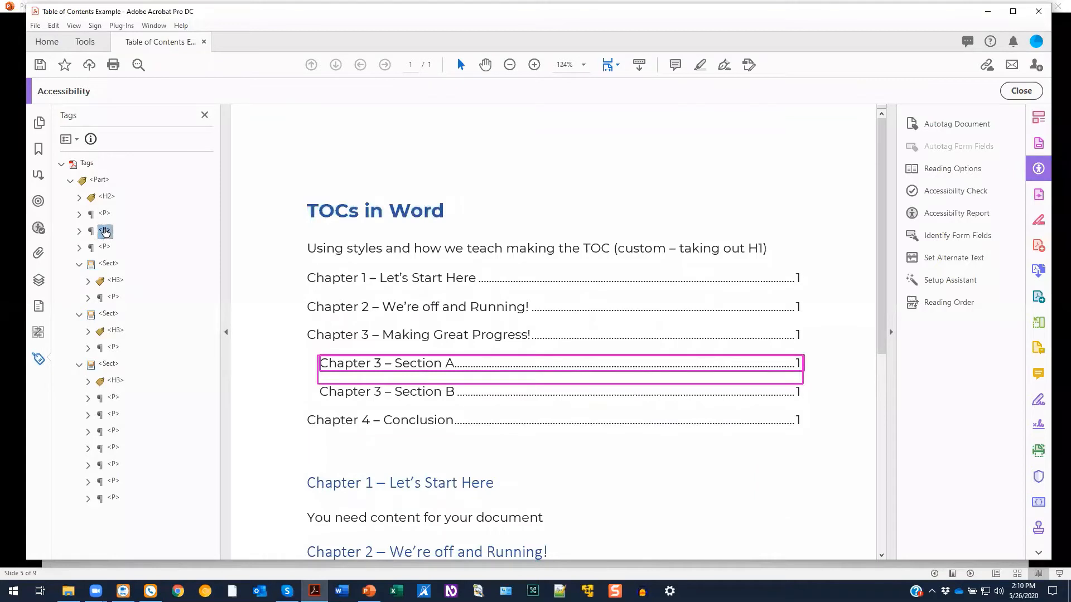
{"action": "left_click", "coordinate": [79, 231]}
{"action": "left_click", "coordinate": [88, 246]}
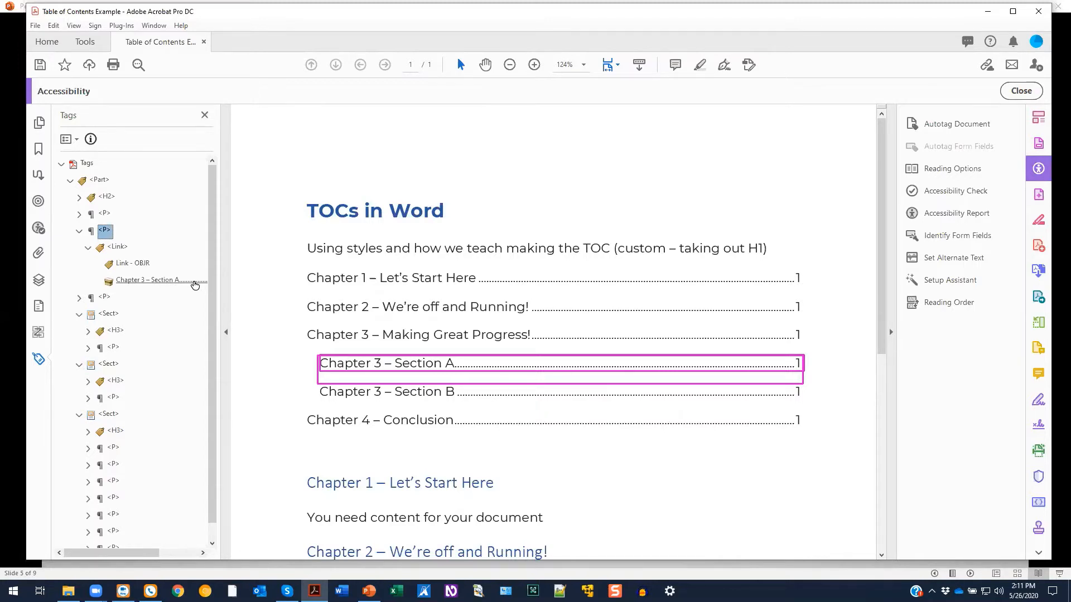
{"action": "left_click", "coordinate": [204, 115]}
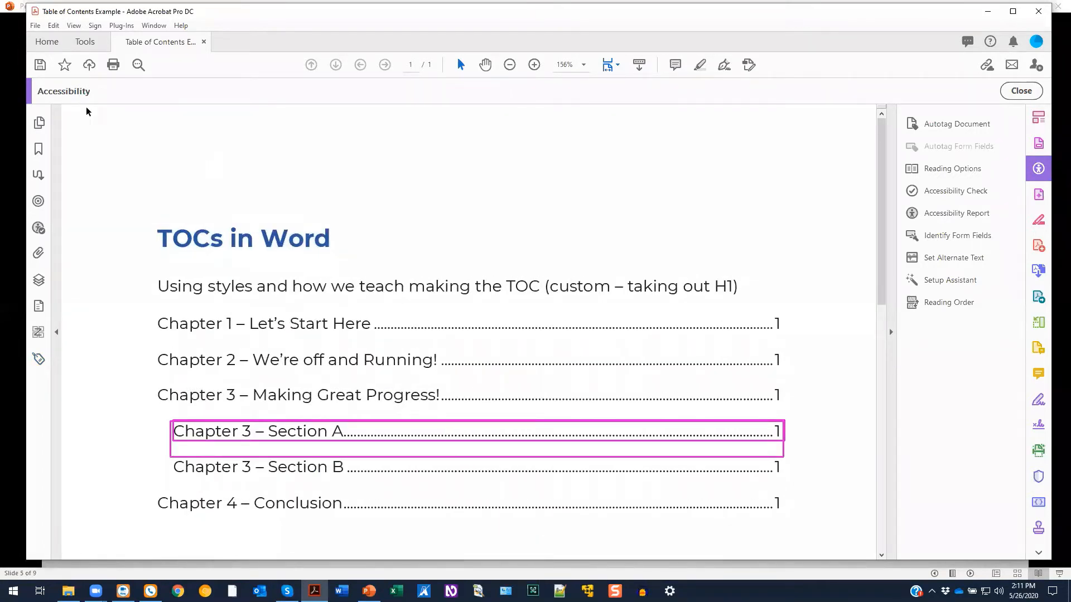
Save the tagged PDF and open it in CommonLook PDF
{"action": "left_click", "coordinate": [39, 66]}
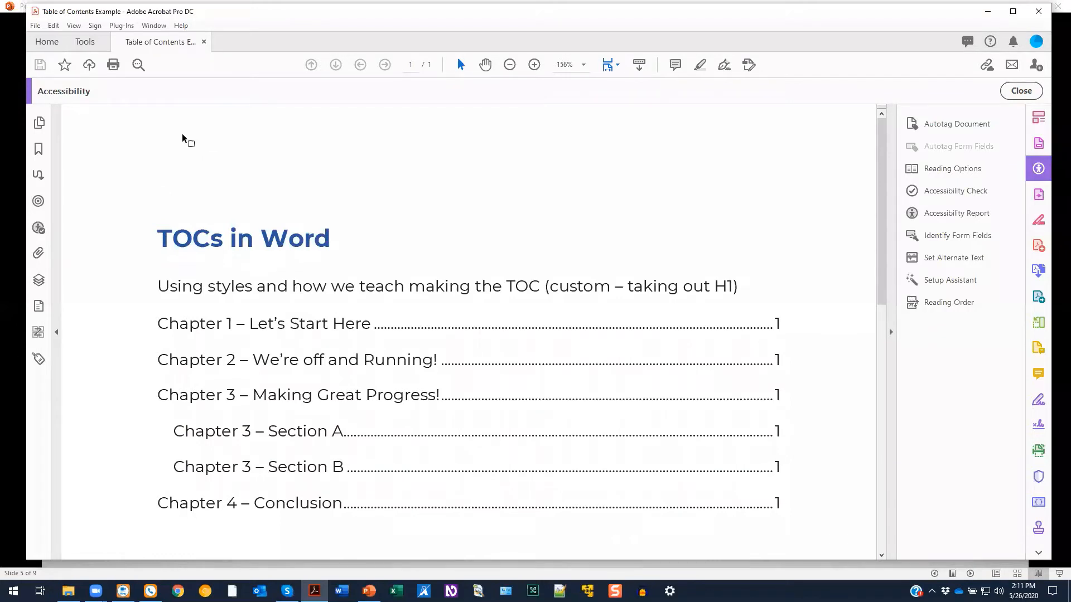
{"action": "left_click", "coordinate": [120, 26]}
{"action": "mouse_move", "coordinate": [127, 44]}
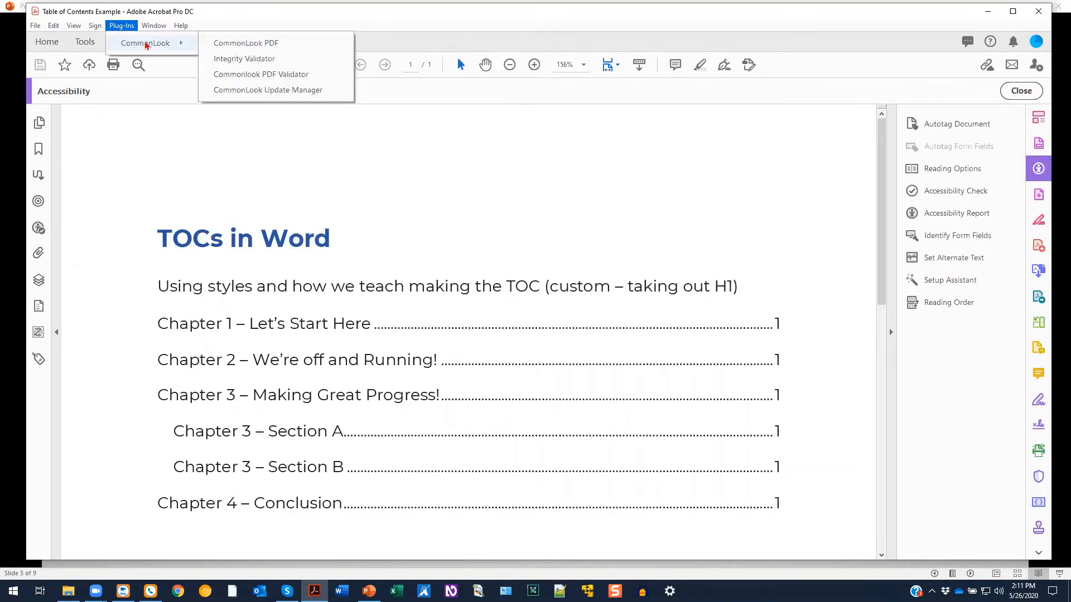
{"action": "left_click", "coordinate": [268, 44]}
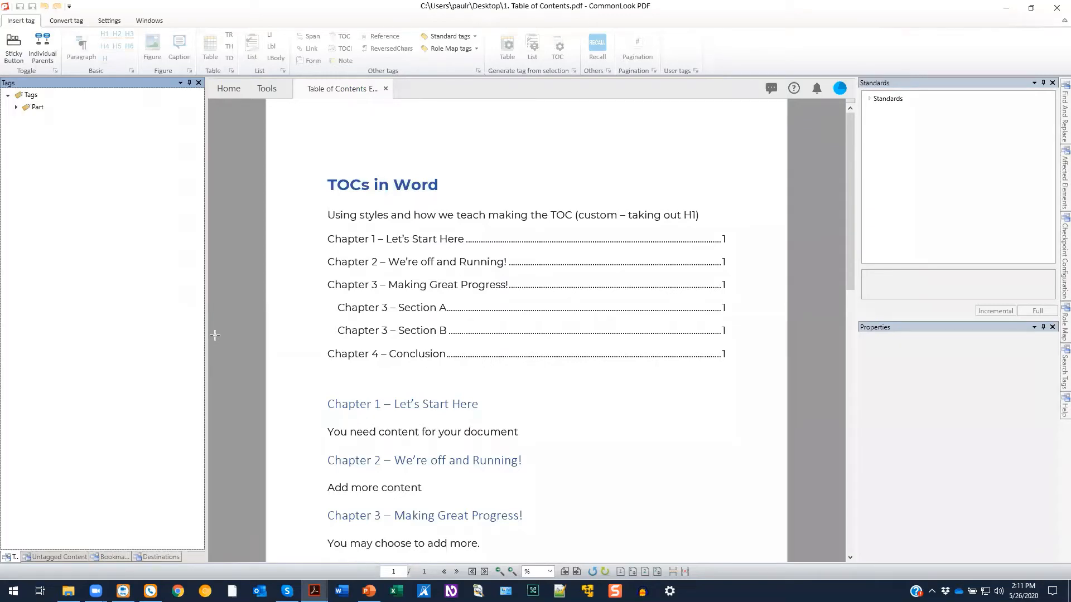
Change the tag of the "TOCs in Word" title to H1
{"action": "left_click", "coordinate": [16, 108]}
{"action": "left_click", "coordinate": [49, 121]}
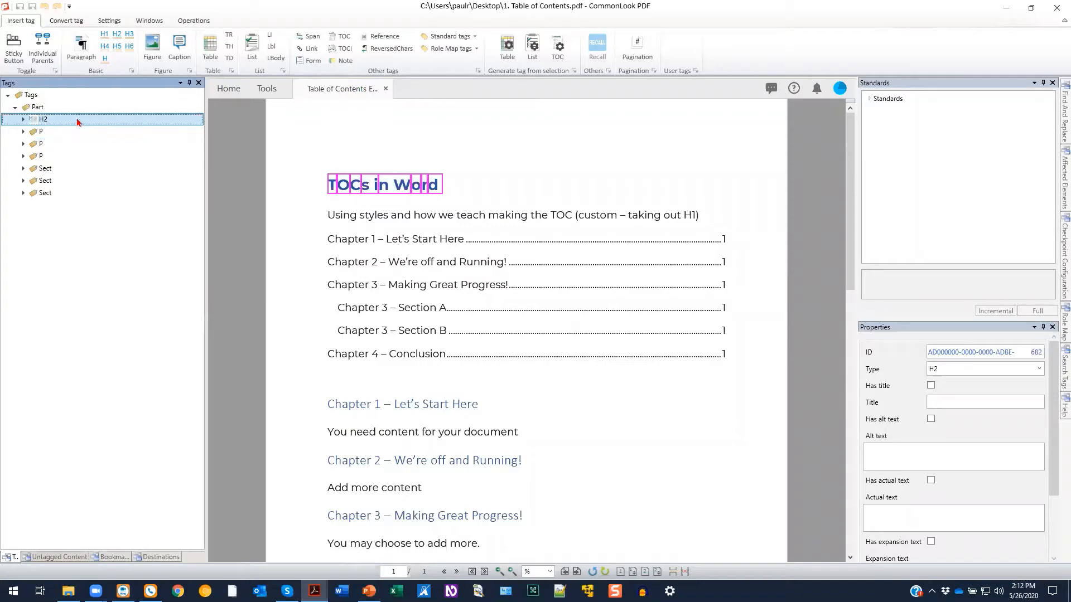
{"action": "key", "text": "1"}
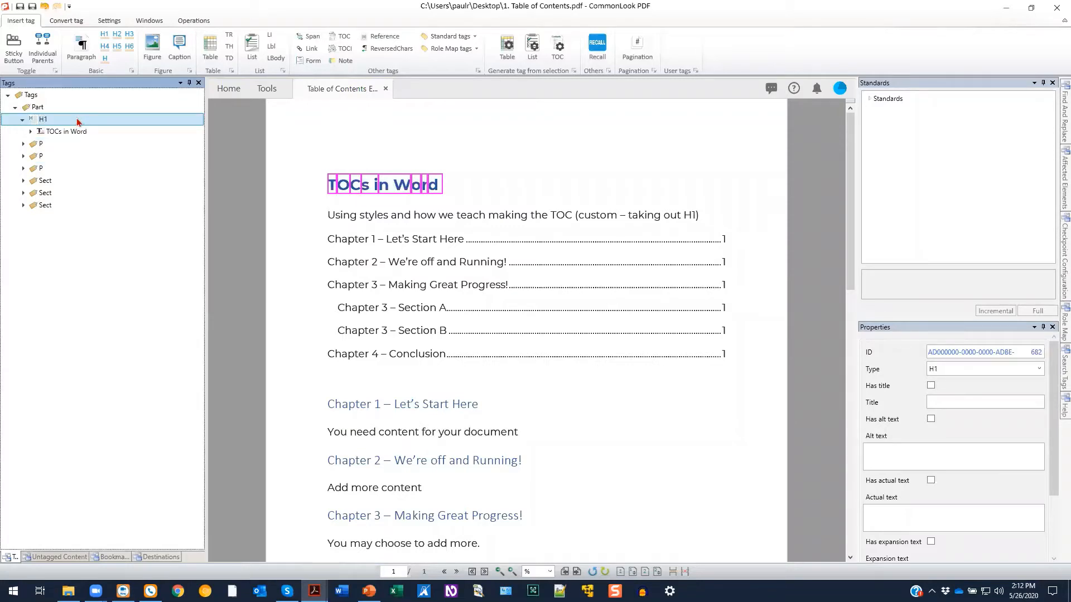
{"action": "key", "text": "Left"}
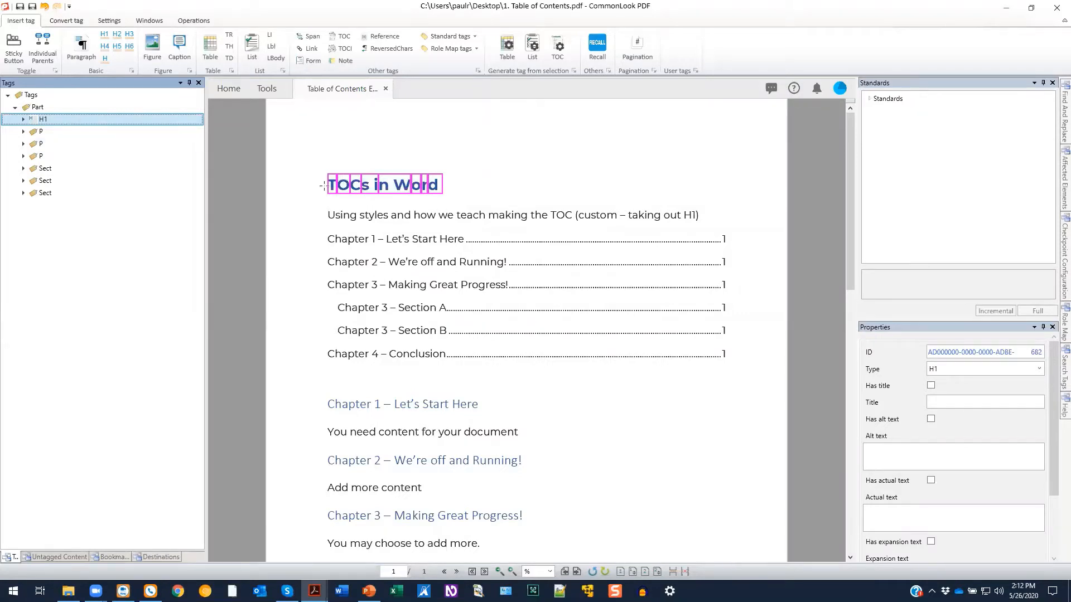
Flatten the whole tag tree, and check the content covered by the H1 tag and the first P tag
{"action": "left_click", "coordinate": [45, 95]}
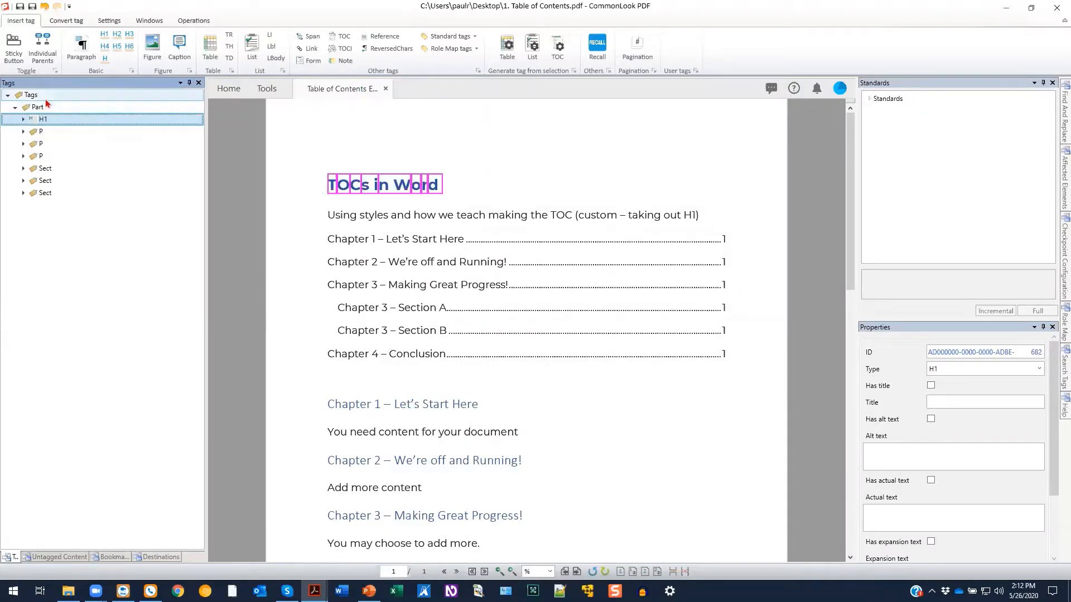
{"action": "right_click", "coordinate": [47, 97]}
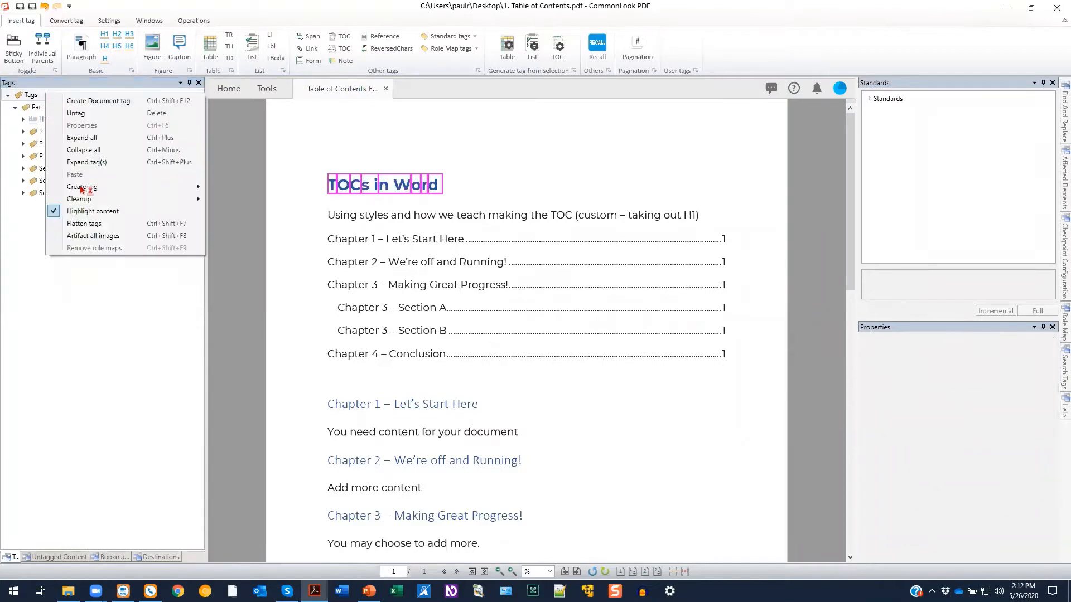
{"action": "left_click", "coordinate": [93, 215]}
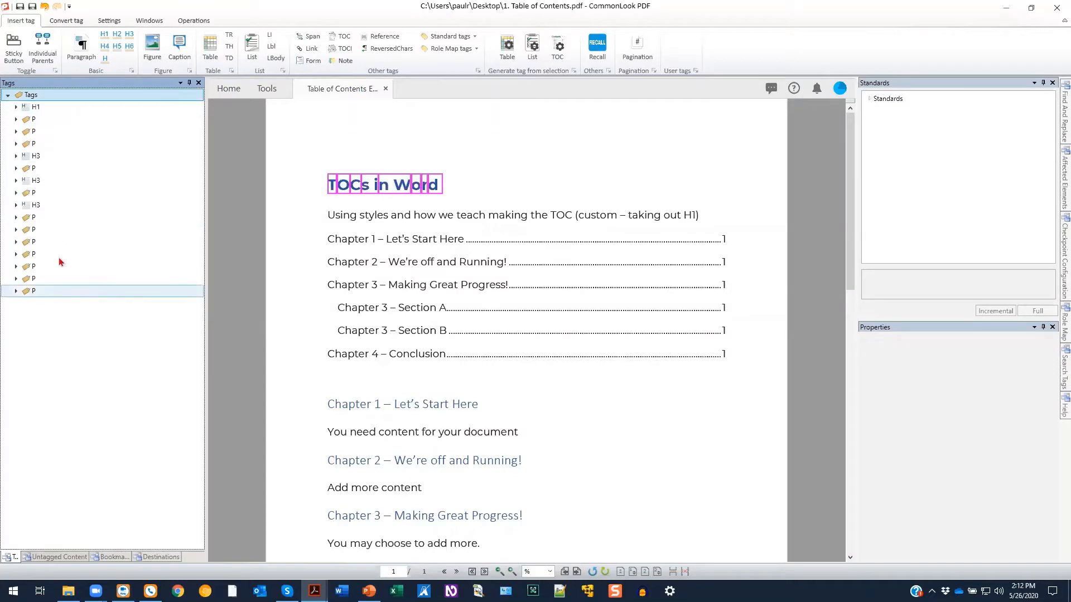
{"action": "left_click", "coordinate": [42, 108]}
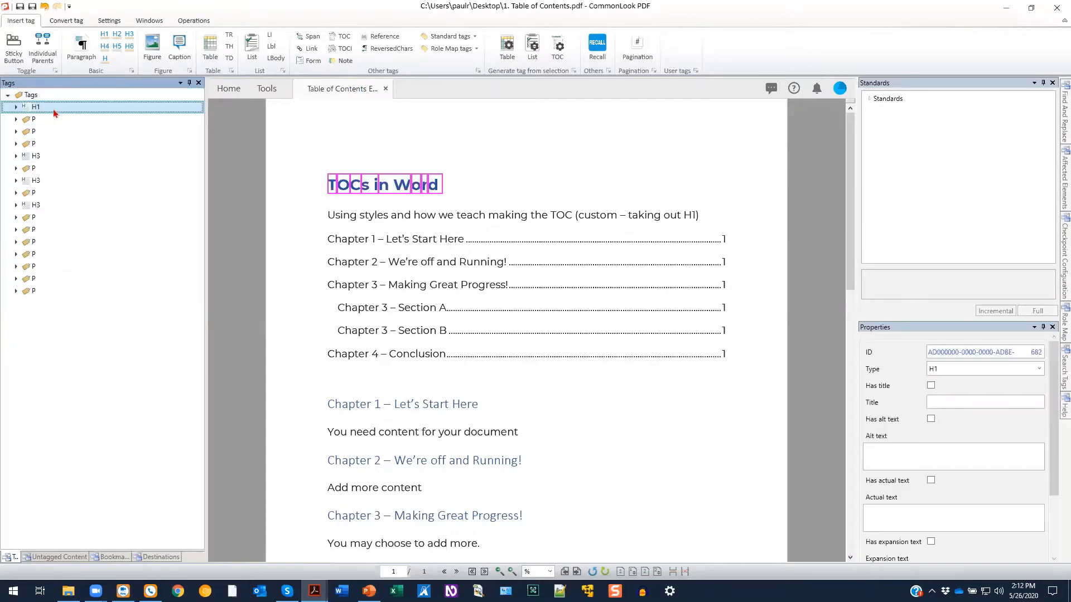
{"action": "left_click", "coordinate": [54, 122]}
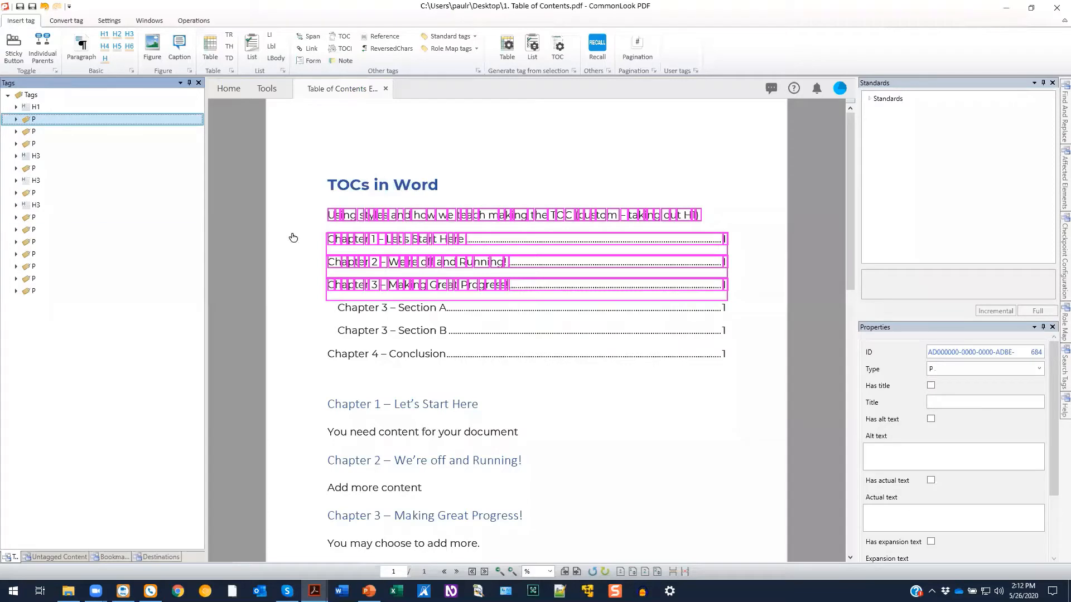
Generate a TOC tag from the six contents lines, Chapter 1 through Chapter 4, and expand it to check its TOCI entries
{"action": "left_click", "coordinate": [342, 265]}
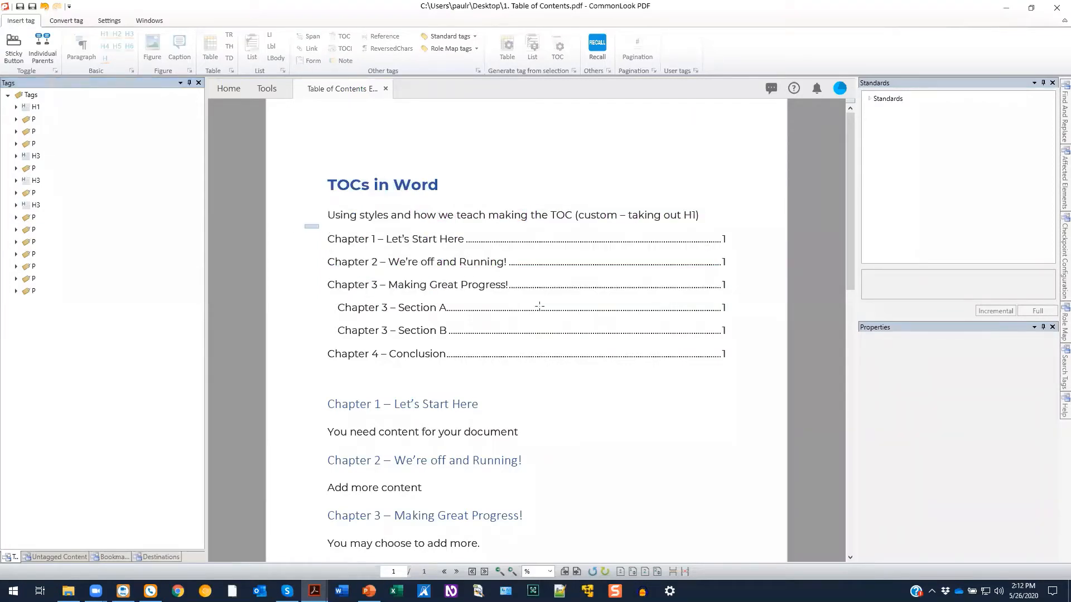
{"action": "left_click_drag", "start_coordinate": [304, 225], "coordinate": [756, 389]}
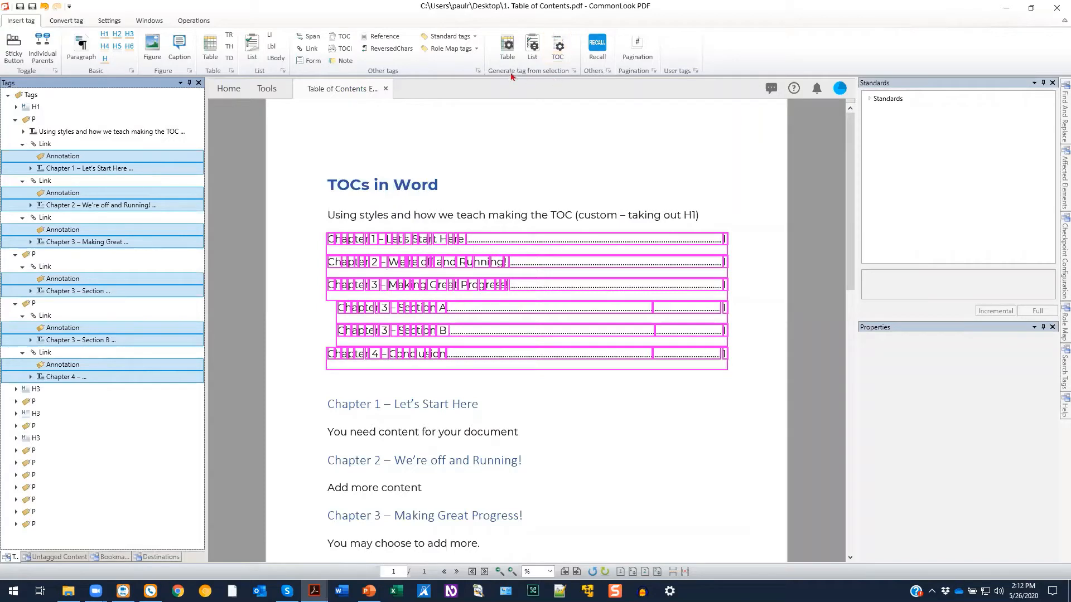
{"action": "left_click", "coordinate": [557, 48]}
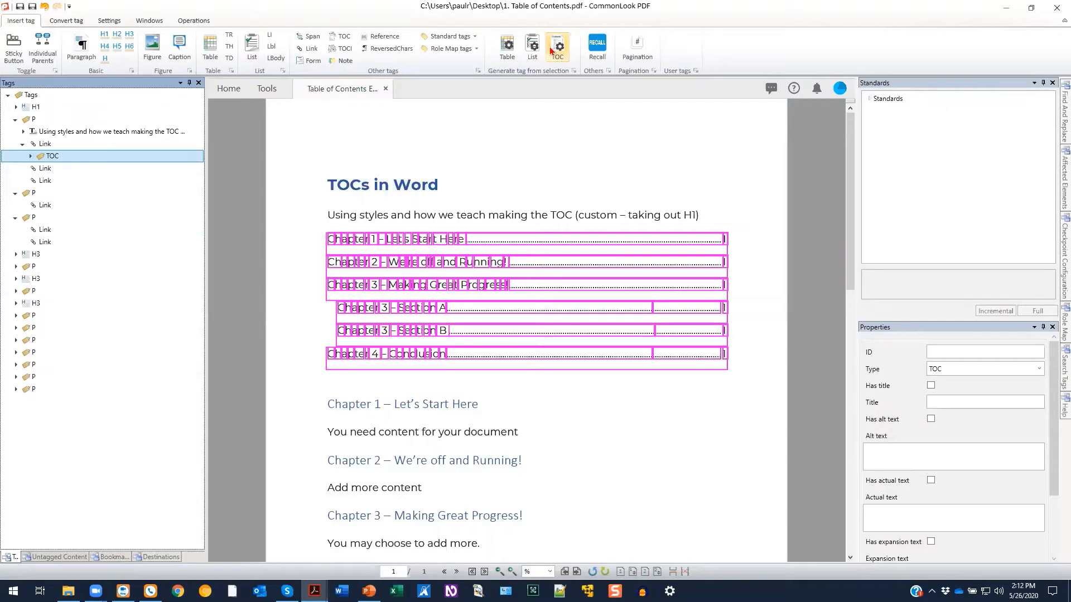
{"action": "left_click", "coordinate": [550, 51]}
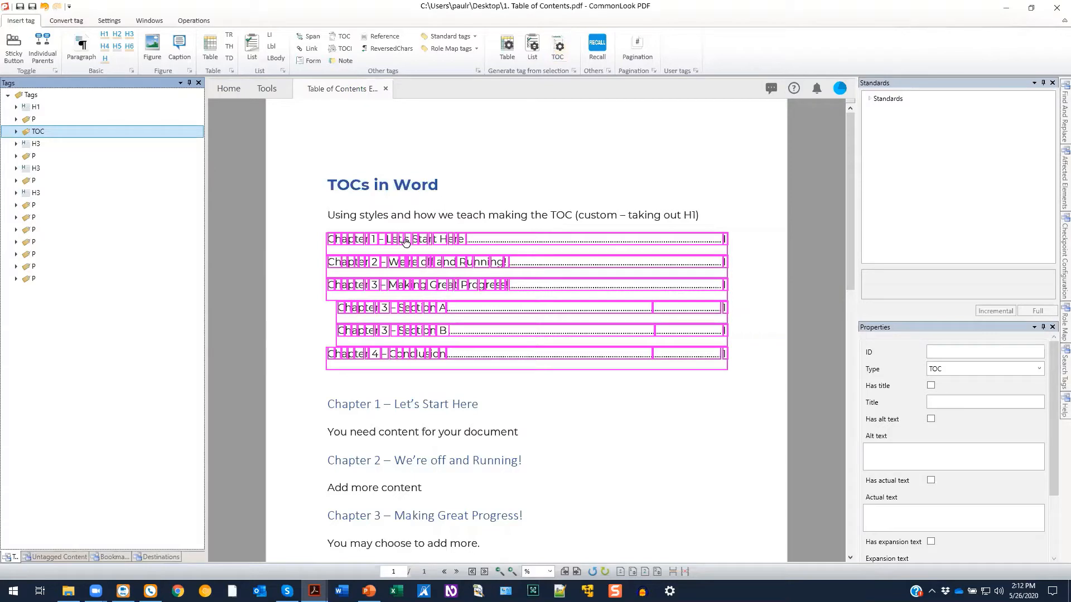
{"action": "double_click", "coordinate": [49, 134]}
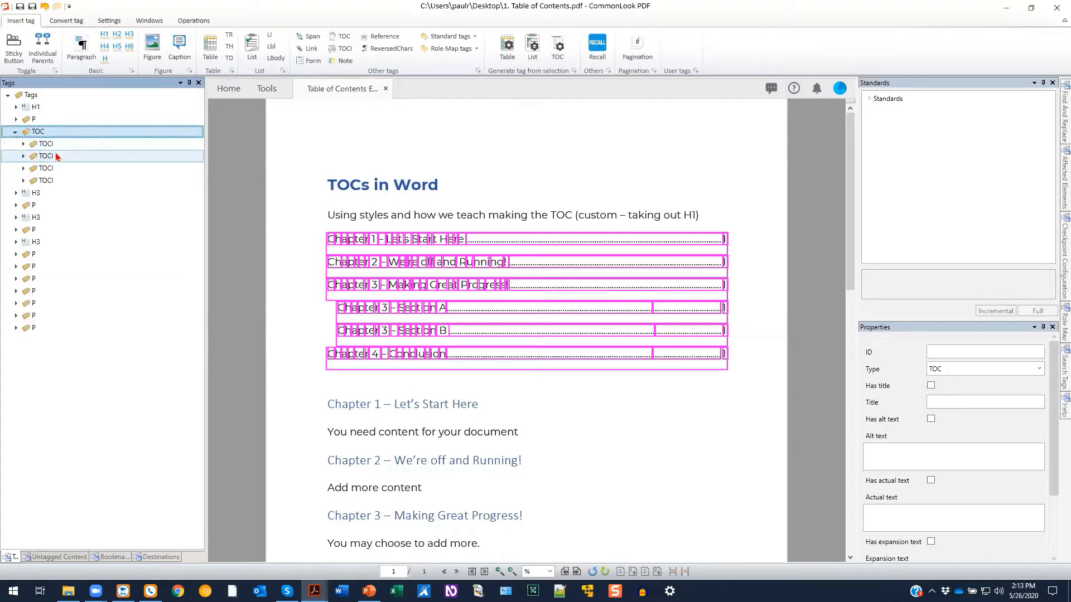
{"action": "left_click", "coordinate": [267, 184]}
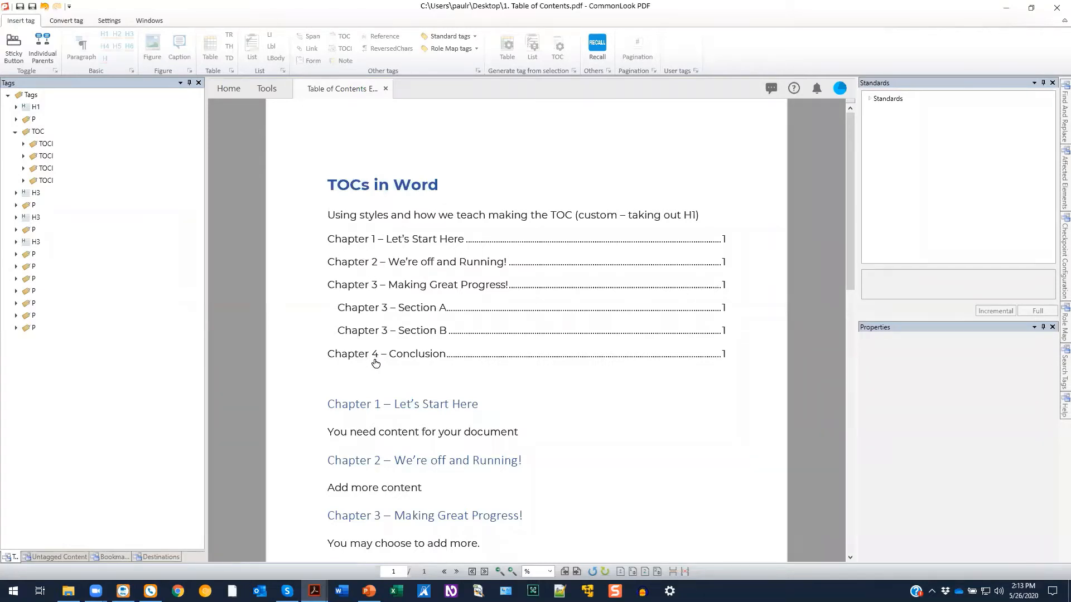
Check the content covered by the first three TOCI tags, and expand the Chapter 3 entry to inspect its nested TOC
{"action": "left_click", "coordinate": [60, 144]}
{"action": "left_click", "coordinate": [61, 156]}
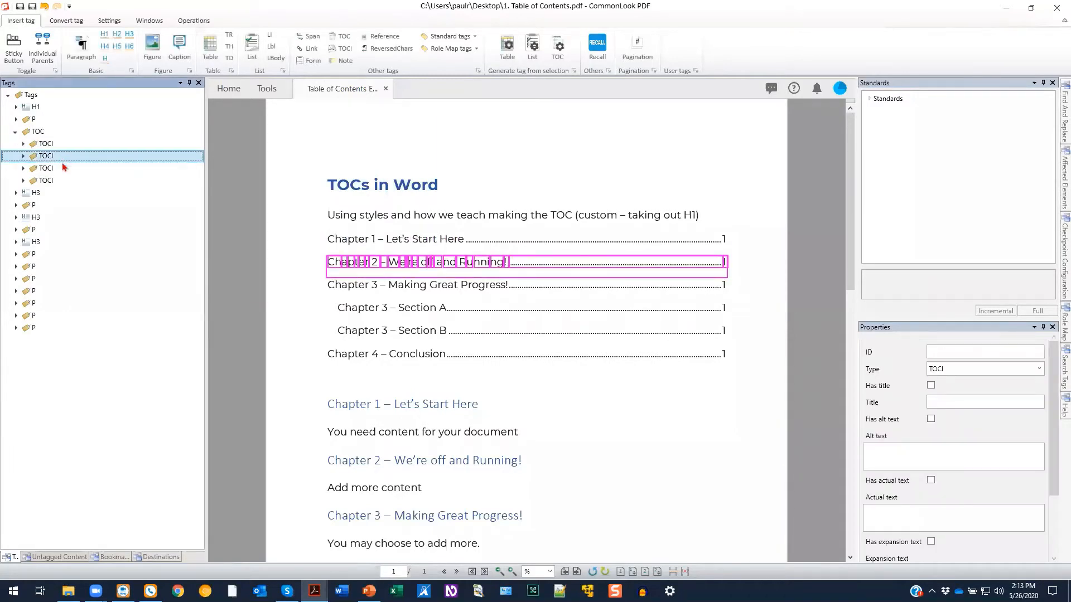
{"action": "left_click", "coordinate": [62, 168]}
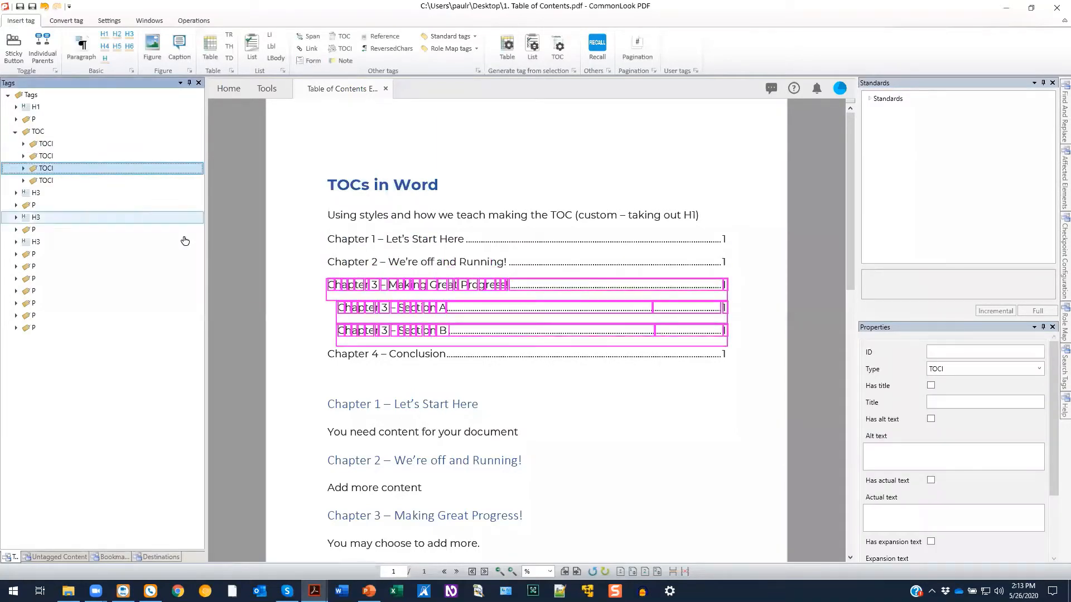
{"action": "left_click", "coordinate": [313, 315]}
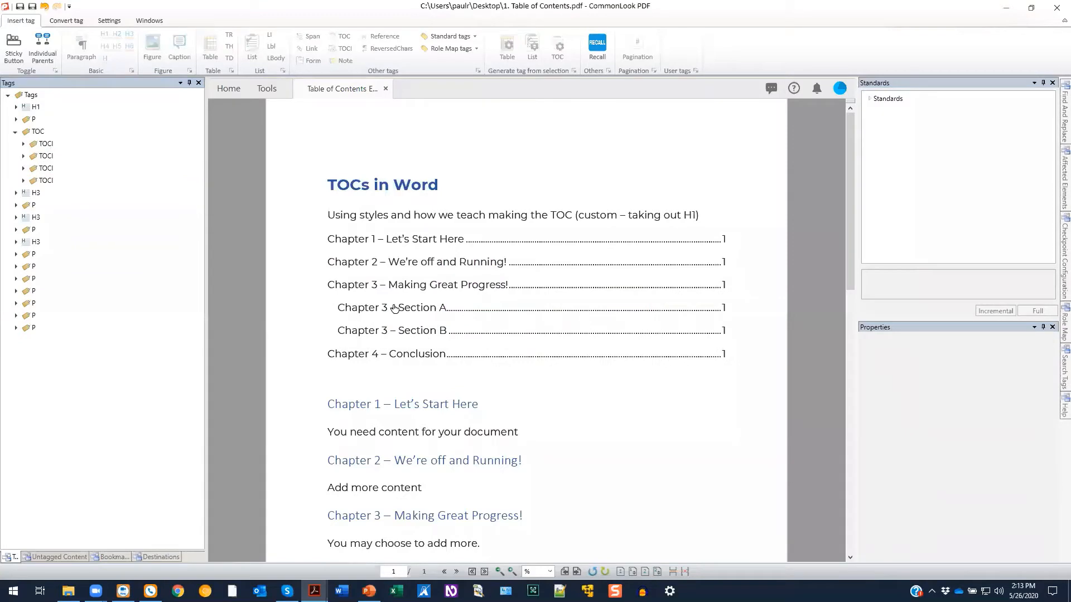
{"action": "left_click", "coordinate": [70, 170]}
{"action": "double_click", "coordinate": [71, 171]}
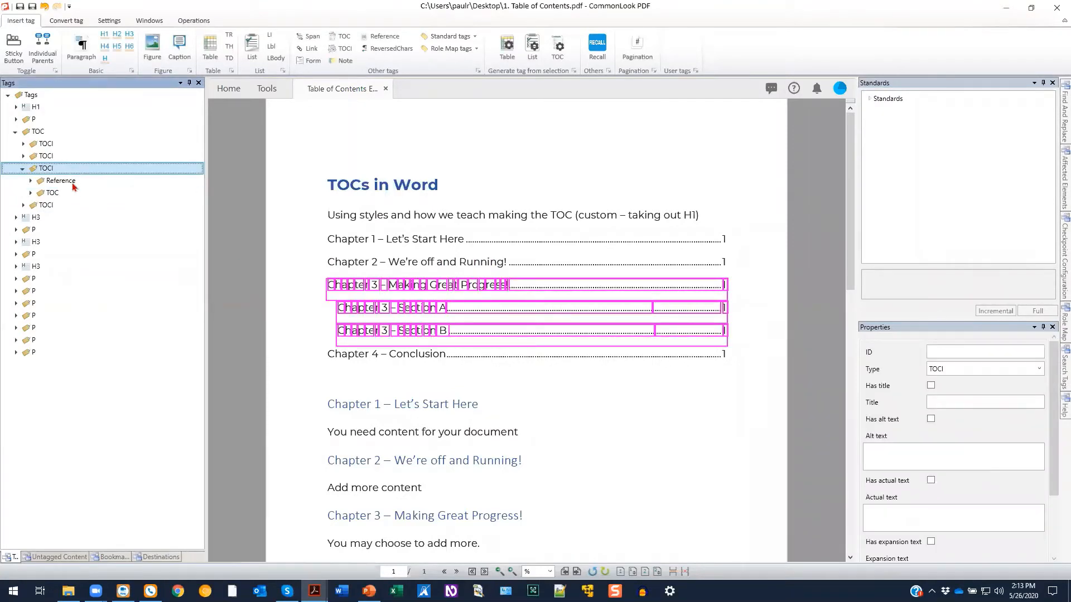
{"action": "left_click", "coordinate": [73, 193]}
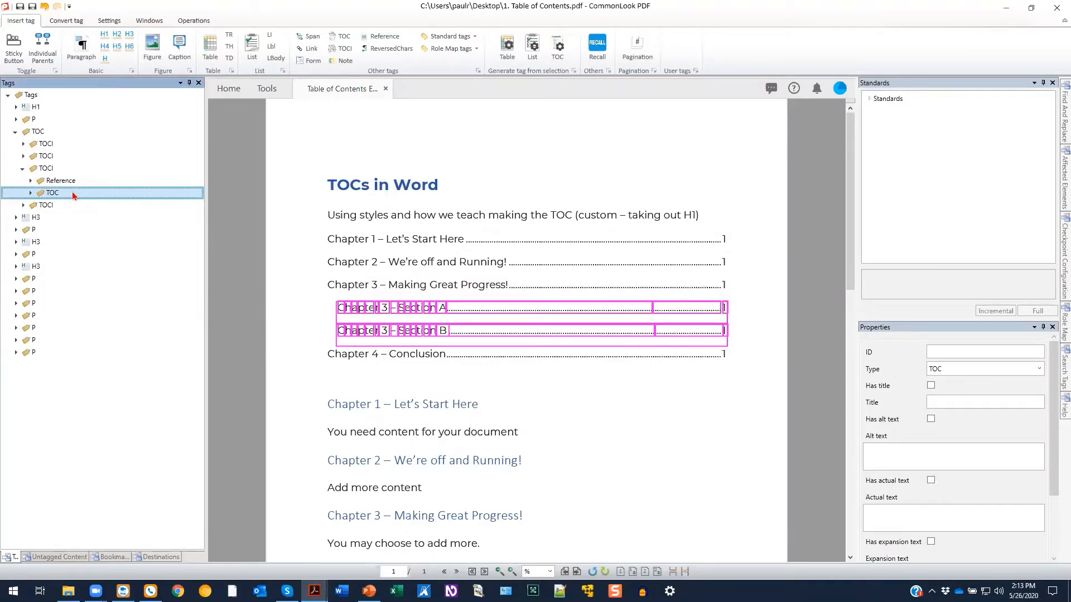
Artifact the dot leaders throughout the top-level TOC tag
{"action": "left_click", "coordinate": [81, 133]}
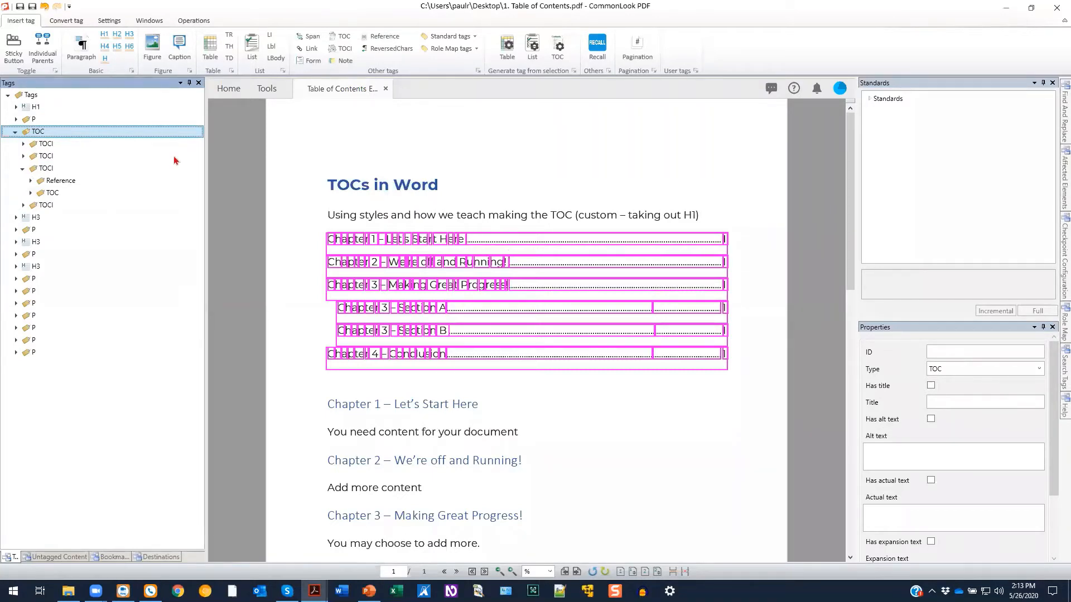
{"action": "right_click", "coordinate": [97, 138]}
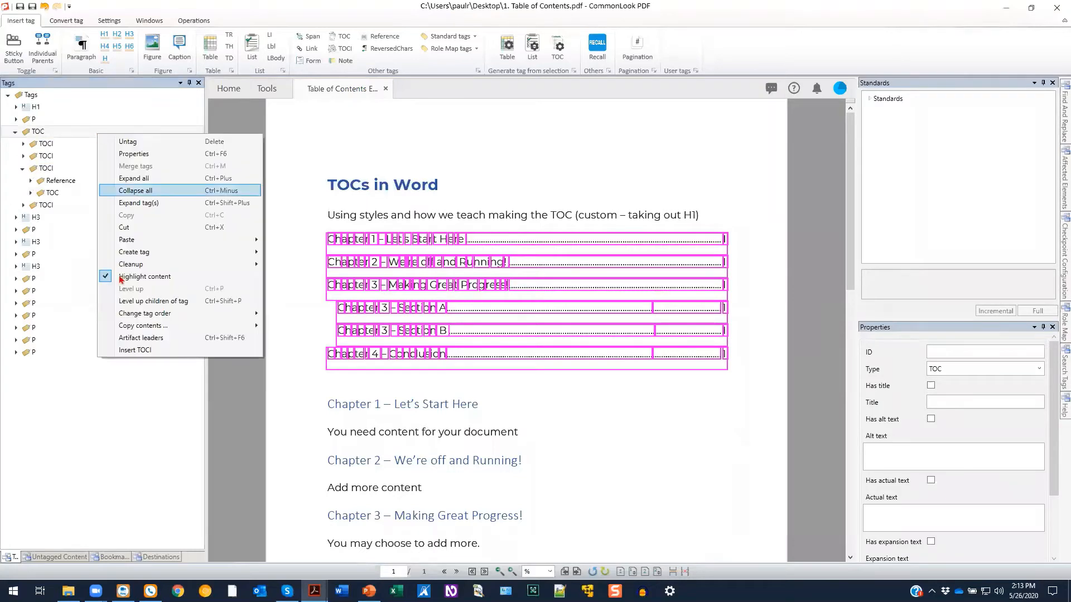
{"action": "left_click", "coordinate": [156, 339]}
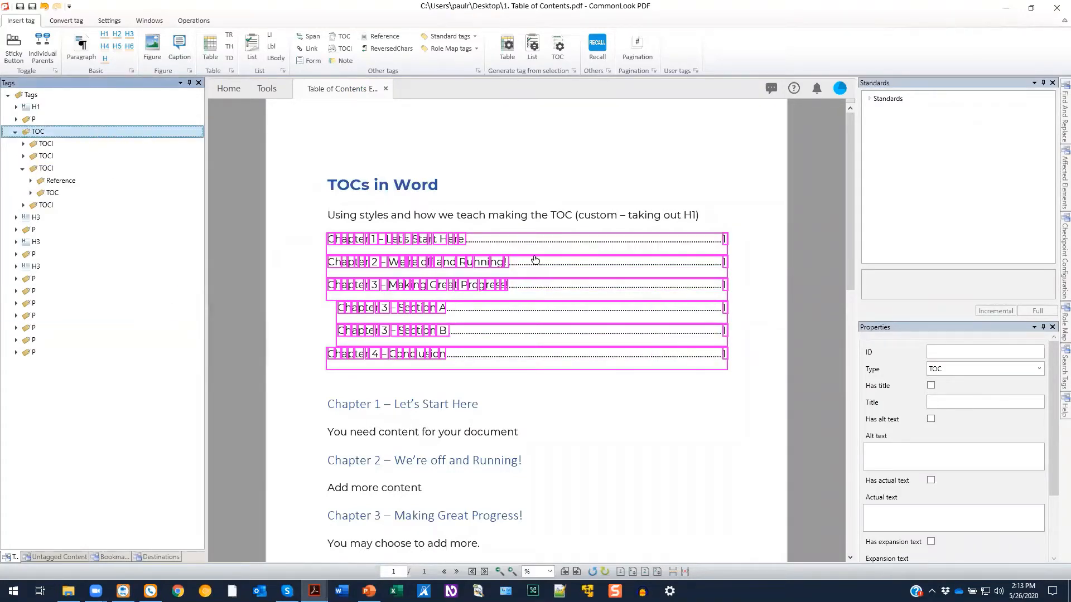
Examine the Chapter 1 TOCI entry's Reference, Link, Annotation and text content, including the link's alt text, and collapse the entry
{"action": "double_click", "coordinate": [63, 144]}
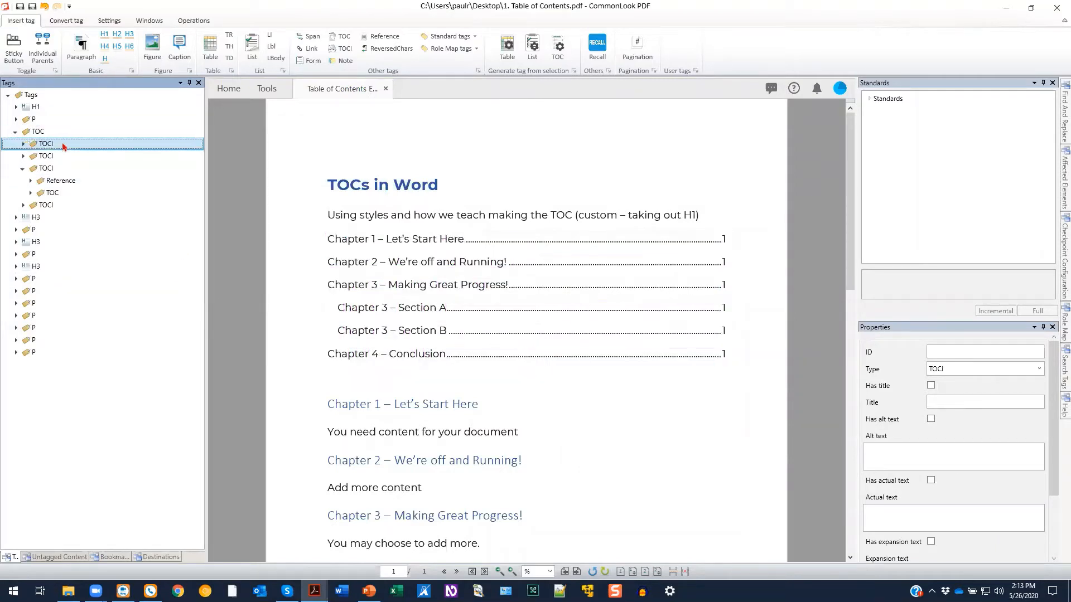
{"action": "left_click", "coordinate": [63, 157]}
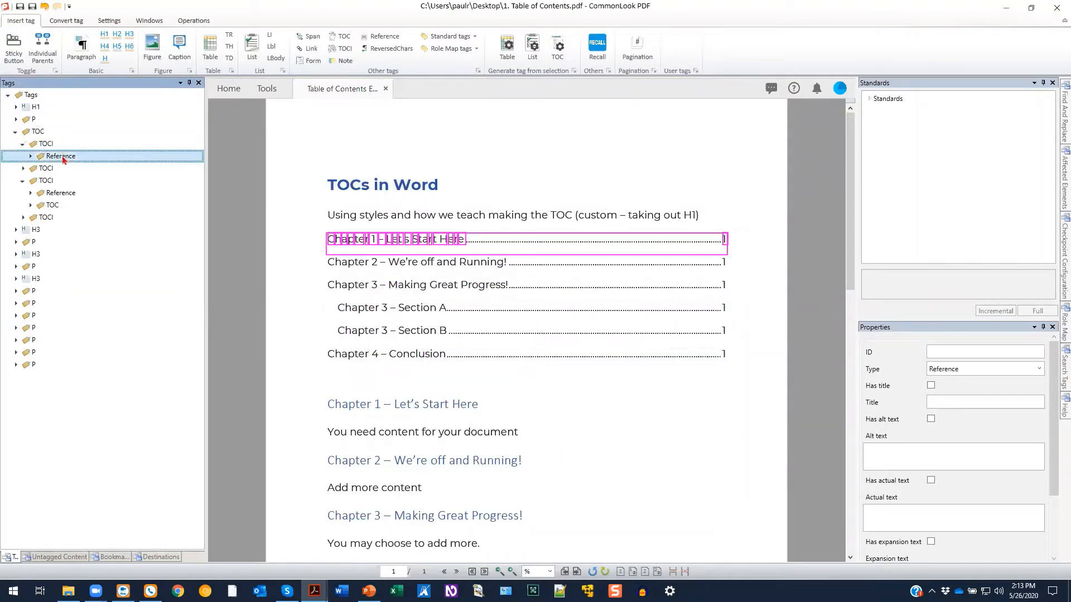
{"action": "double_click", "coordinate": [63, 158]}
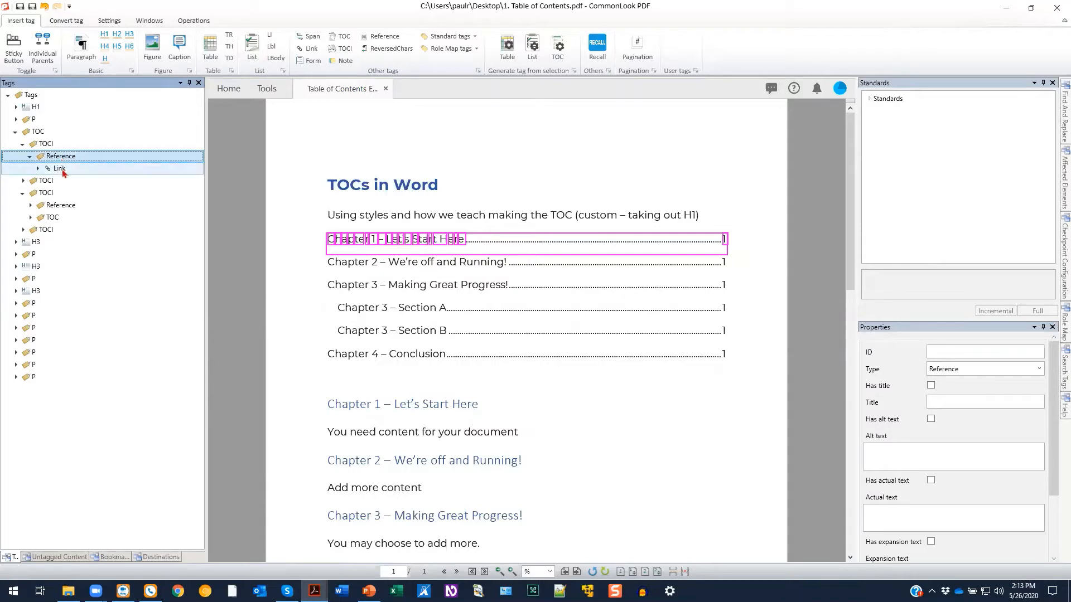
{"action": "left_click", "coordinate": [59, 168]}
{"action": "double_click", "coordinate": [64, 170]}
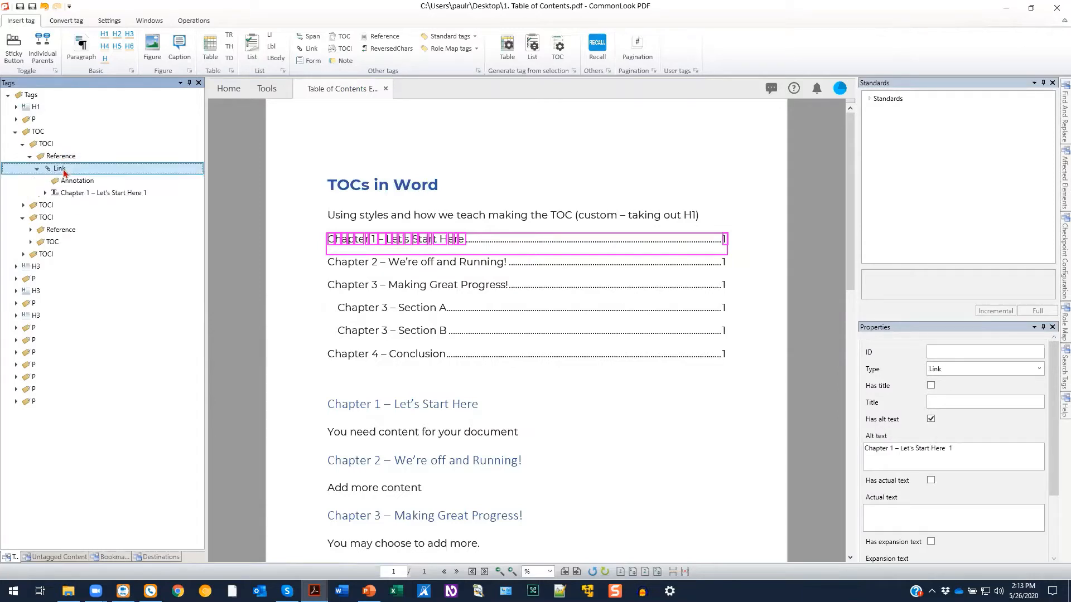
{"action": "left_click", "coordinate": [75, 182]}
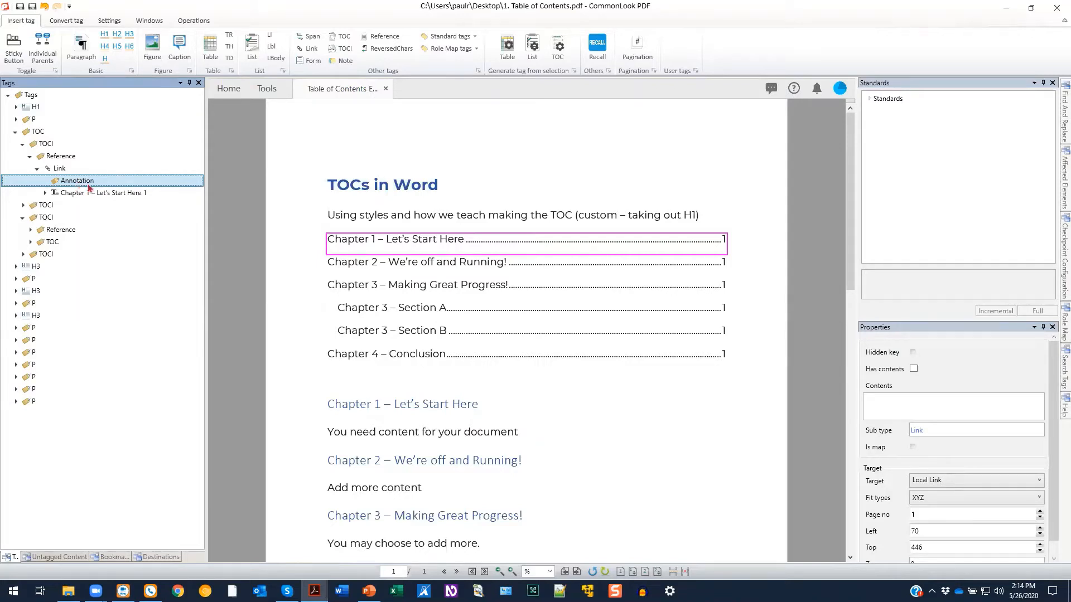
{"action": "left_click", "coordinate": [95, 193]}
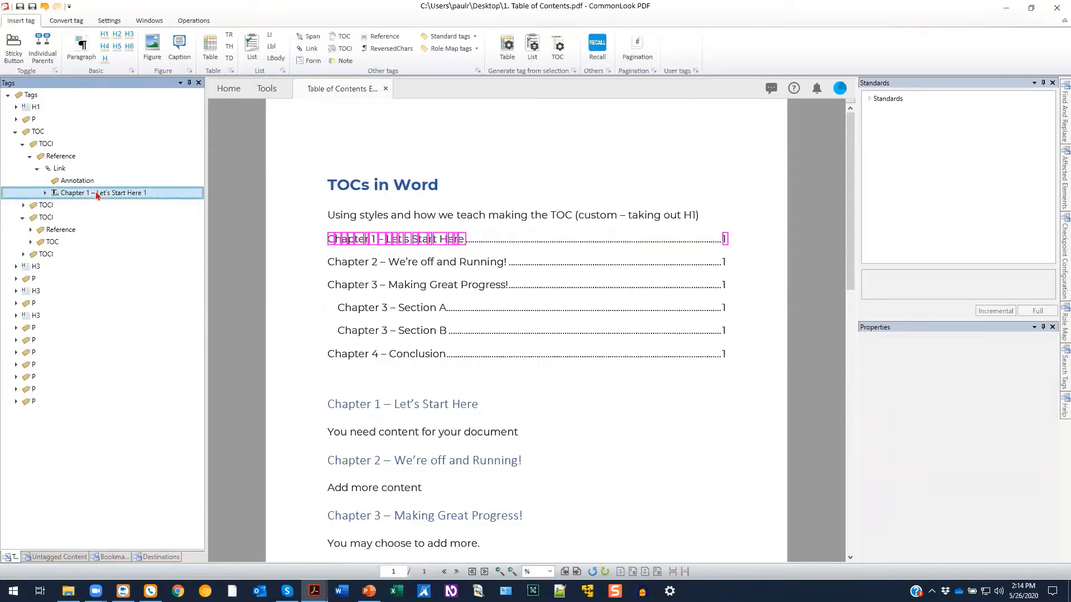
{"action": "left_click", "coordinate": [84, 169]}
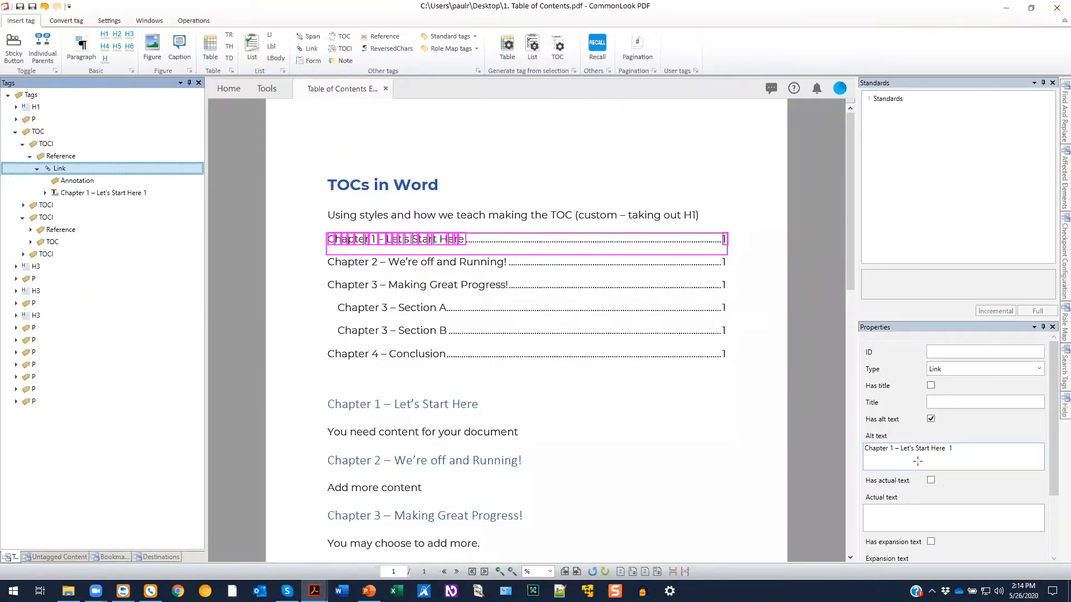
{"action": "left_click", "coordinate": [71, 157]}
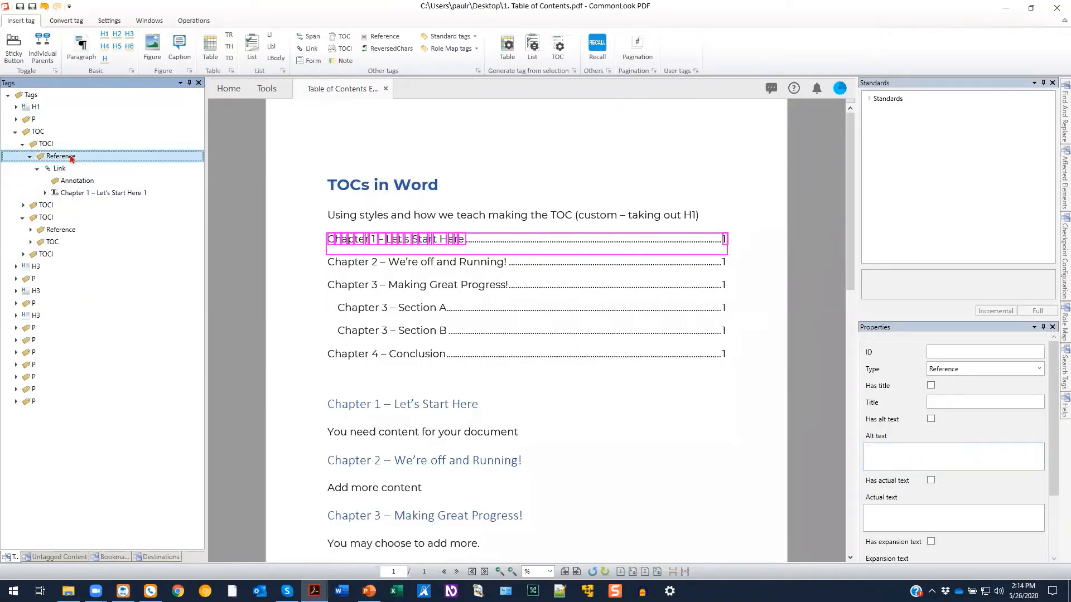
{"action": "double_click", "coordinate": [71, 157]}
{"action": "left_click", "coordinate": [68, 147]}
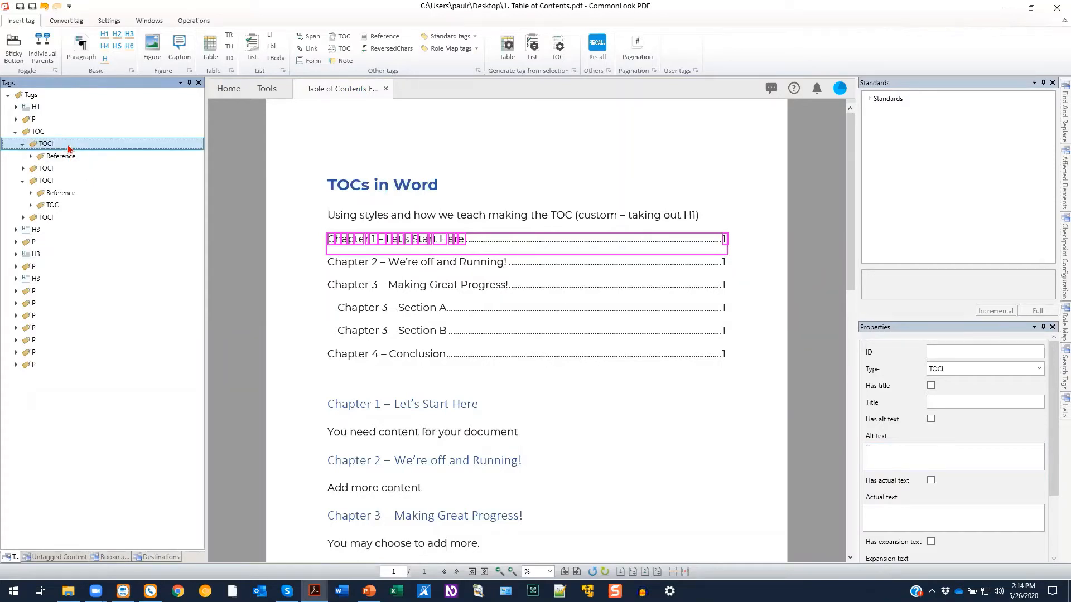
{"action": "double_click", "coordinate": [68, 146]}
Examine the Chapter 2 TOCI entry's Reference, Link, Annotation and text content, and collapse the entry
{"action": "left_click", "coordinate": [65, 159]}
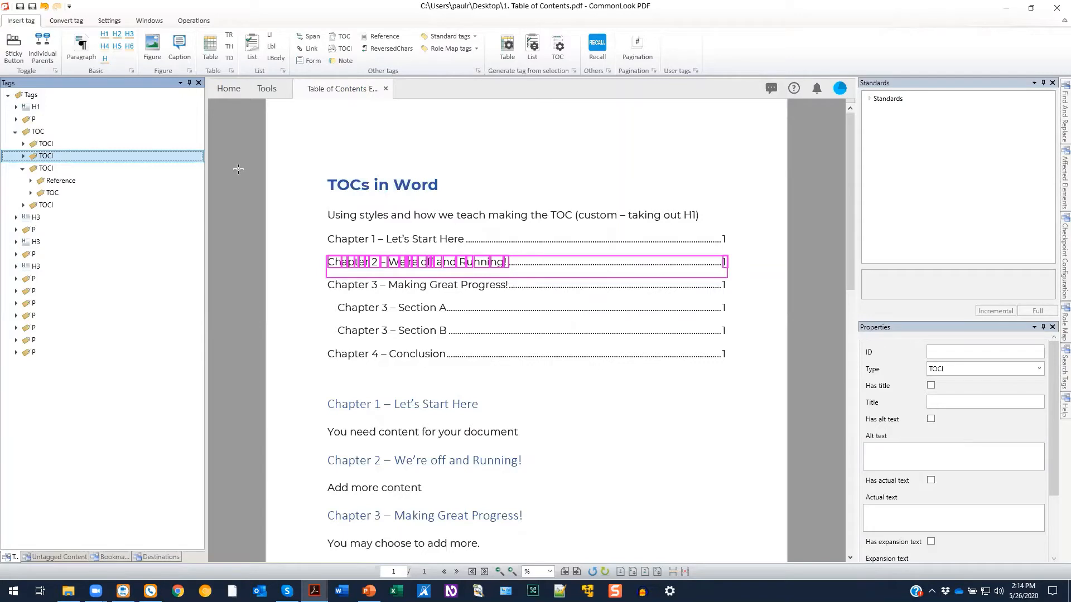
{"action": "key", "text": "Right"}
{"action": "key", "text": "Right"}
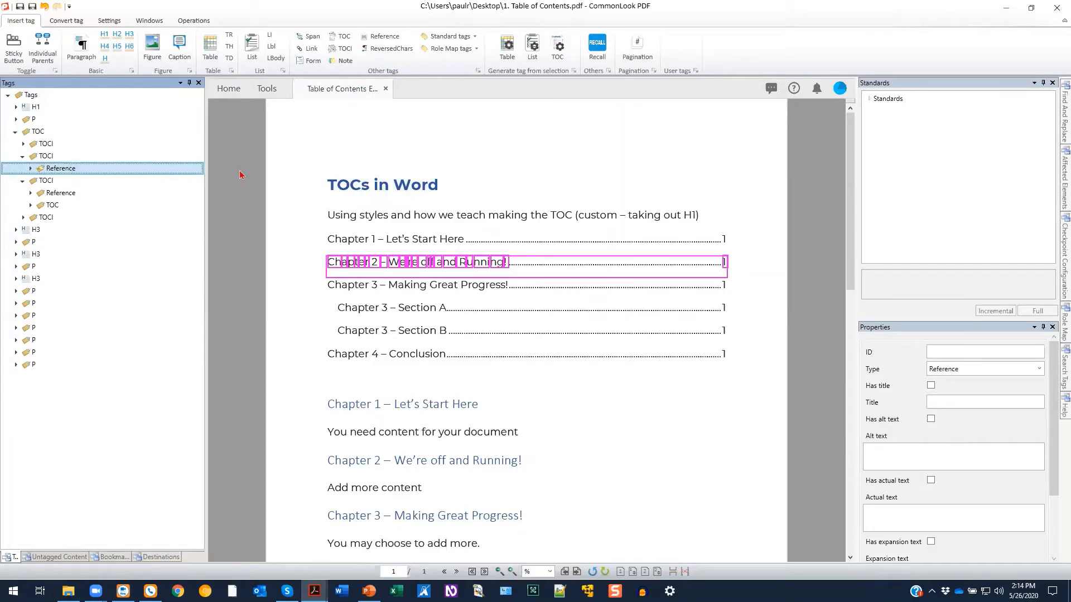
{"action": "key", "text": "Right"}
{"action": "key", "text": "Right"}
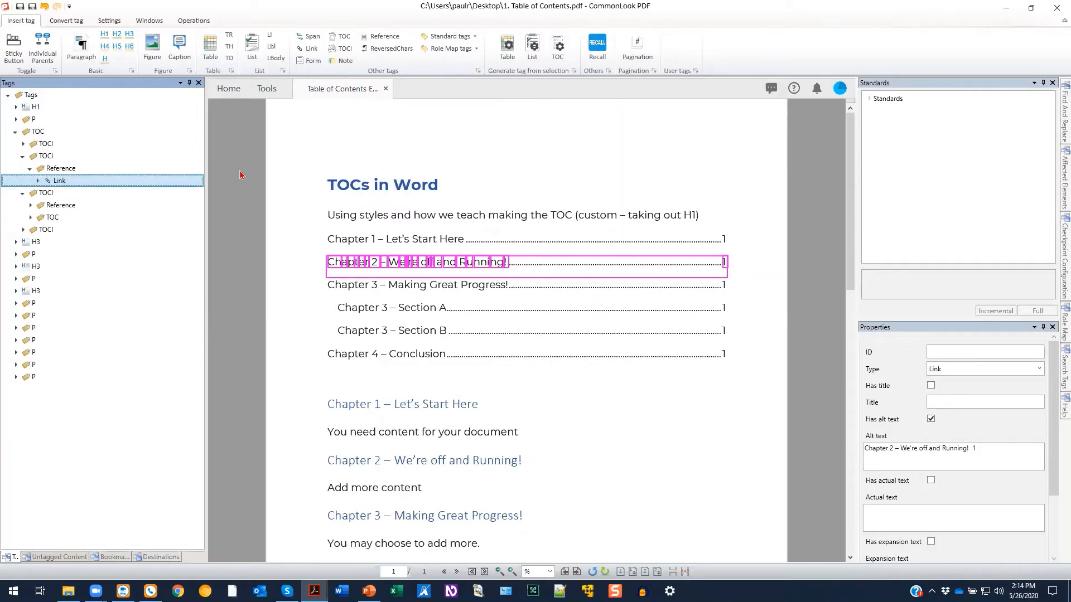
{"action": "key", "text": "Right"}
{"action": "key", "text": "Right"}
{"action": "key", "text": "Down"}
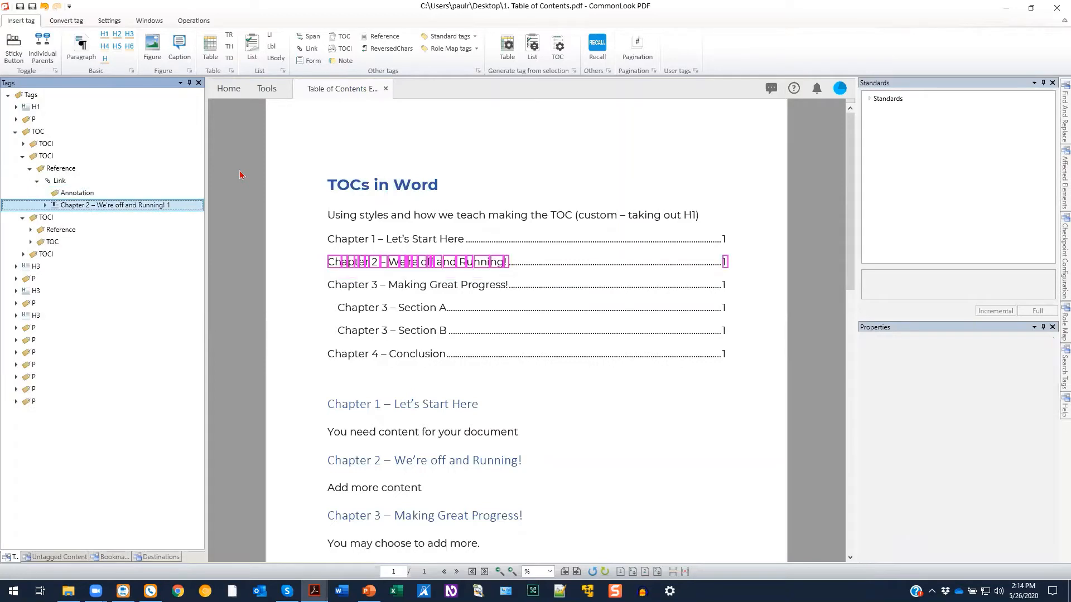
{"action": "key", "text": "Left"}
{"action": "key", "text": "Left"}
{"action": "key", "text": "Left"}
{"action": "key", "text": "Left"}
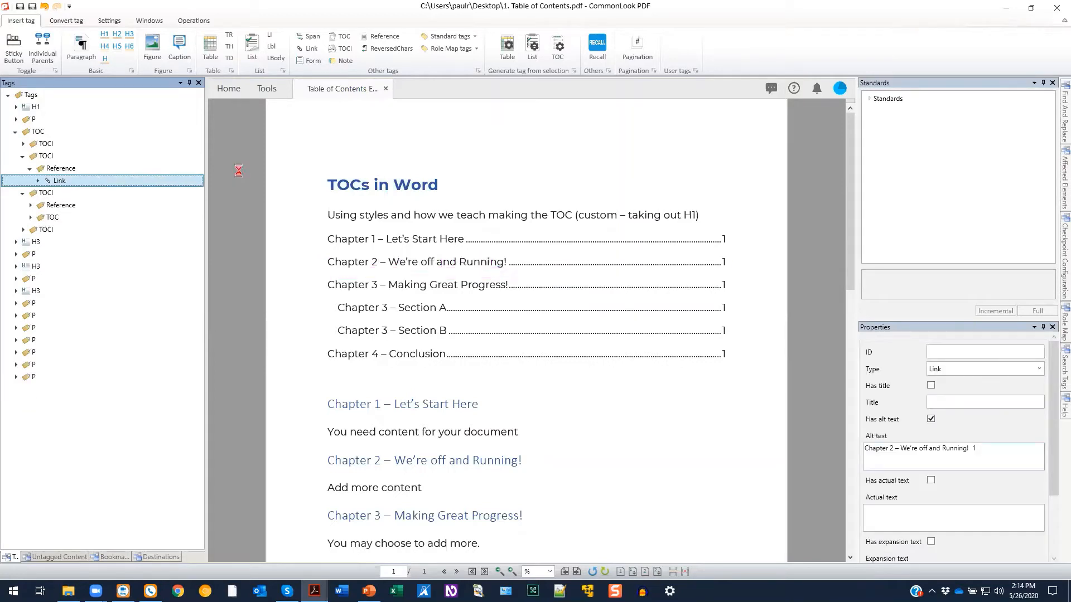
{"action": "key", "text": "Left"}
{"action": "key", "text": "Left"}
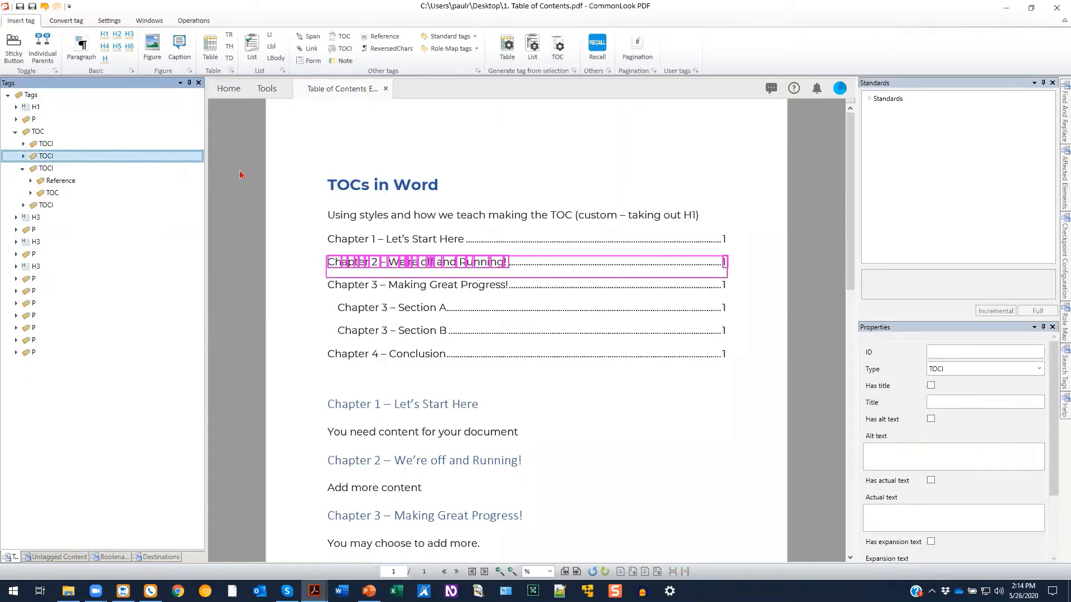
Examine the Link, Annotation and text content inside the Chapter 3 entry's Reference tag, and collapse that Reference
{"action": "key", "text": "Down"}
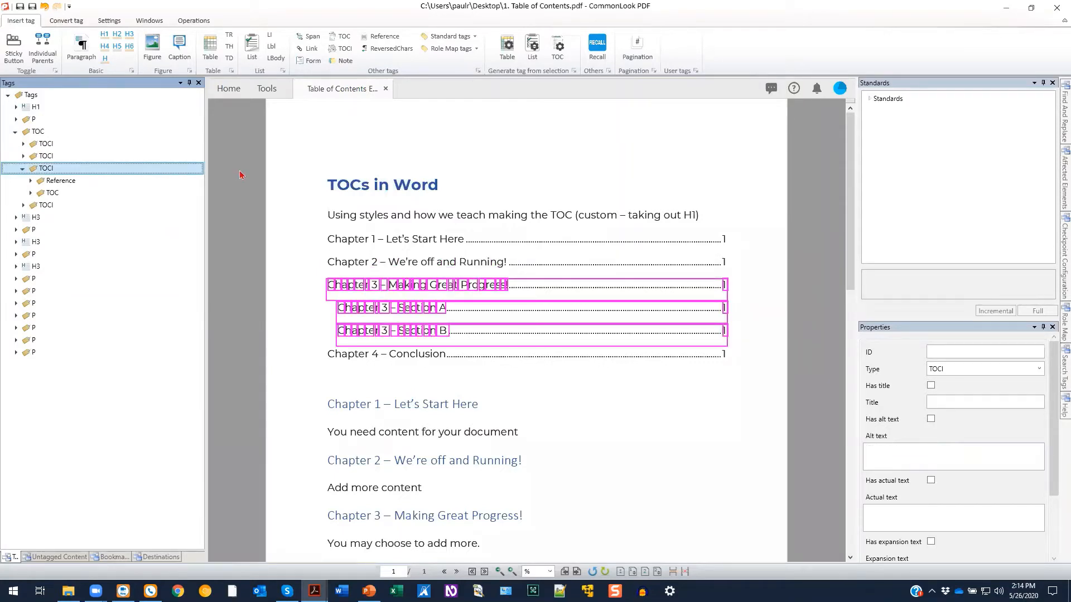
{"action": "key", "text": "Down"}
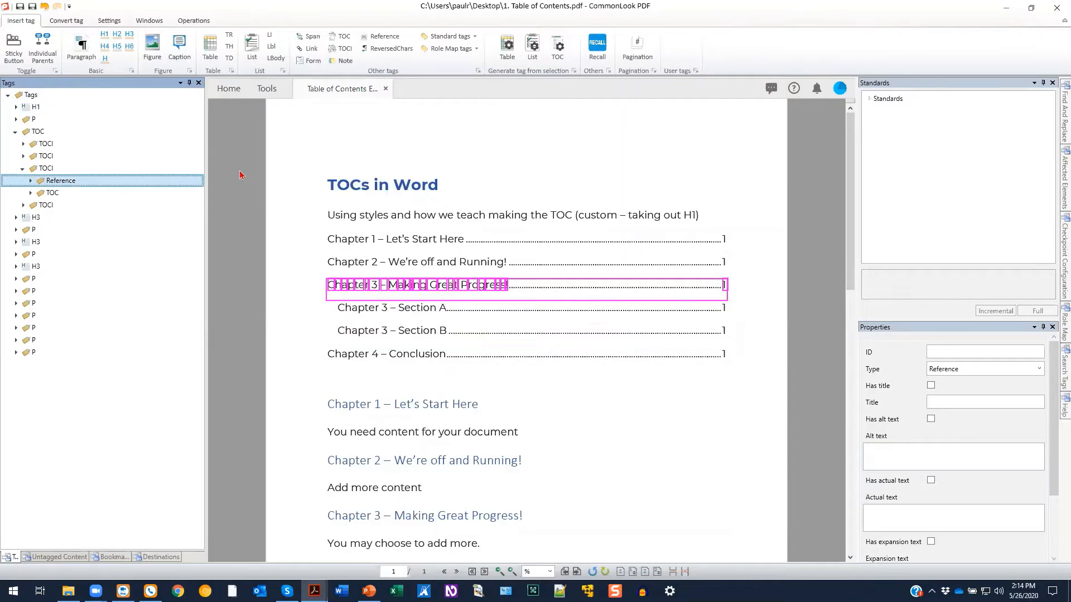
{"action": "key", "text": "Right"}
{"action": "key", "text": "Right"}
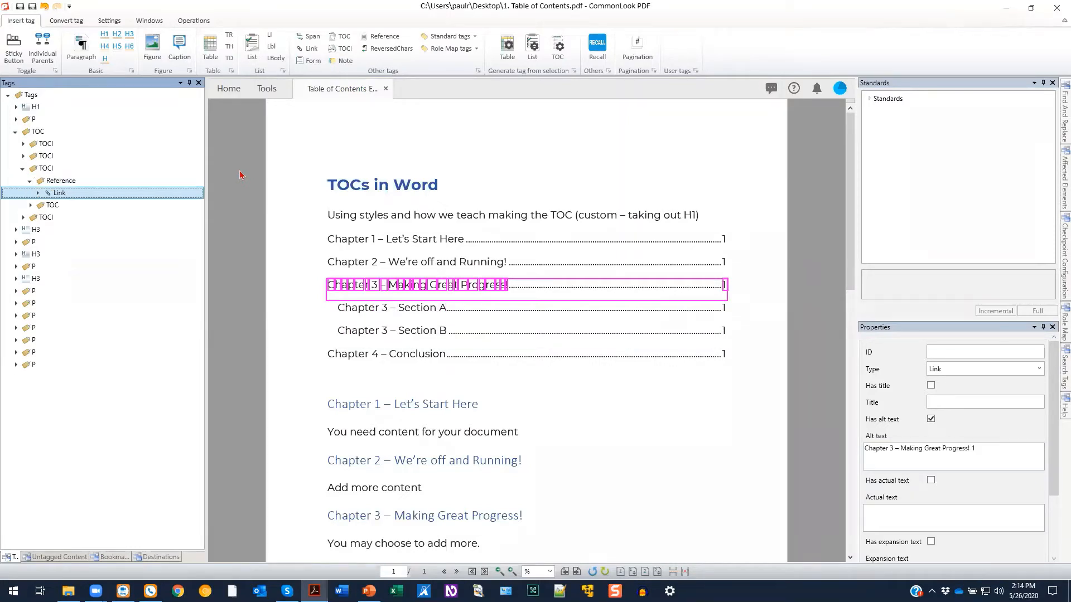
{"action": "key", "text": "Right"}
{"action": "key", "text": "Right"}
{"action": "key", "text": "Down"}
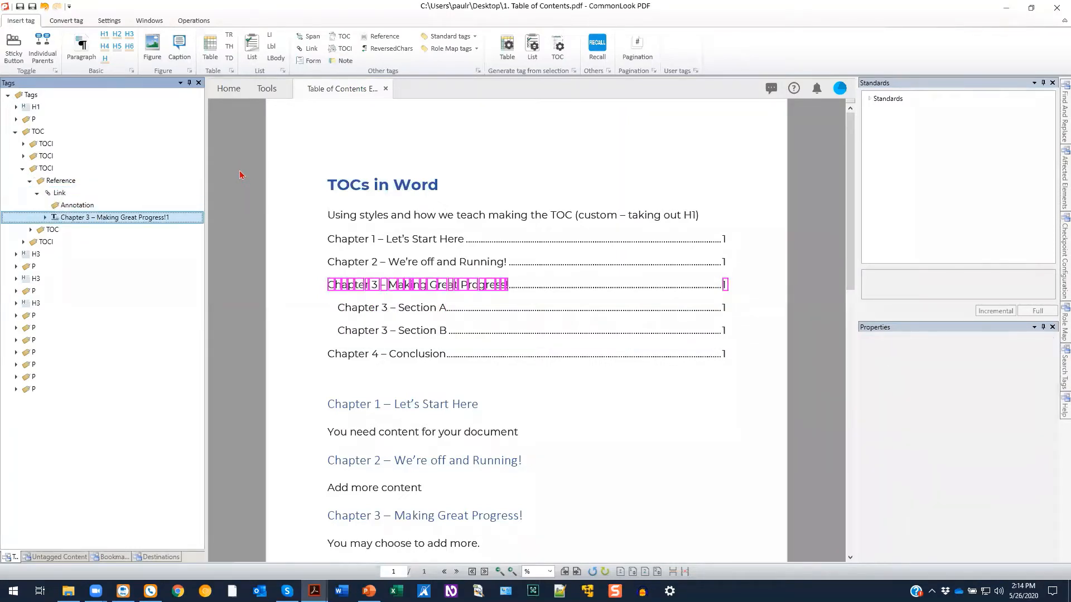
{"action": "key", "text": "Up"}
{"action": "key", "text": "Up"}
{"action": "key", "text": "Up"}
{"action": "key", "text": "Left"}
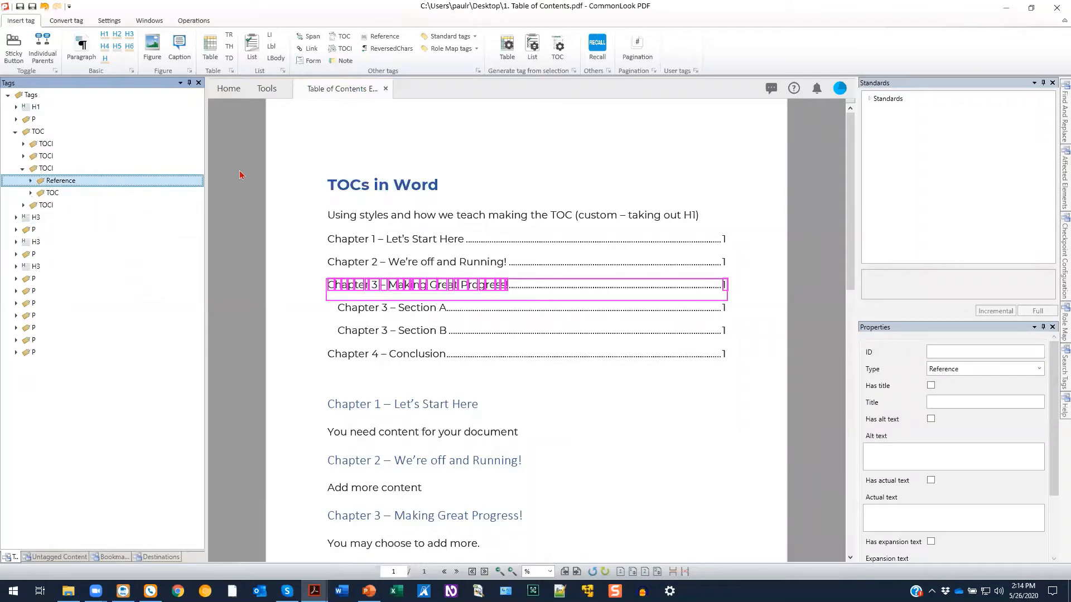
Expand the nested TOC under Chapter 3, examine the Section A entry's Reference, Link and Annotation, and collapse that entry
{"action": "key", "text": "Down"}
{"action": "key", "text": "Right"}
{"action": "key", "text": "Right"}
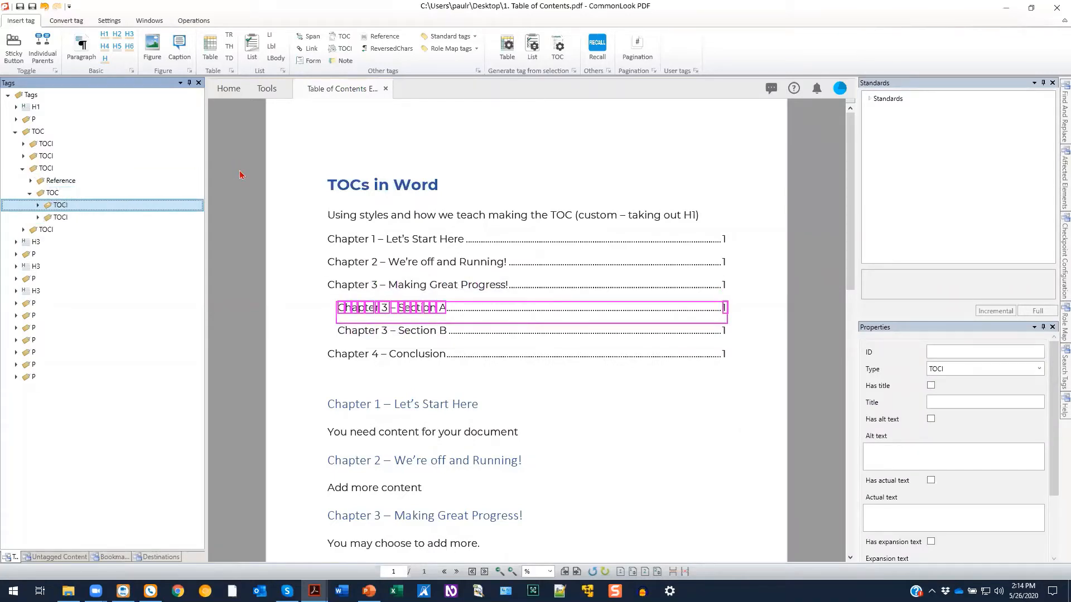
{"action": "key", "text": "Right"}
{"action": "key", "text": "Right"}
{"action": "key", "text": "Right"}
{"action": "key", "text": "Right"}
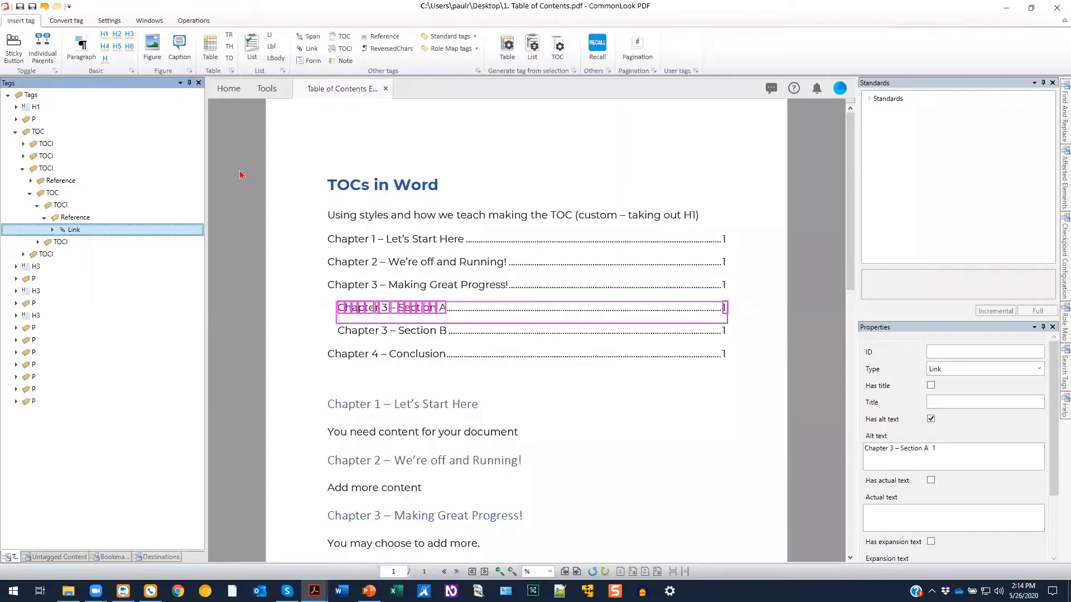
{"action": "key", "text": "Right"}
{"action": "key", "text": "Right"}
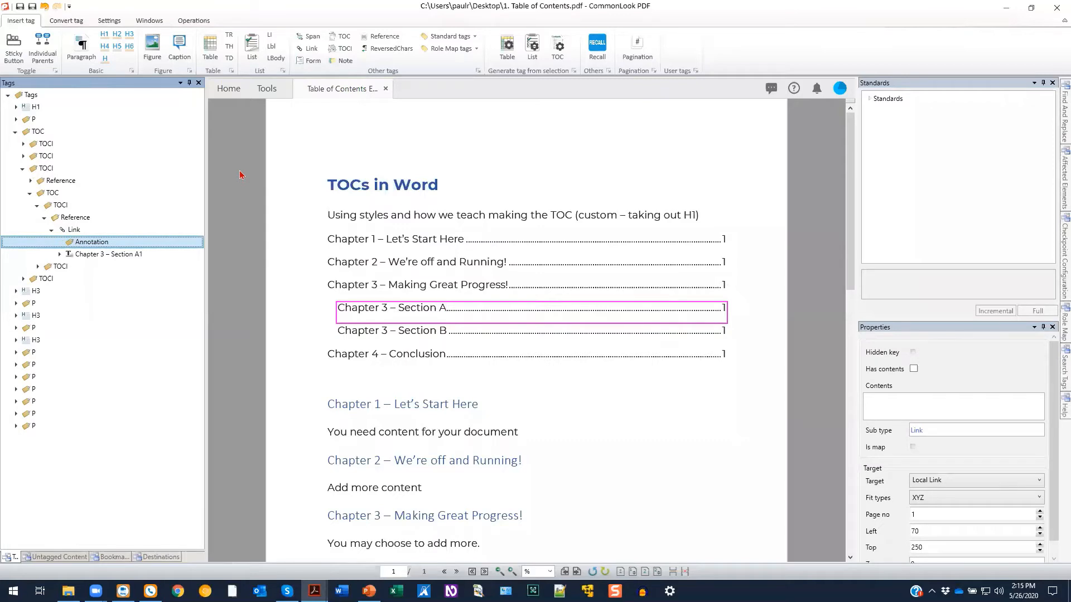
{"action": "key", "text": "Left"}
{"action": "key", "text": "Left"}
{"action": "key", "text": "Left"}
{"action": "key", "text": "Left"}
{"action": "key", "text": "Left"}
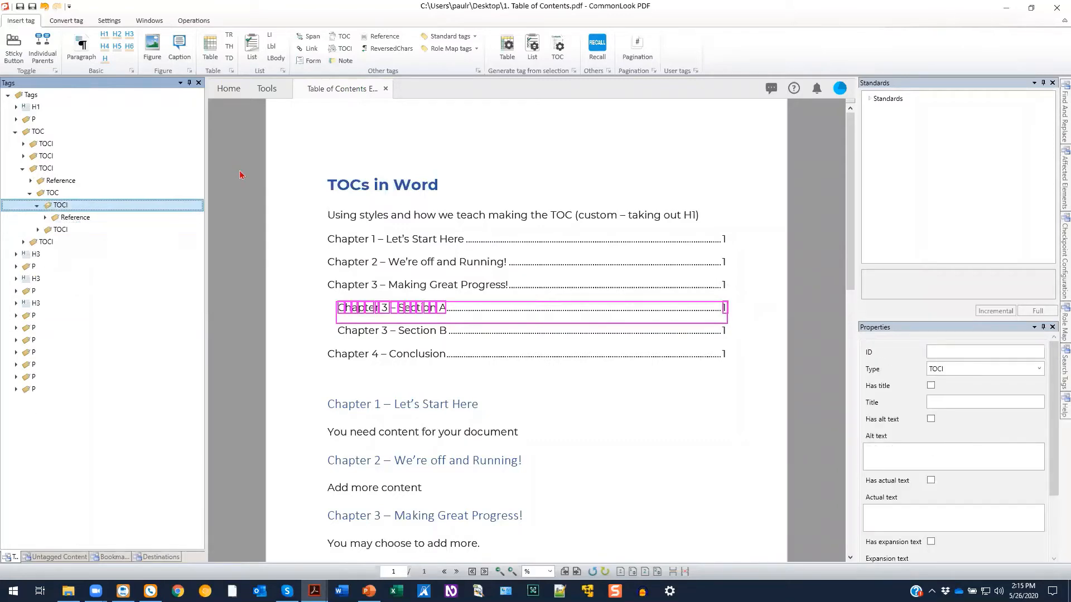
{"action": "key", "text": "Left"}
Examine the Chapter 3 Section B entry's Reference, Link, Annotation and text content, including the link's alt text
{"action": "key", "text": "Down"}
{"action": "key", "text": "Right"}
{"action": "key", "text": "Right"}
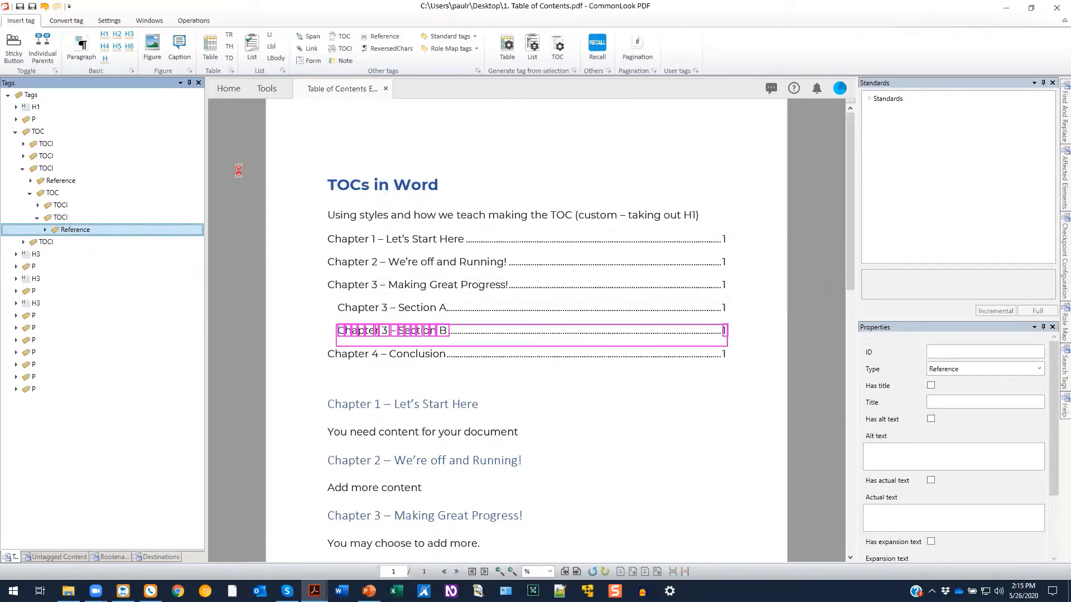
{"action": "key", "text": "Right"}
{"action": "key", "text": "Right"}
{"action": "key", "text": "Right"}
{"action": "key", "text": "Right"}
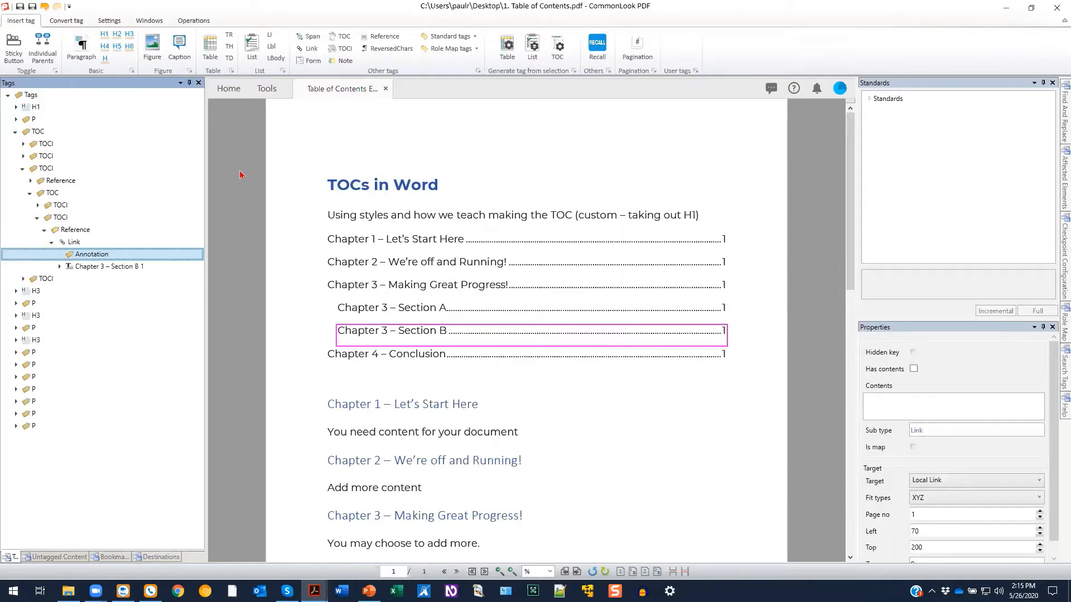
{"action": "key", "text": "Down"}
{"action": "key", "text": "Up"}
{"action": "key", "text": "Up"}
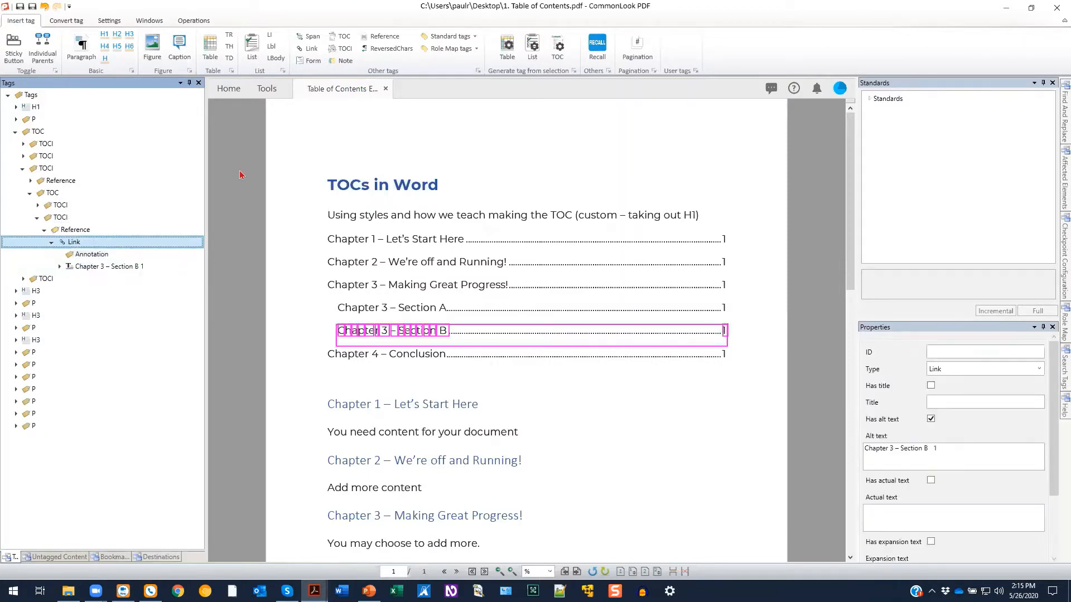
Collapse the Chapter 3 Section B entry, the nested TOC and the Chapter 3 TOCI entry in the tag tree
{"action": "key", "text": "Left"}
{"action": "key", "text": "Left"}
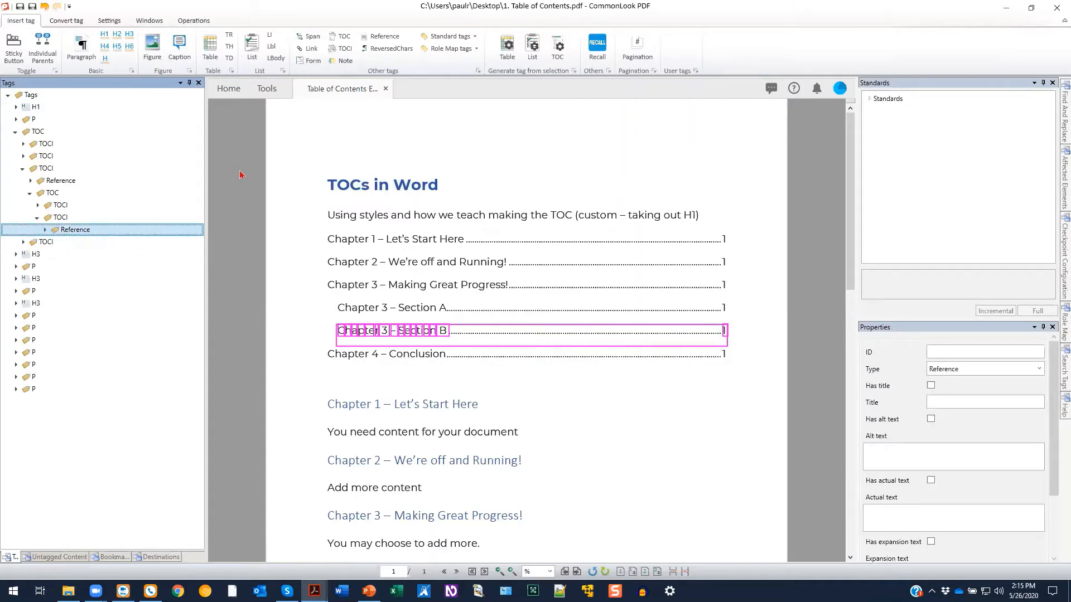
{"action": "key", "text": "Left"}
{"action": "key", "text": "Left"}
{"action": "key", "text": "Left"}
{"action": "key", "text": "Left"}
{"action": "key", "text": "Left"}
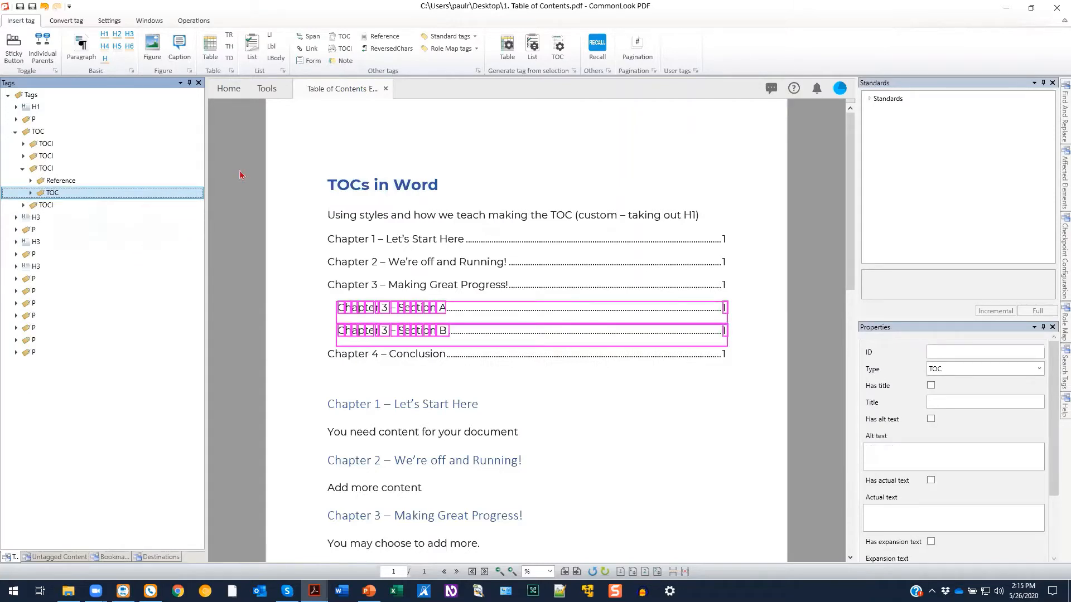
{"action": "key", "text": "Up"}
{"action": "key", "text": "Left"}
{"action": "key", "text": "Left"}
Examine the Chapter 4 TOCI entry's Reference, Link, Annotation and text content, including the link's alt text, and collapse the entry
{"action": "key", "text": "Down"}
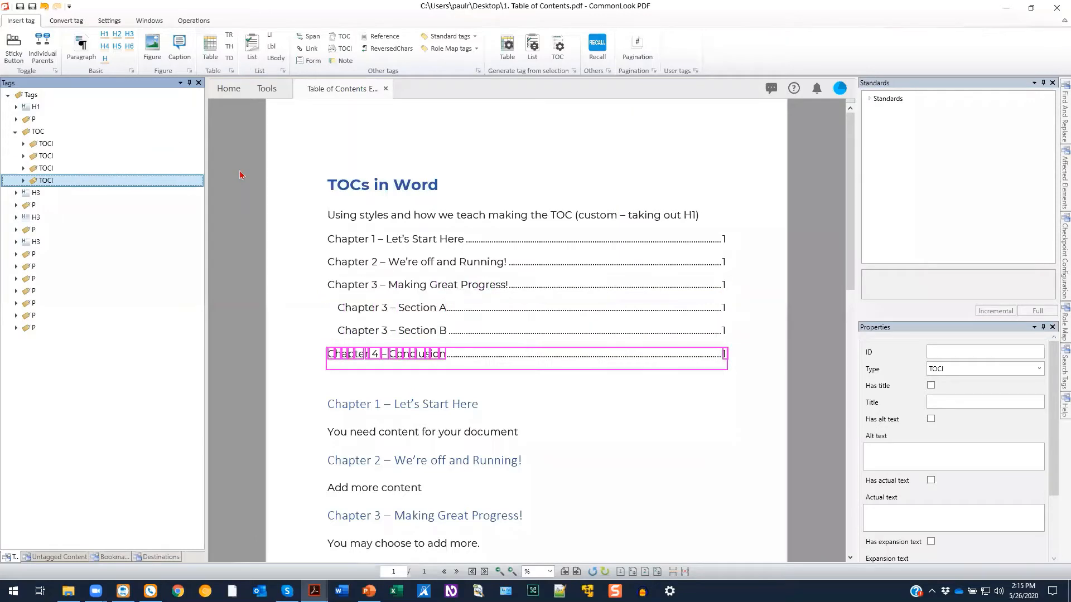
{"action": "key", "text": "Right"}
{"action": "key", "text": "Right"}
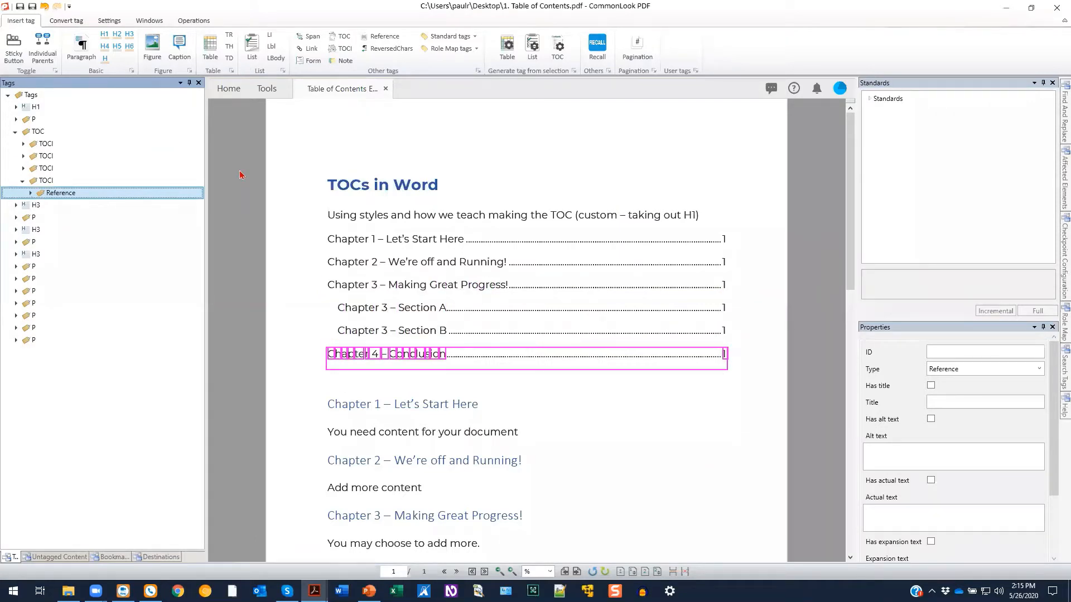
{"action": "key", "text": "Right"}
{"action": "key", "text": "Right"}
{"action": "key", "text": "Right"}
{"action": "key", "text": "Right"}
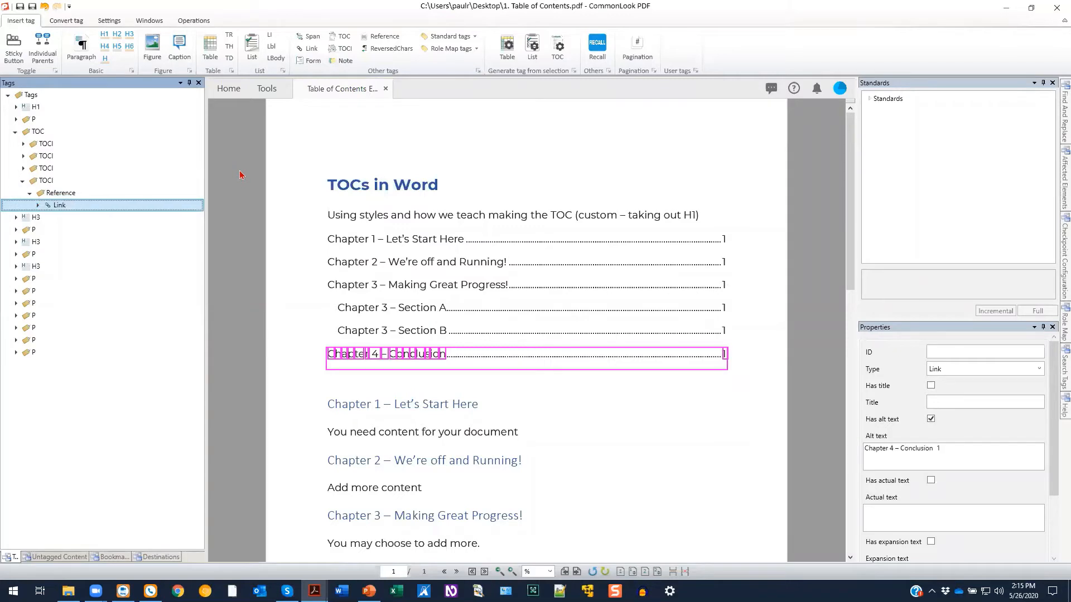
{"action": "key", "text": "Down"}
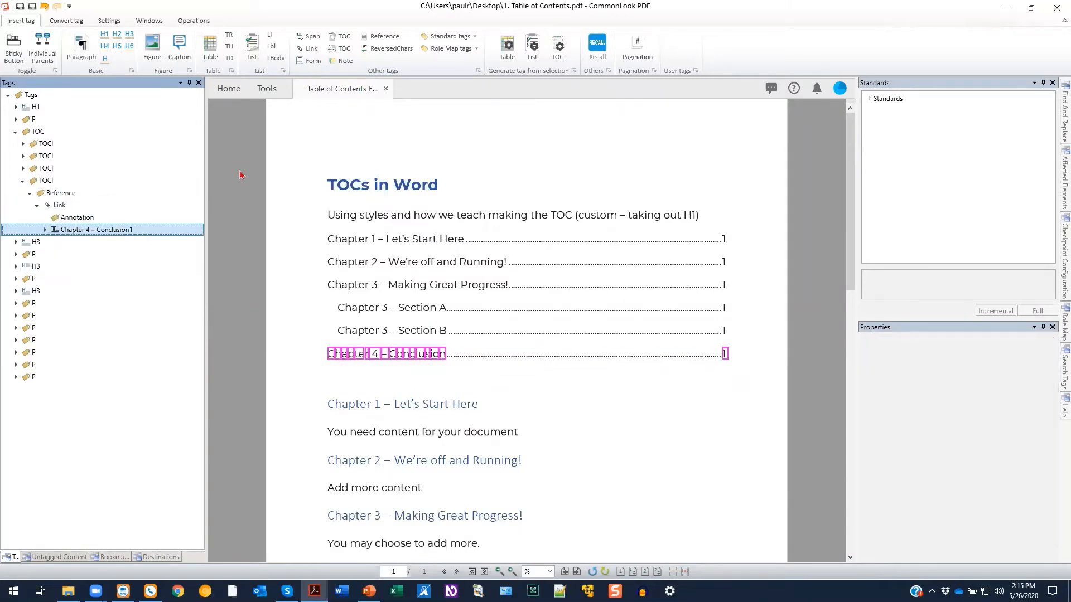
{"action": "key", "text": "Left"}
{"action": "key", "text": "Left"}
{"action": "key", "text": "Left"}
{"action": "key", "text": "Left"}
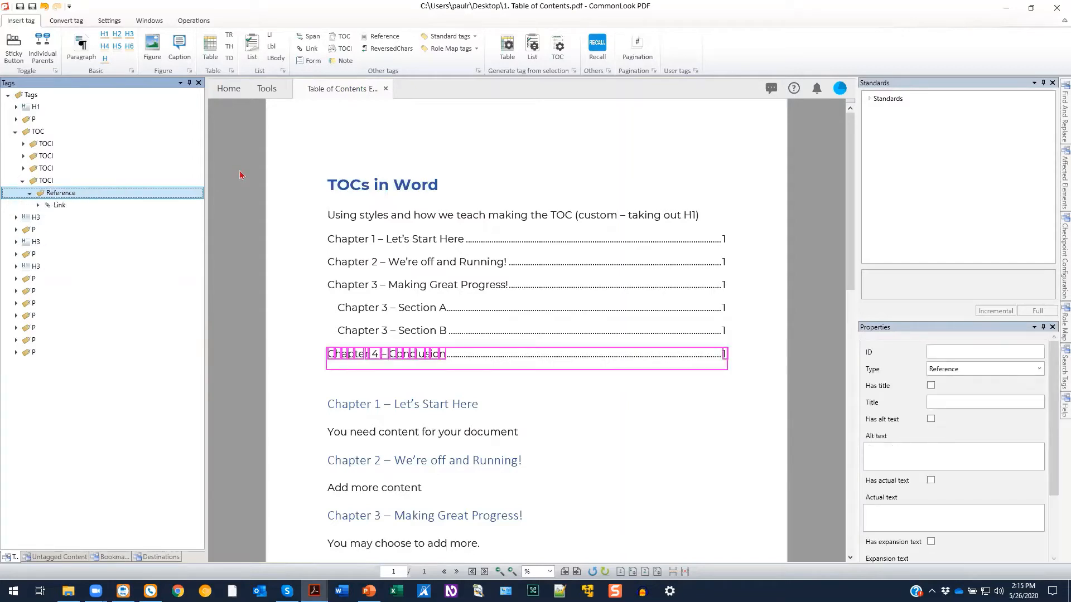
{"action": "key", "text": "Left"}
{"action": "key", "text": "Left"}
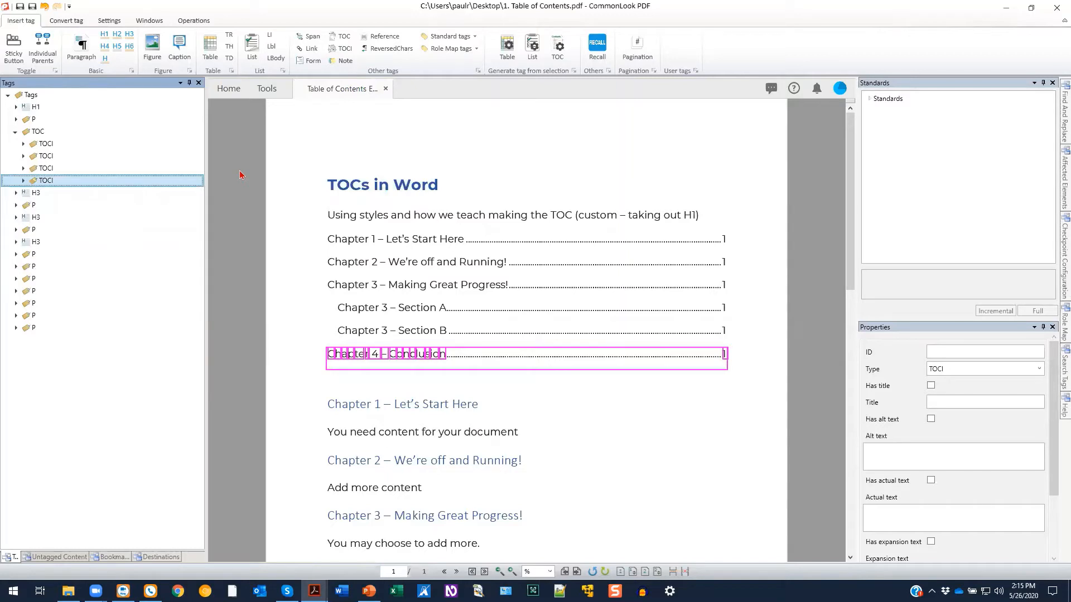
Examine the Chapter 1 TOCI entry's Reference, Link, Annotation and text content, including the link's alt text
{"action": "left_click", "coordinate": [38, 134]}
{"action": "left_click", "coordinate": [43, 146]}
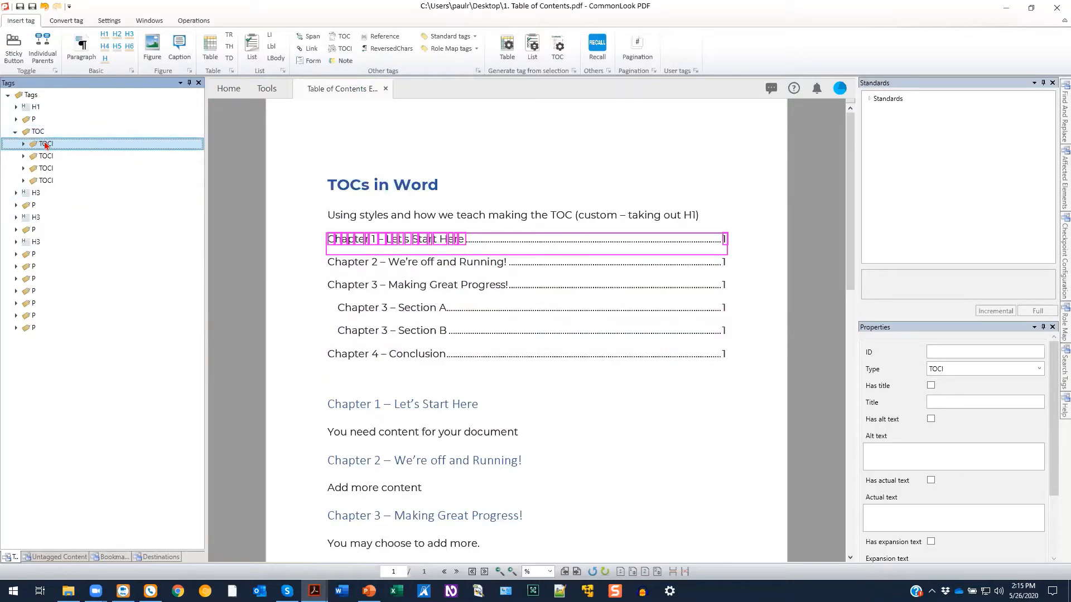
{"action": "left_click", "coordinate": [24, 144]}
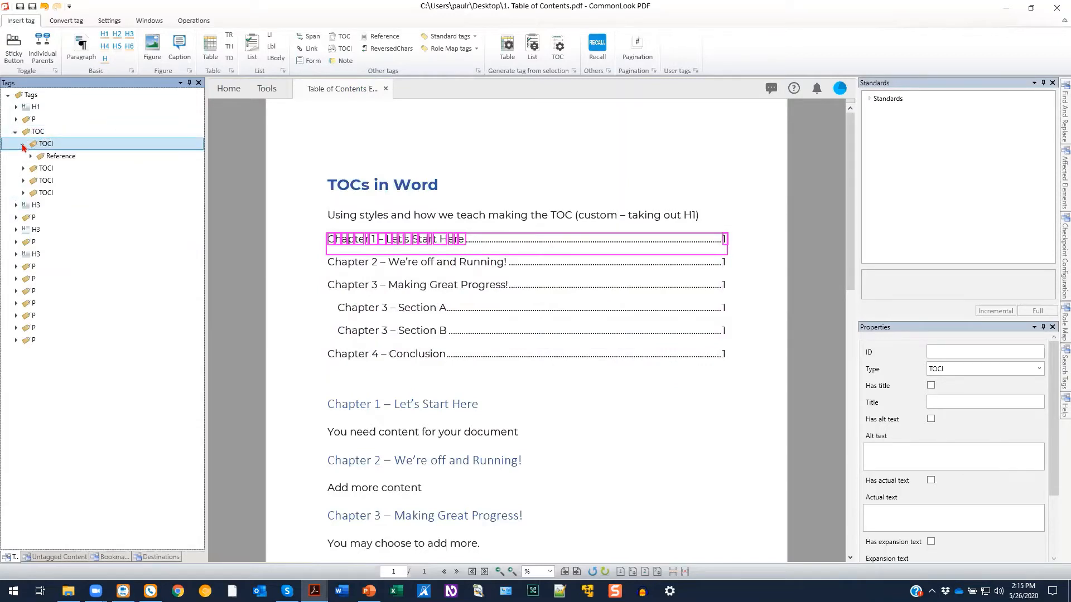
{"action": "left_click", "coordinate": [61, 156]}
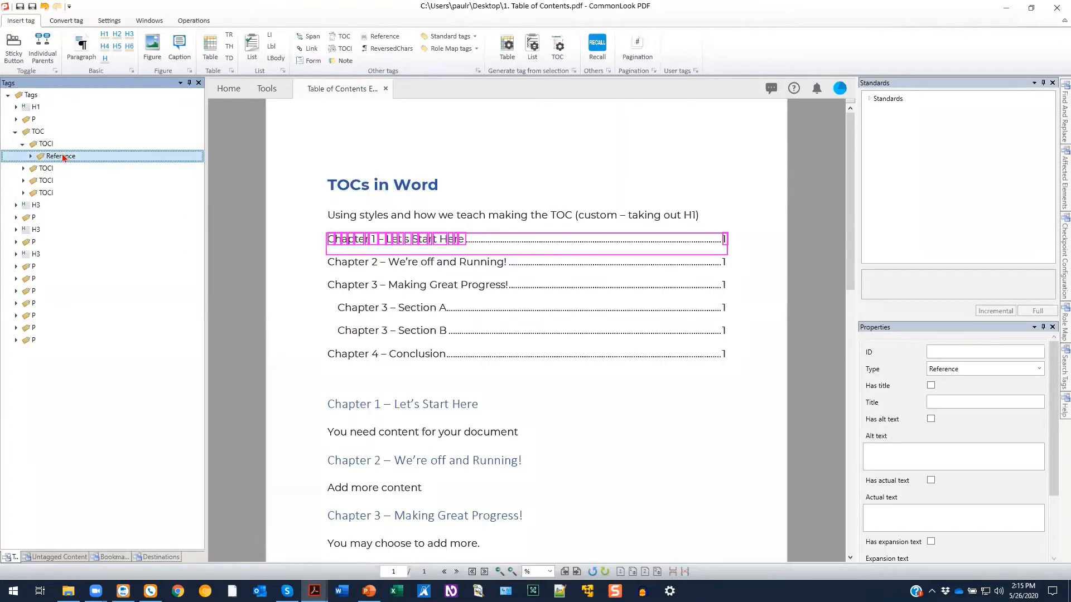
{"action": "left_click", "coordinate": [31, 157]}
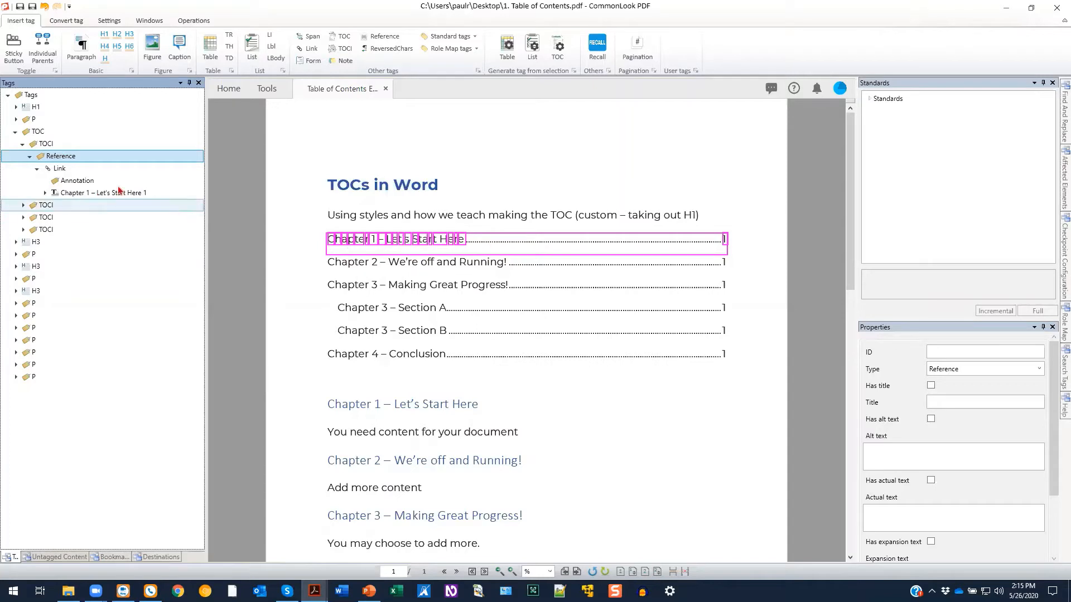
{"action": "left_click", "coordinate": [80, 170]}
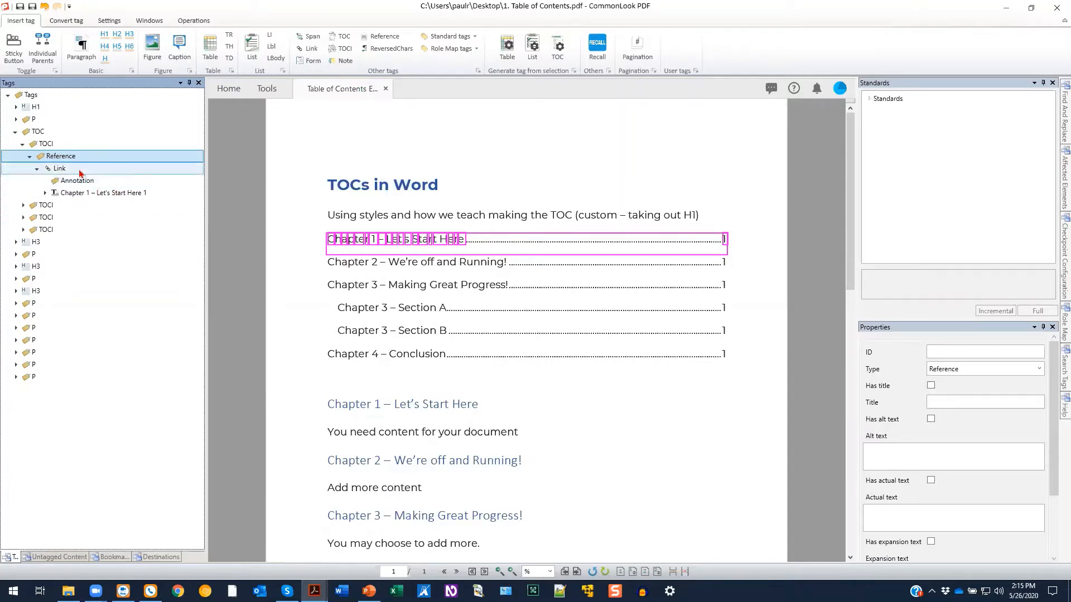
{"action": "left_click", "coordinate": [80, 181]}
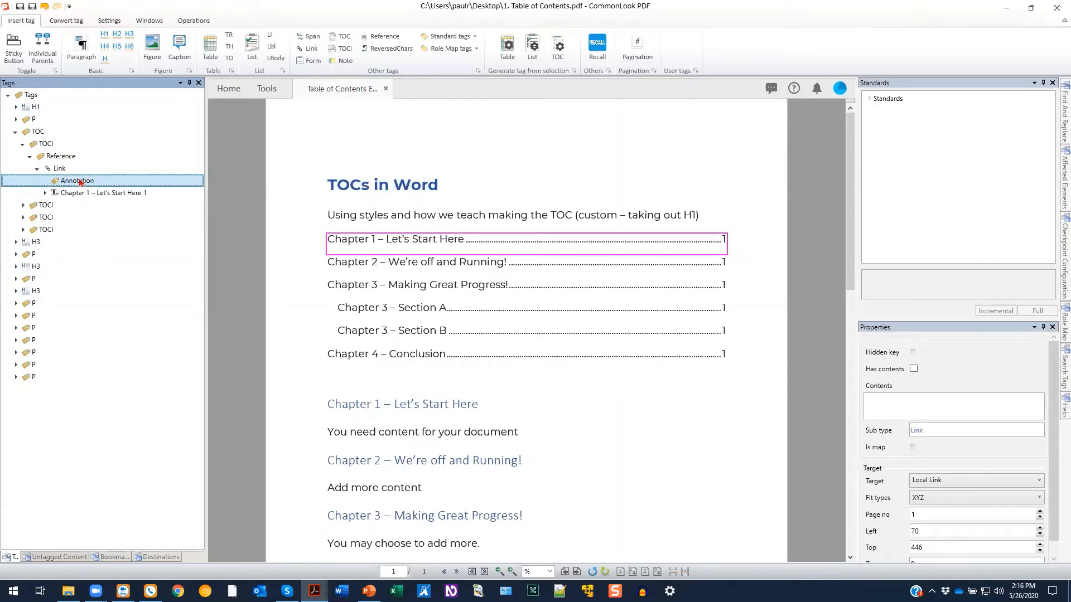
{"action": "left_click", "coordinate": [82, 194]}
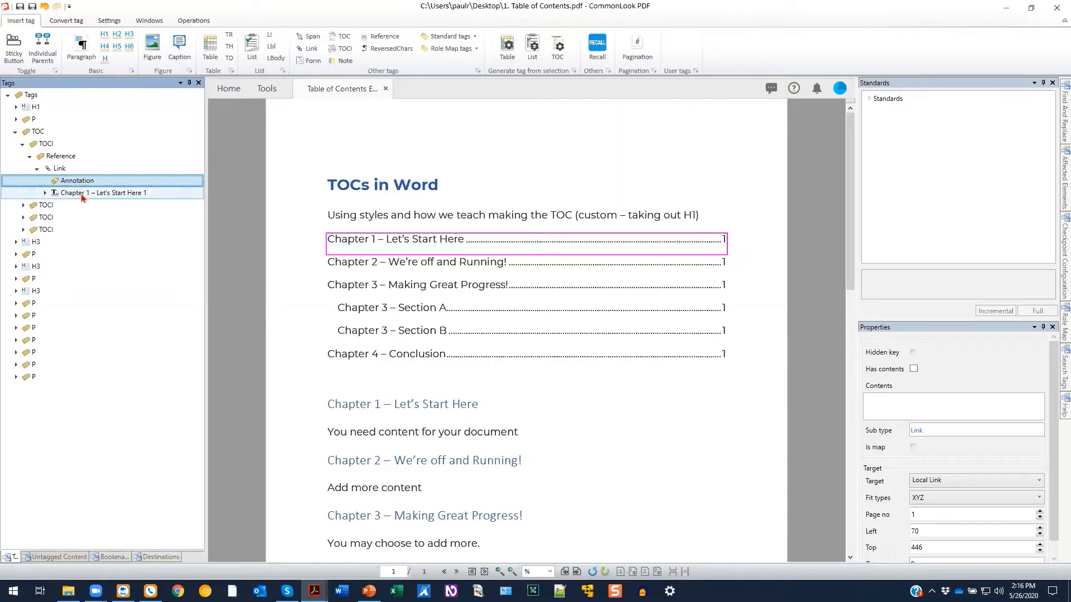
{"action": "double_click", "coordinate": [81, 169]}
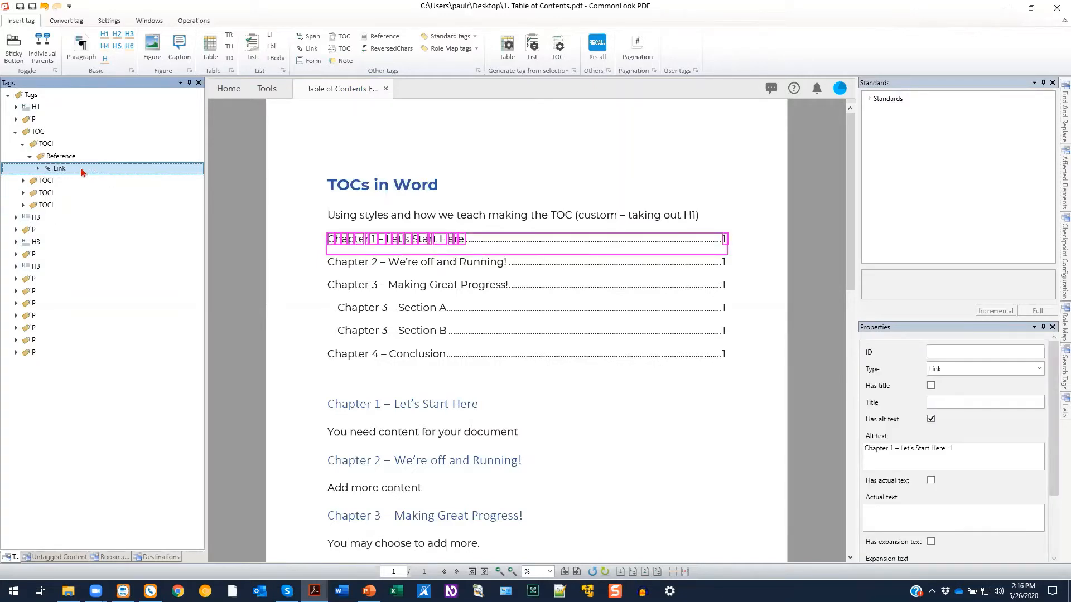
Collapse the whole TOC tag and compare its highlighted entries with the chapter headings further down the page
{"action": "double_click", "coordinate": [62, 133]}
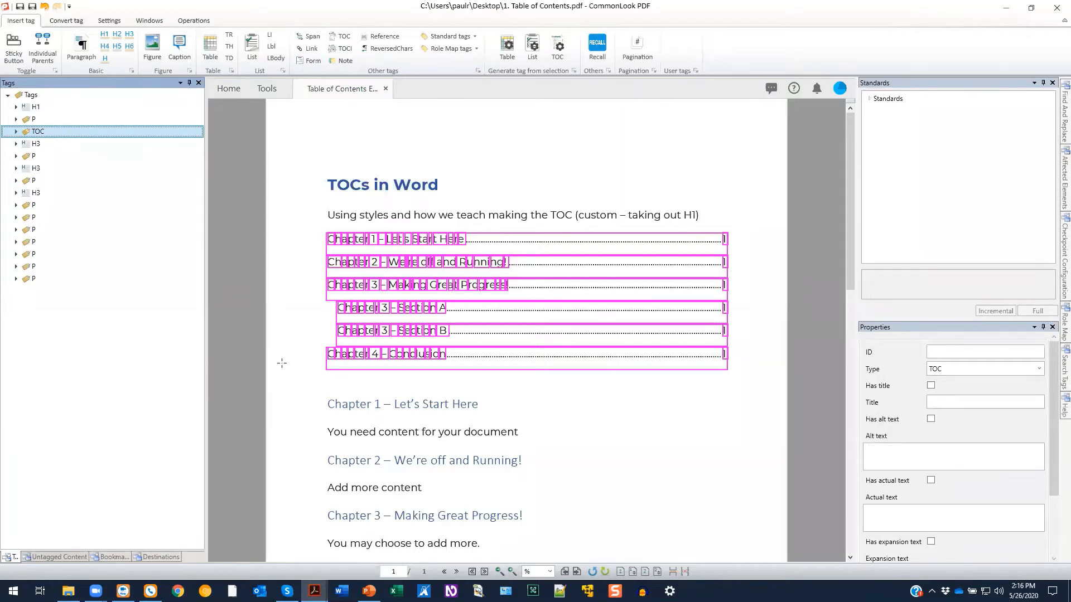
{"action": "scroll", "coordinate": [282, 364], "scroll_direction": "down", "scroll_amount": 2}
{"action": "scroll", "coordinate": [282, 363], "scroll_direction": "down", "scroll_amount": 4}
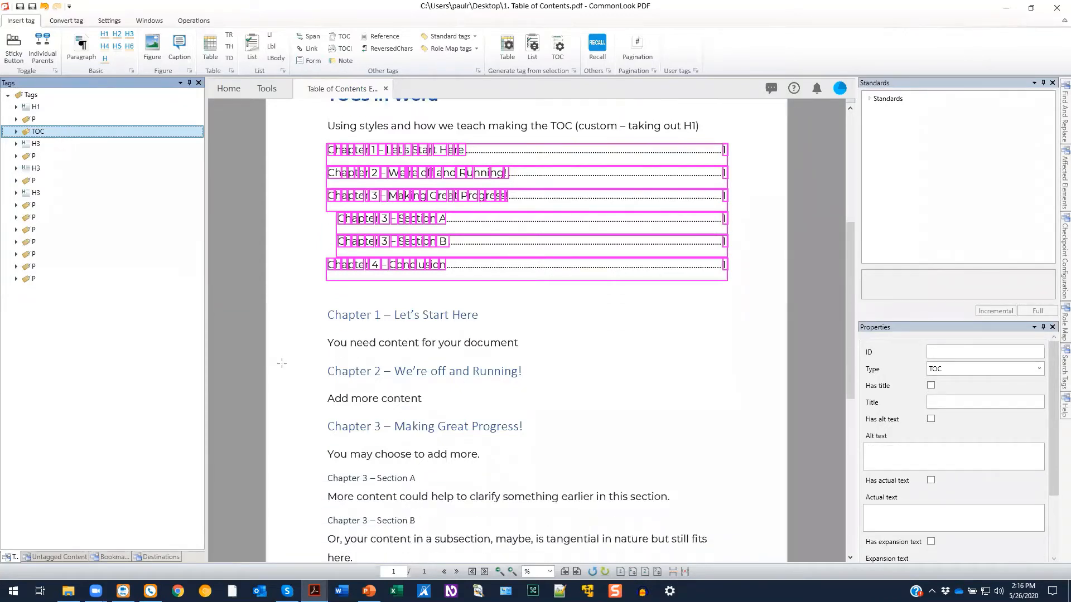
{"action": "scroll", "coordinate": [282, 363], "scroll_direction": "down", "scroll_amount": 1}
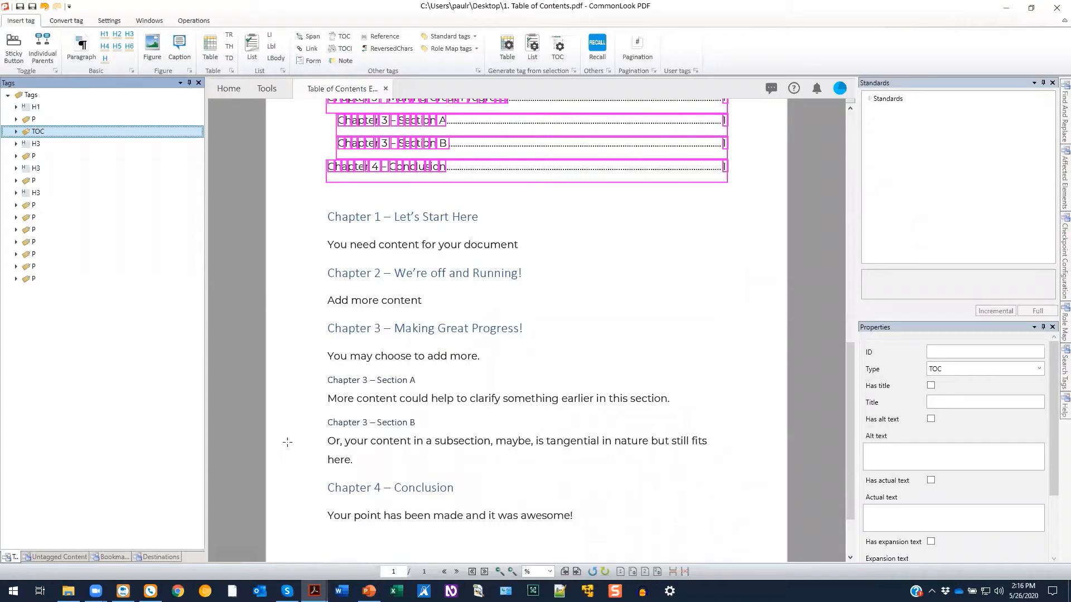
{"action": "scroll", "coordinate": [302, 383], "scroll_direction": "up", "scroll_amount": 4}
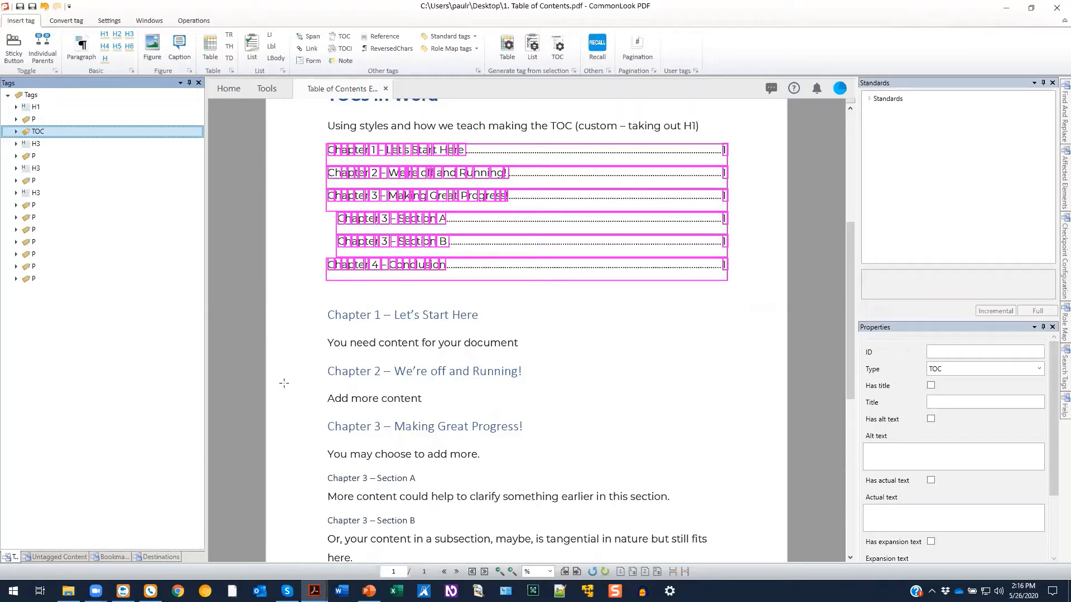
{"action": "scroll", "coordinate": [284, 383], "scroll_direction": "up", "scroll_amount": 2}
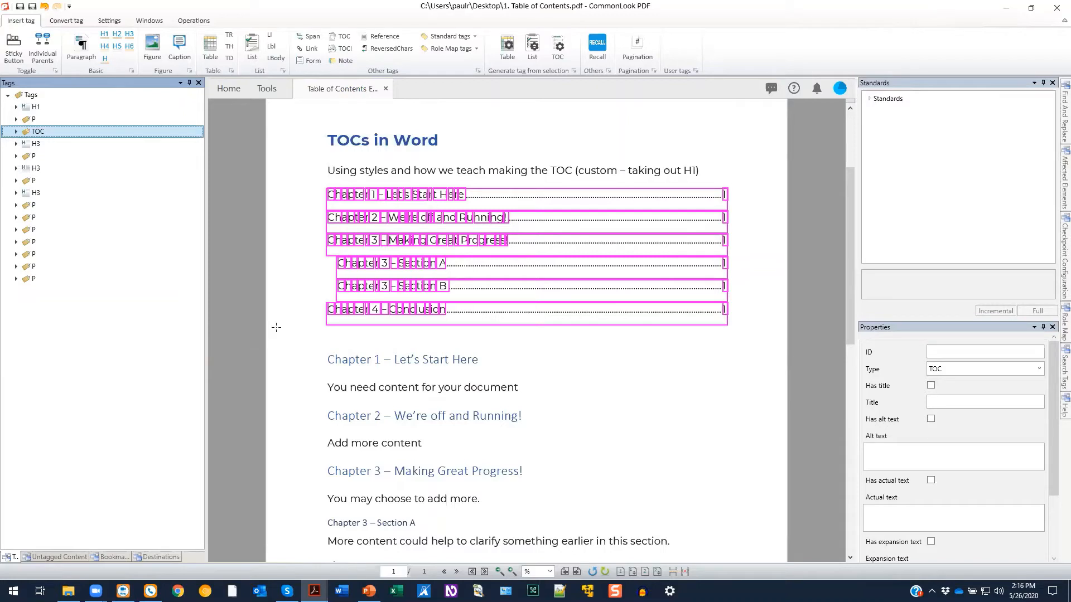
Reopen the TOC tag, examine how the nested TOC sits inside the Chapter 3 TOCI entry, and collapse that entry
{"action": "left_click", "coordinate": [15, 132]}
{"action": "left_click", "coordinate": [22, 144]}
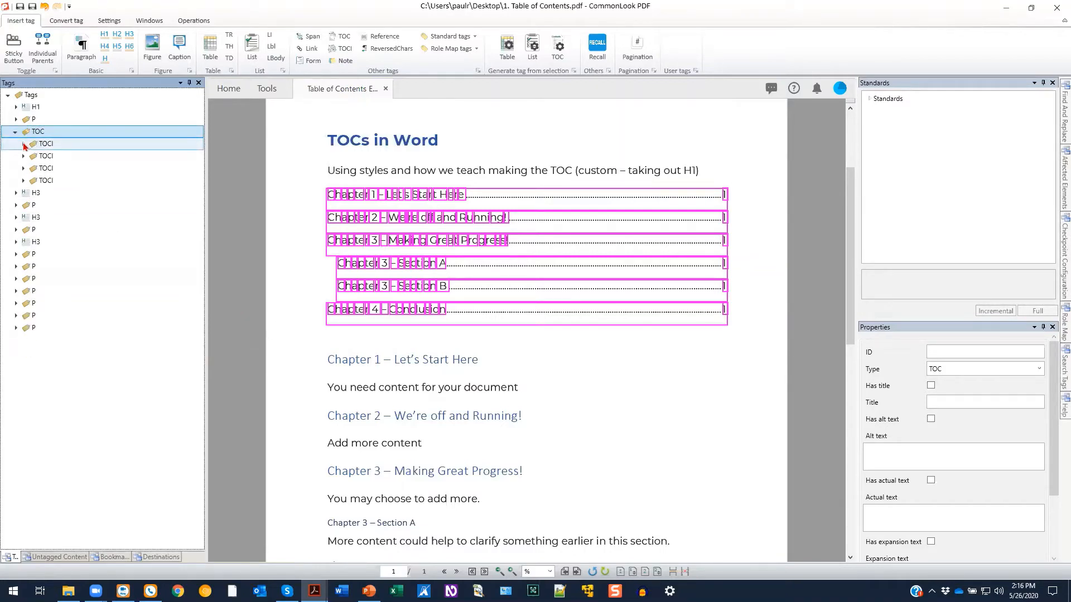
{"action": "left_click", "coordinate": [23, 168]}
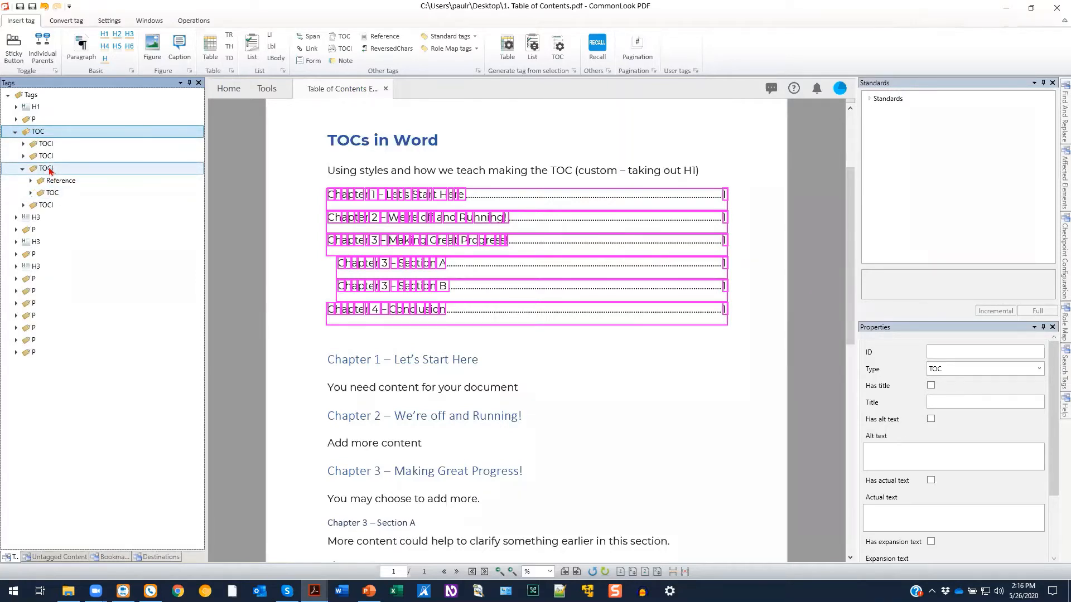
{"action": "left_click", "coordinate": [49, 170]}
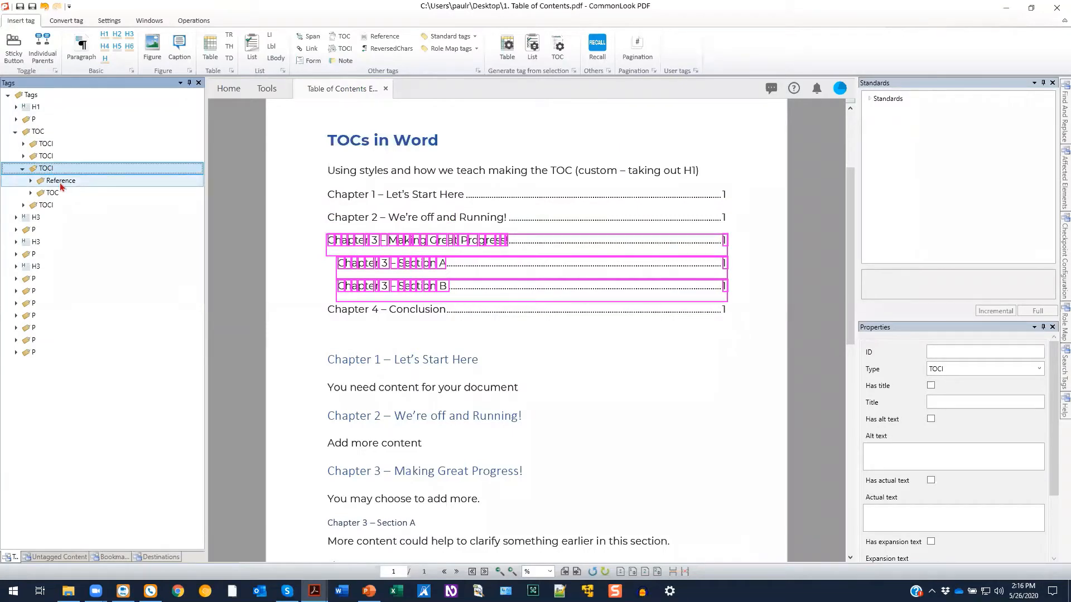
{"action": "left_click", "coordinate": [50, 193]}
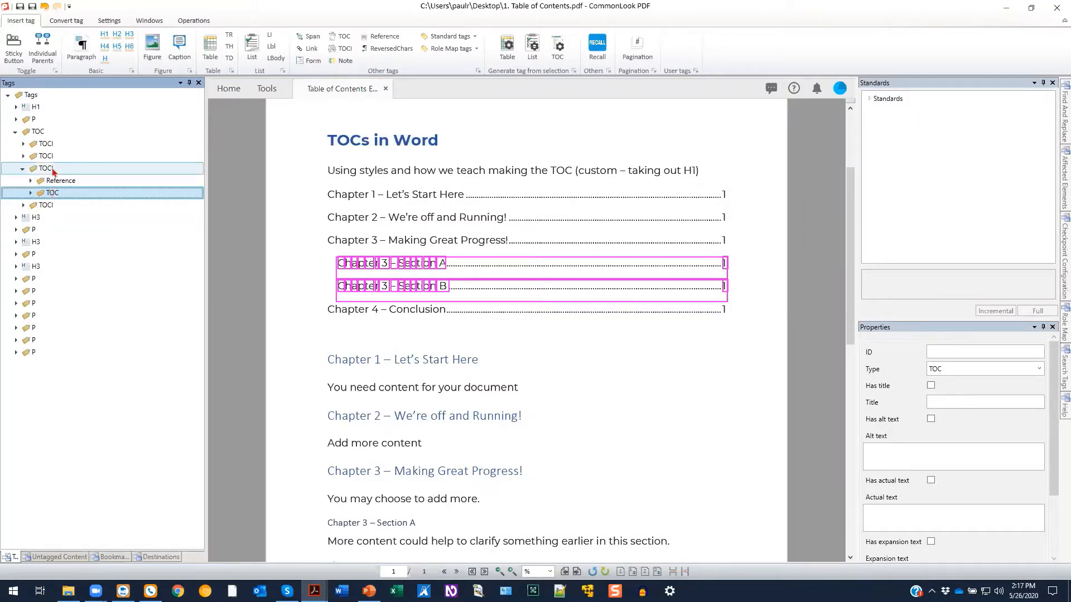
{"action": "double_click", "coordinate": [54, 169]}
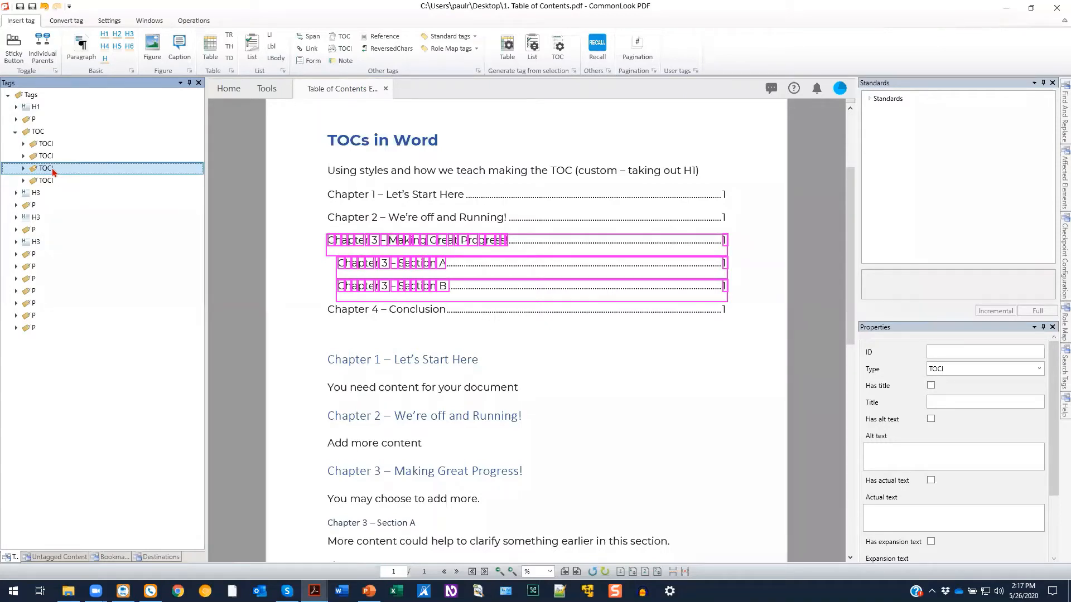
Close the Table of Contents PDF and switch to the PowerPoint slide show, advancing to the "List Tagging, etc." slide
{"action": "left_click", "coordinate": [32, 8]}
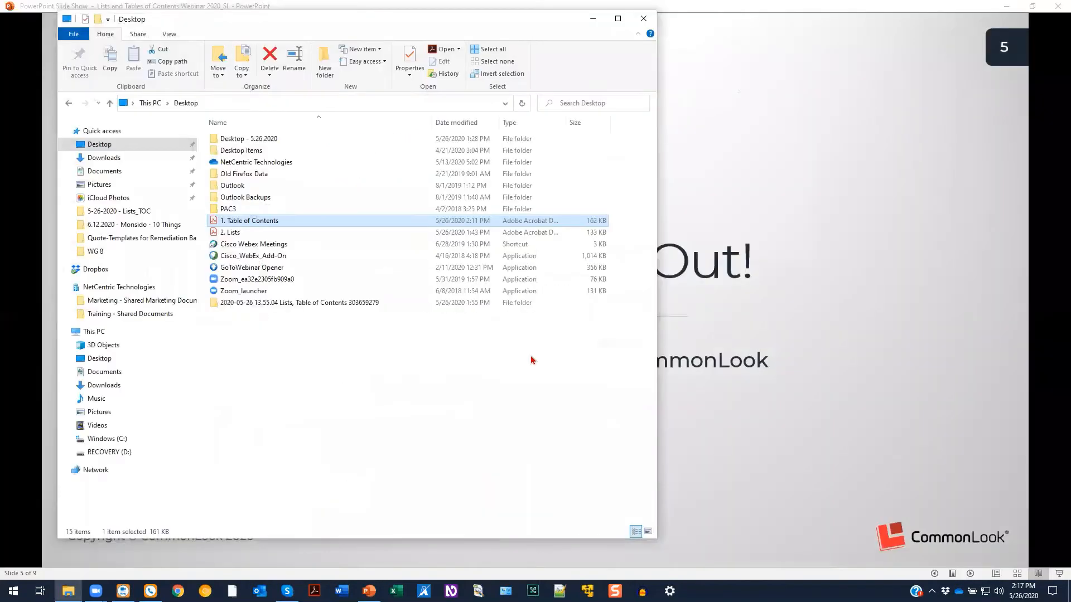
{"action": "left_click", "coordinate": [724, 406]}
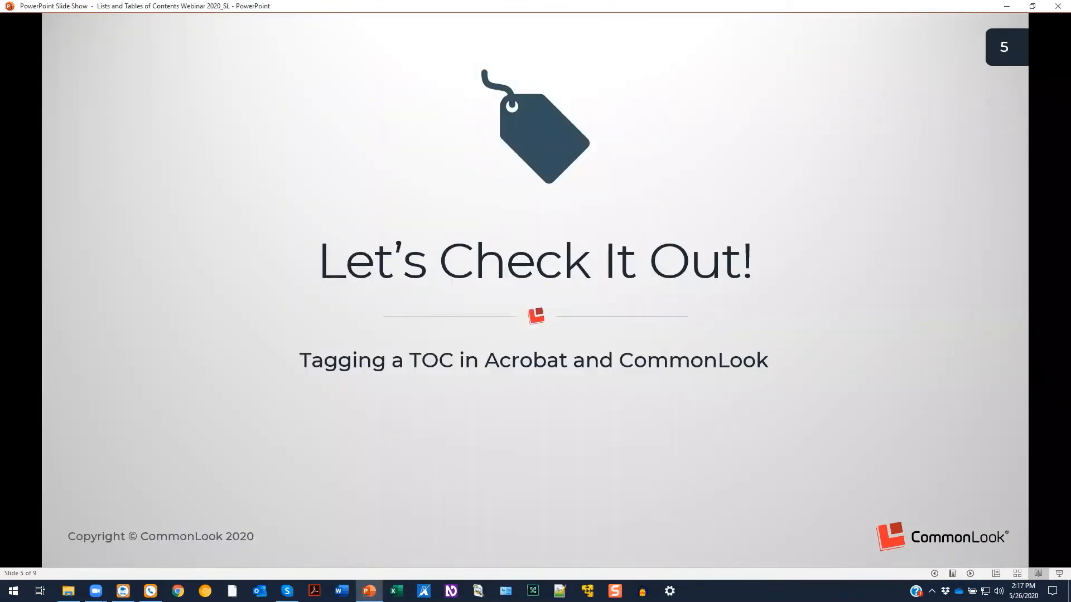
{"action": "key", "text": "Right"}
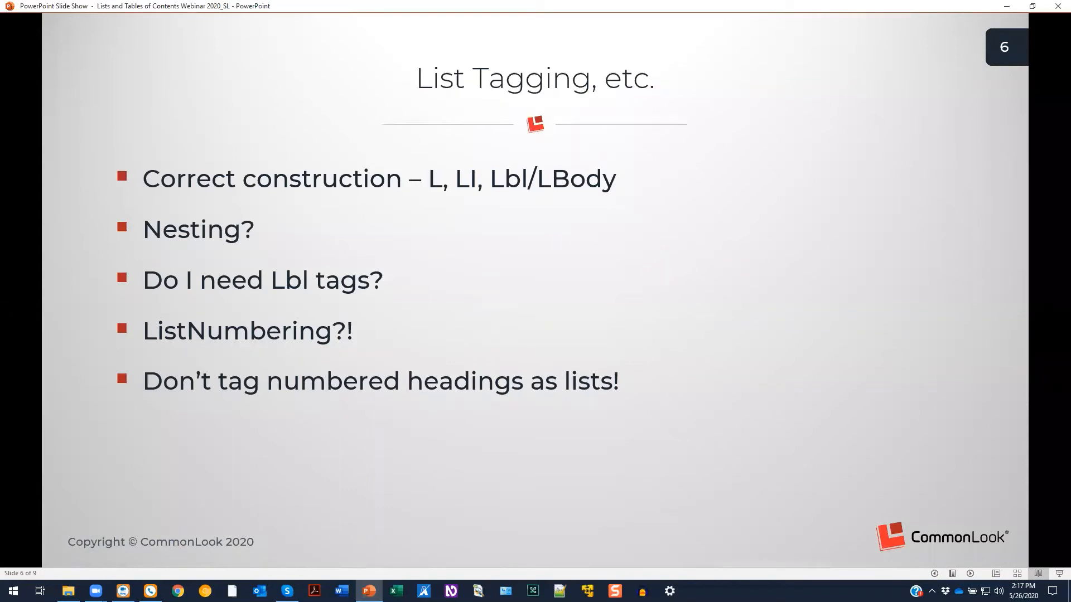
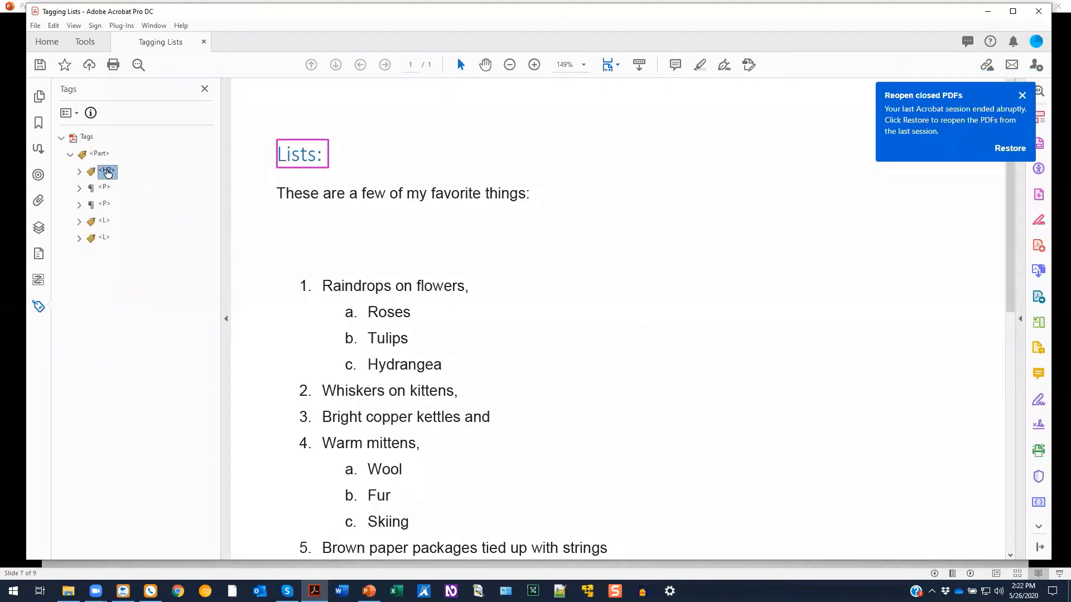
Examine which content the P and L tags cover in the Tagging Lists PDF in Acrobat, and dismiss the Reopen closed PDFs notice
{"action": "left_click", "coordinate": [106, 189]}
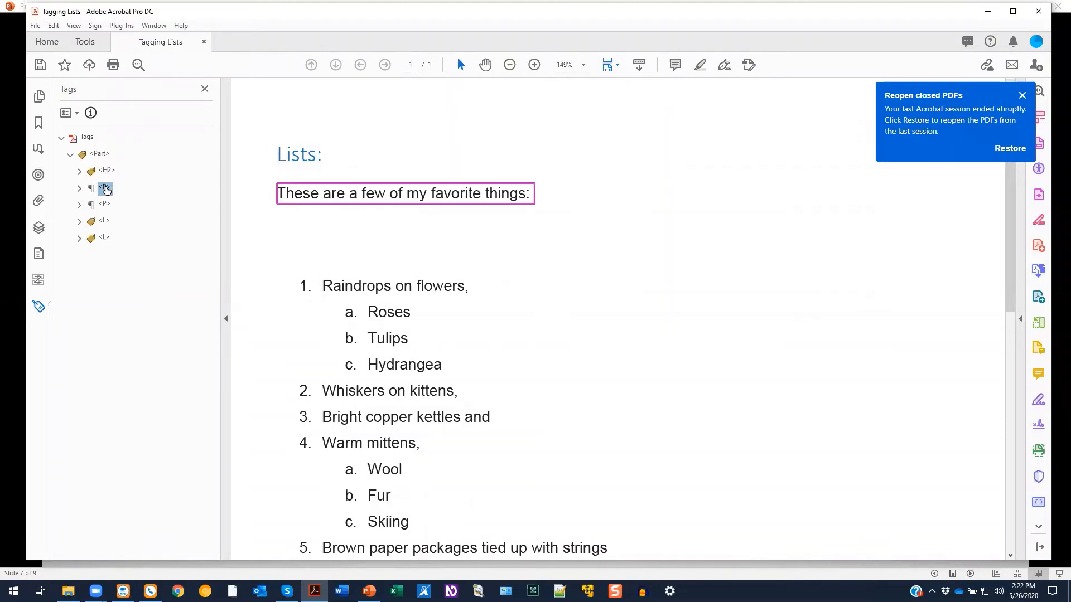
{"action": "left_click", "coordinate": [104, 204]}
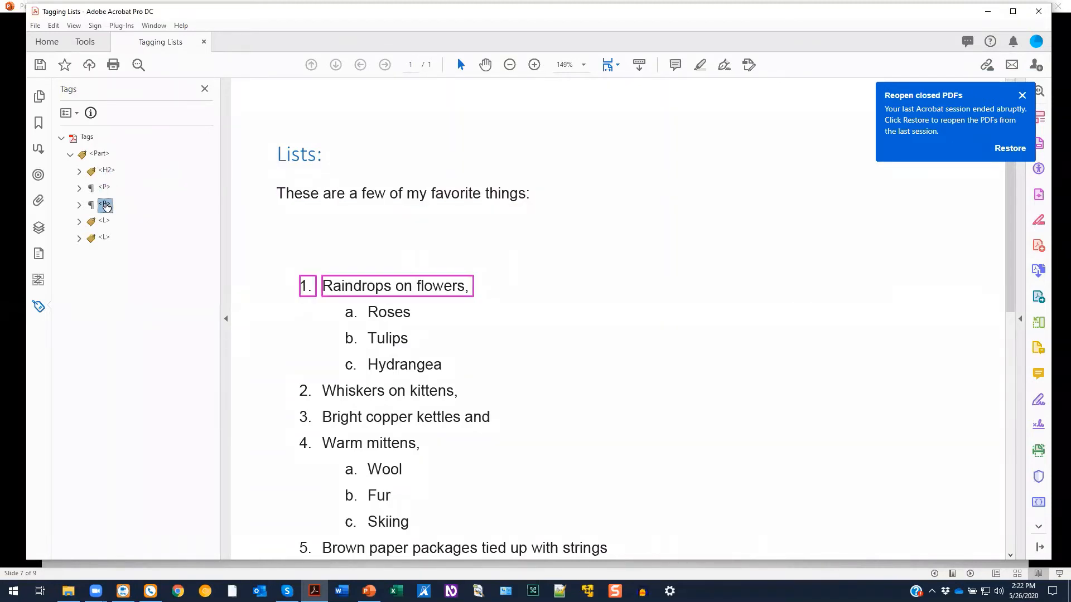
{"action": "left_click", "coordinate": [104, 222]}
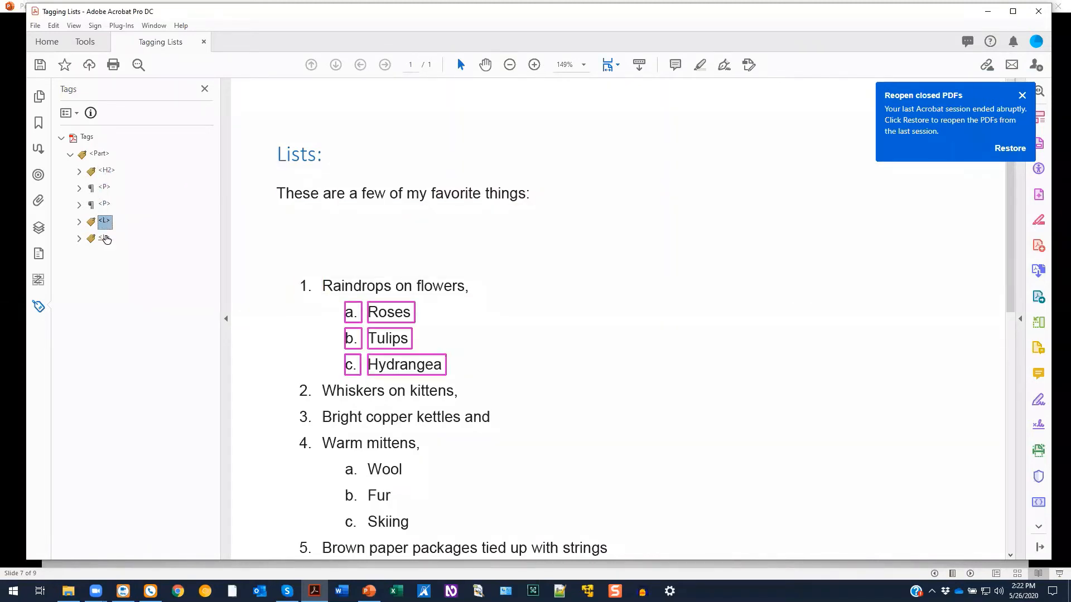
{"action": "left_click", "coordinate": [106, 239]}
{"action": "scroll", "coordinate": [248, 257], "scroll_direction": "down", "scroll_amount": 3}
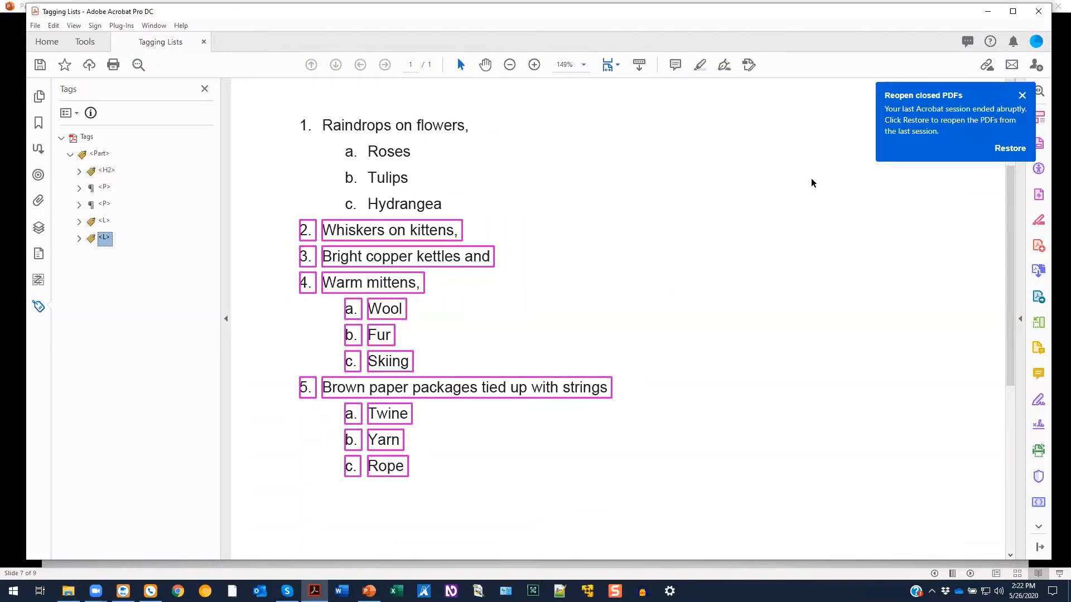
{"action": "left_click", "coordinate": [1023, 96]}
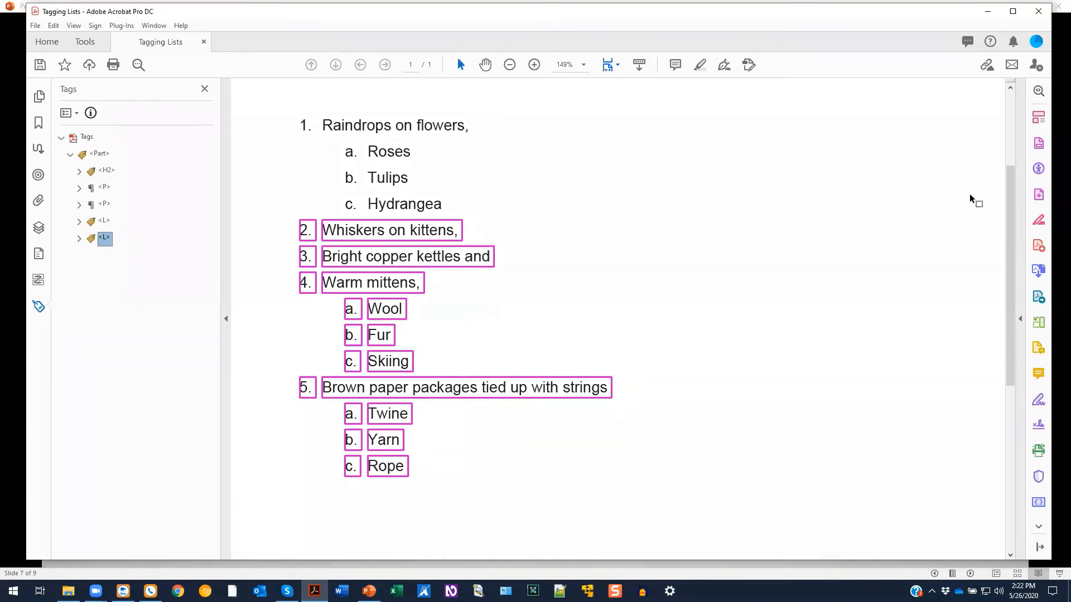
Run Acrobat's Accessibility Check on all pages of the Tagging Lists PDF with the existing checking options
{"action": "left_click", "coordinate": [1038, 168]}
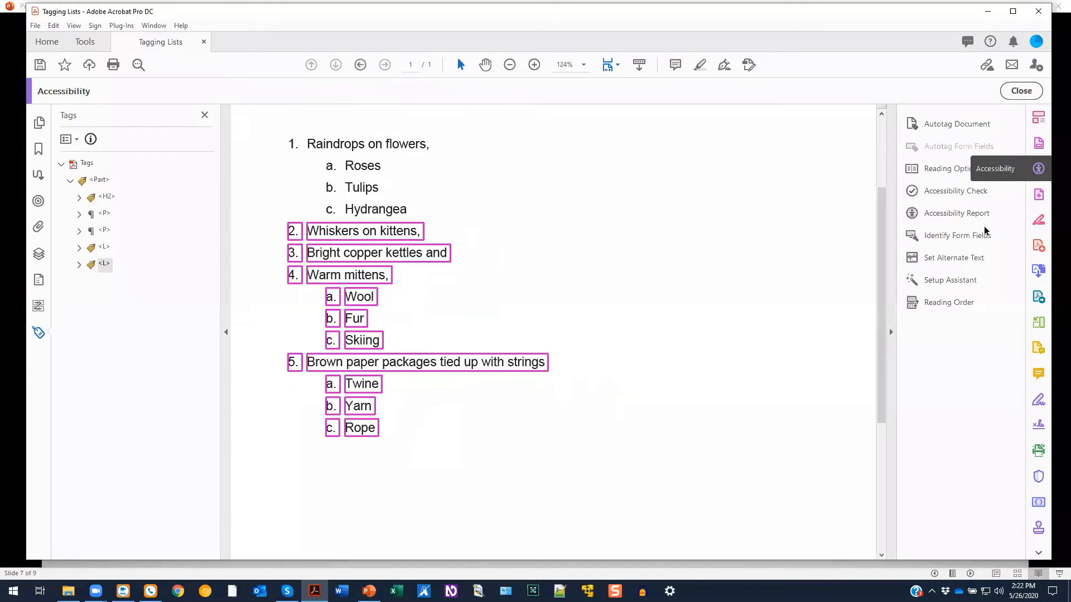
{"action": "left_click", "coordinate": [939, 192]}
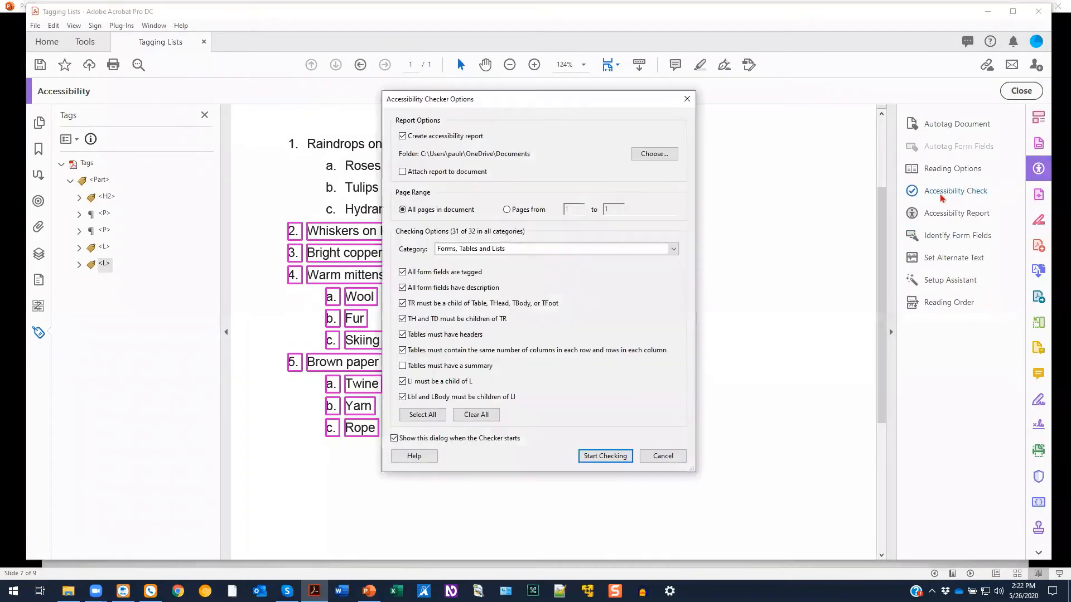
{"action": "left_click", "coordinate": [620, 458]}
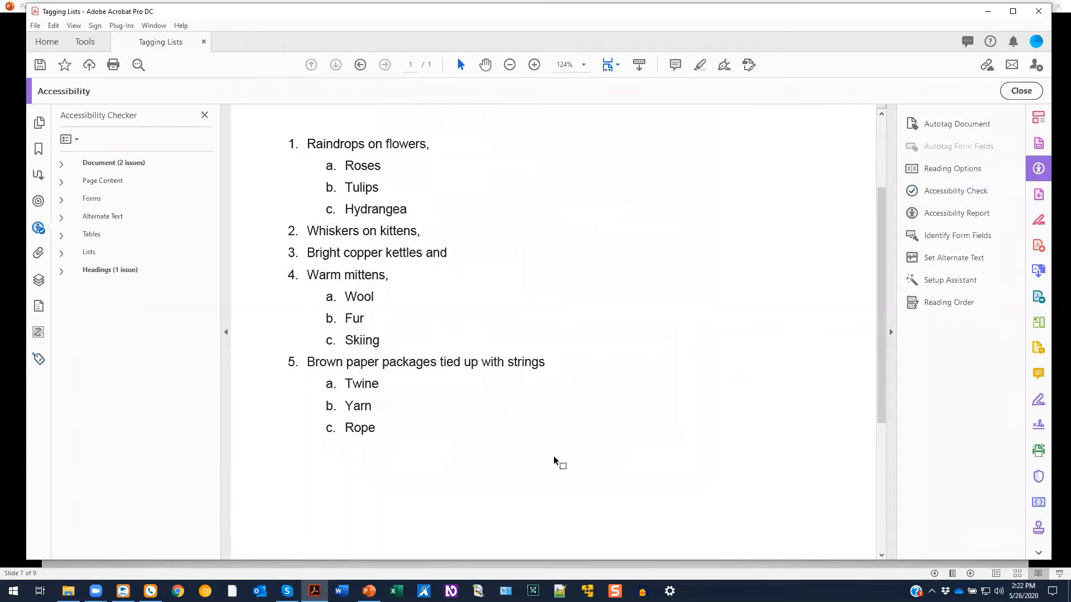
Review the checker's Document, Headings and Lists results, and locate the element behind the Appropriate nesting failure
{"action": "left_click", "coordinate": [61, 167]}
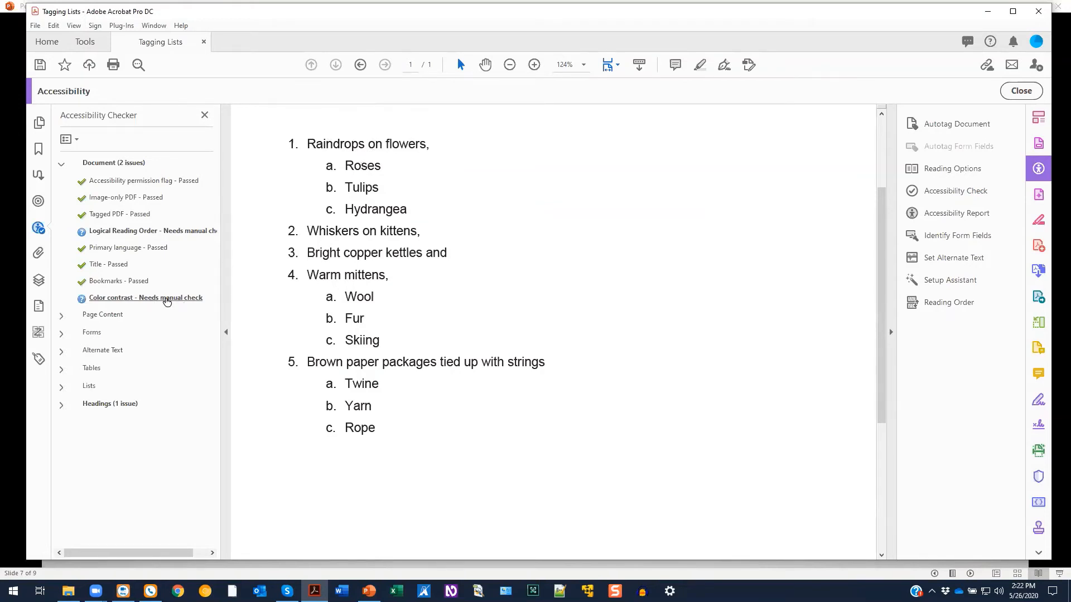
{"action": "left_click", "coordinate": [62, 165]}
{"action": "left_click", "coordinate": [62, 273]}
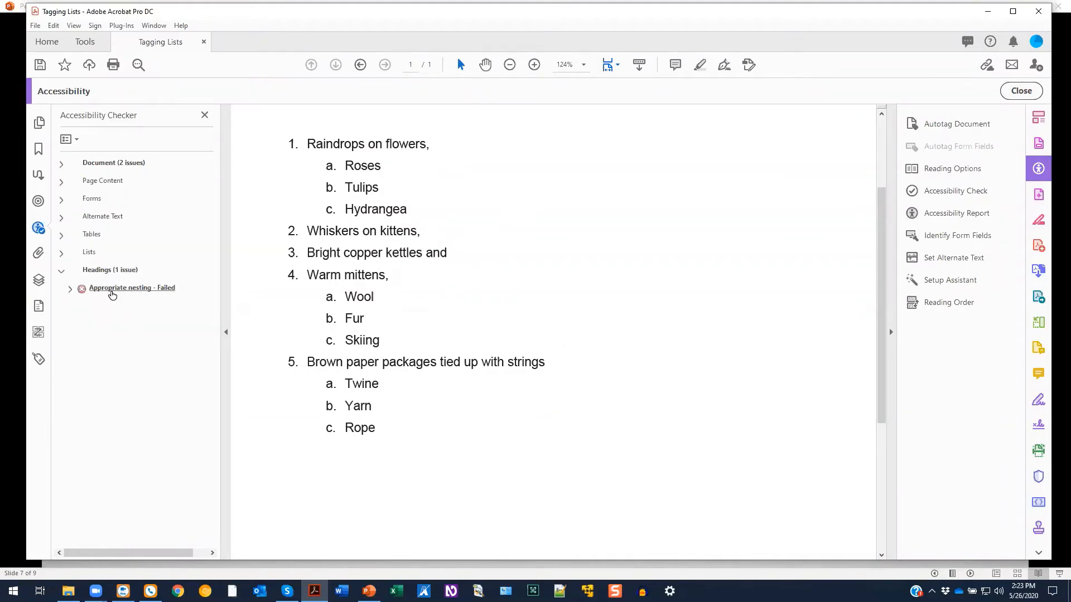
{"action": "left_click", "coordinate": [70, 289]}
{"action": "left_click", "coordinate": [119, 307]}
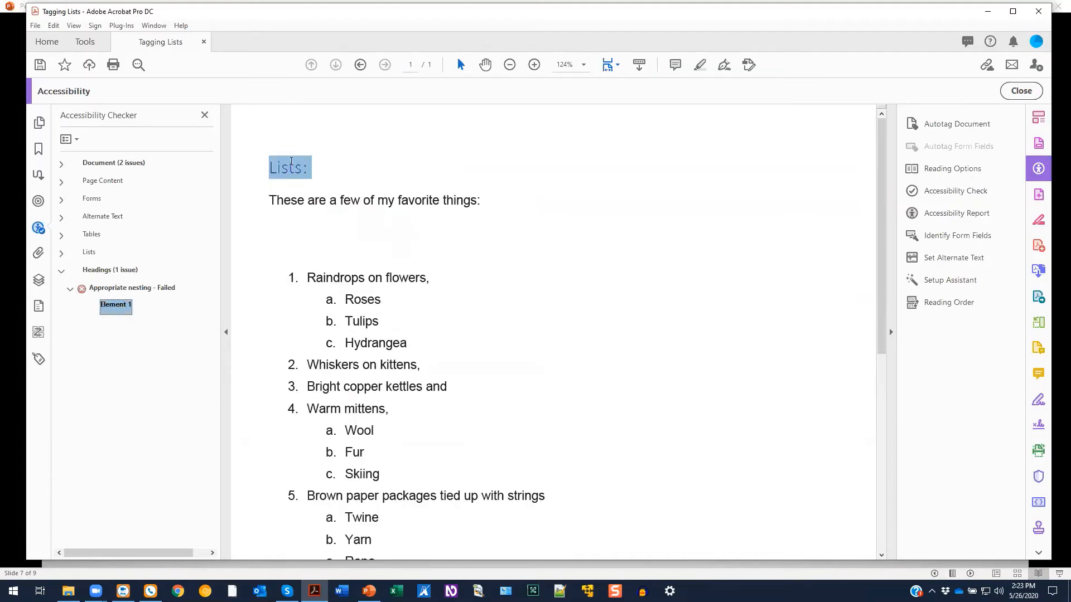
{"action": "left_click", "coordinate": [260, 170]}
{"action": "left_click", "coordinate": [62, 253]}
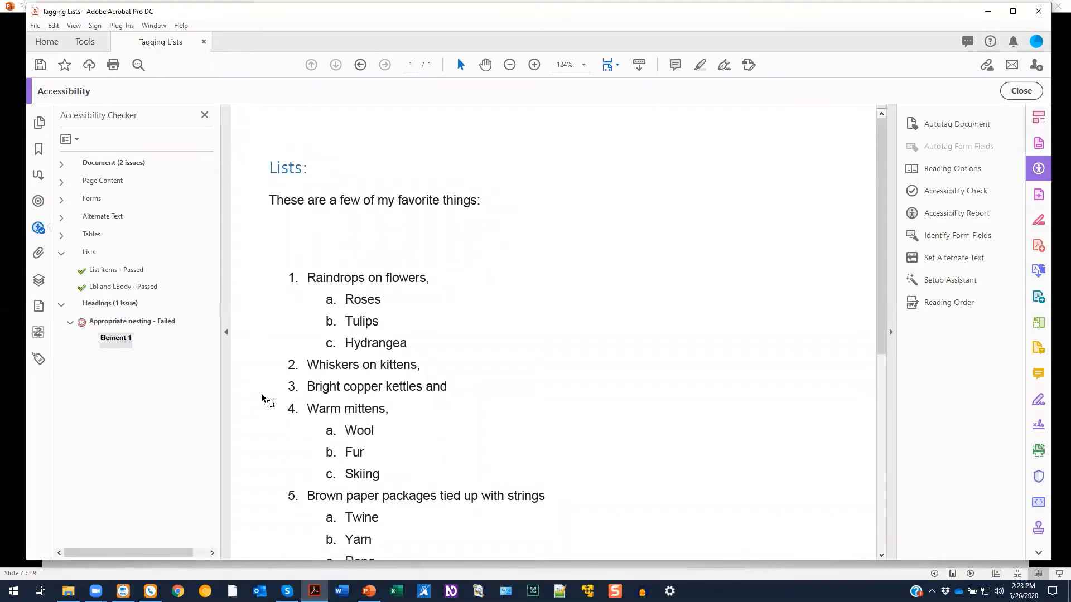
Return to the tag tree, expand the first L tag and check which list items it covers on the page
{"action": "left_click", "coordinate": [40, 358]}
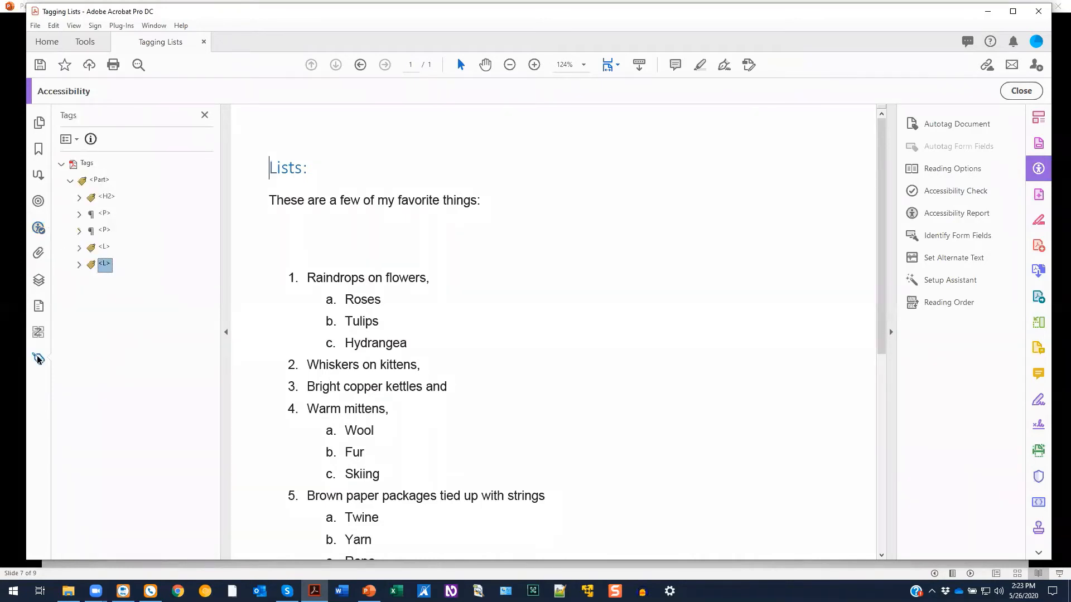
{"action": "left_click", "coordinate": [79, 248]}
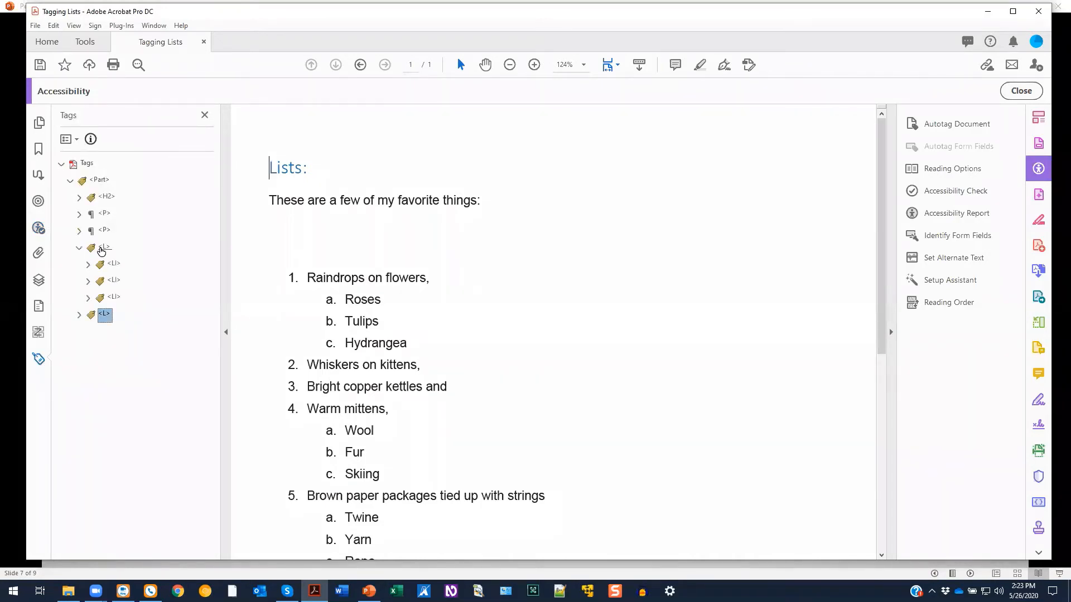
{"action": "left_click", "coordinate": [102, 249]}
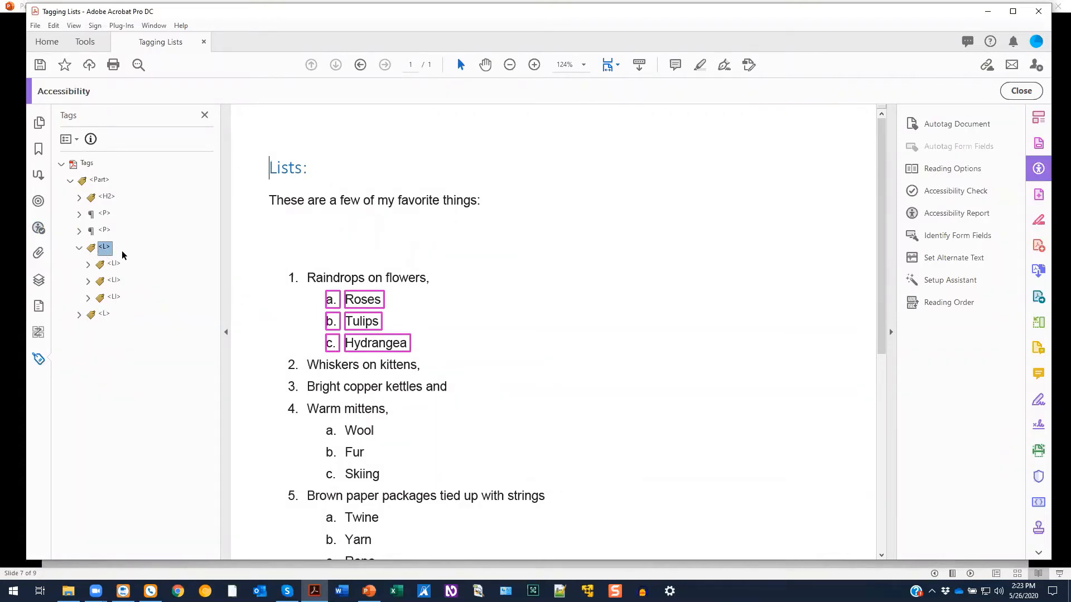
{"action": "scroll", "coordinate": [260, 294], "scroll_direction": "down", "scroll_amount": 3}
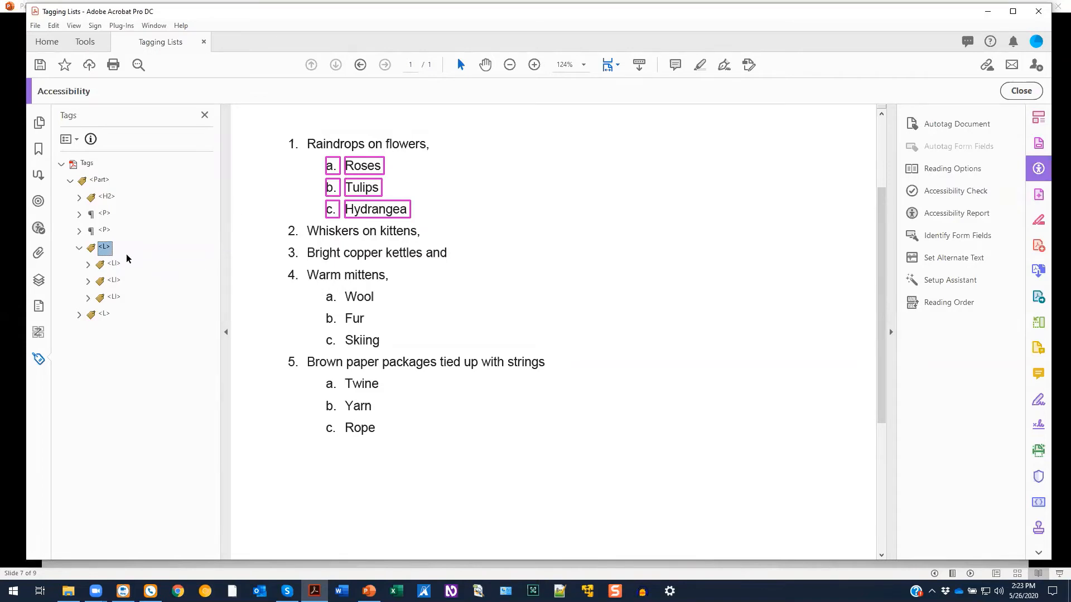
Examine the Lbl and LBody tags in each LI of the first L tag, and collapse that list
{"action": "left_click", "coordinate": [88, 265]}
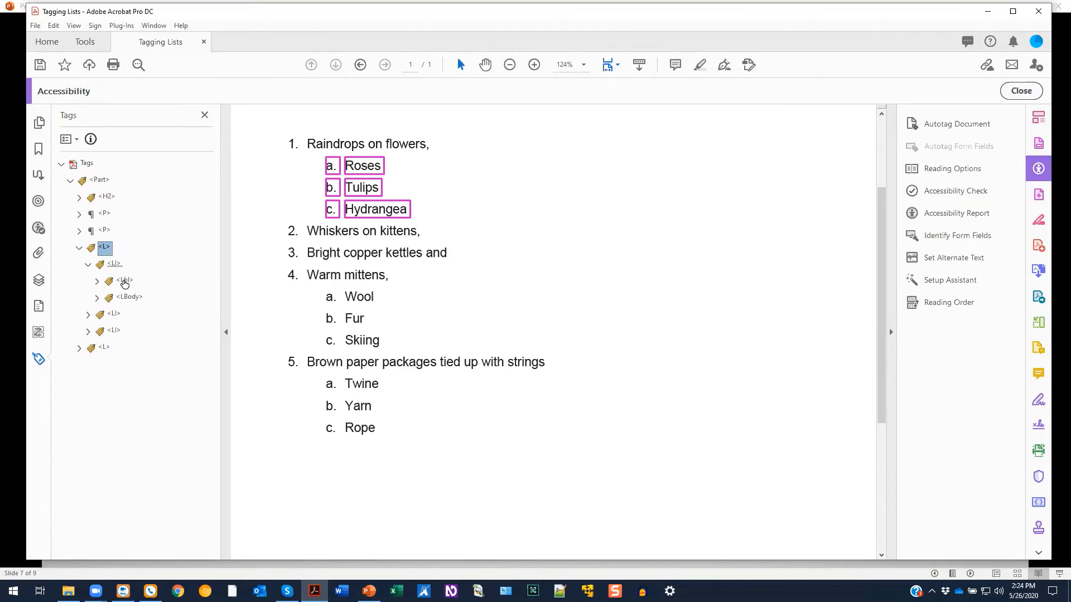
{"action": "left_click", "coordinate": [124, 282]}
{"action": "left_click", "coordinate": [129, 297]}
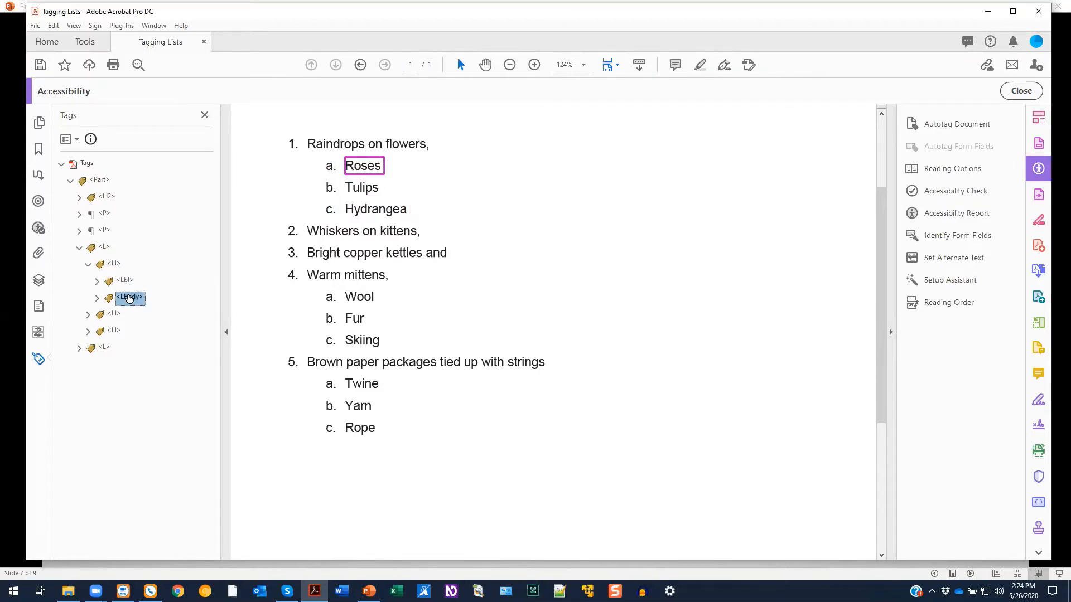
{"action": "left_click", "coordinate": [88, 314]}
{"action": "left_click", "coordinate": [126, 331]}
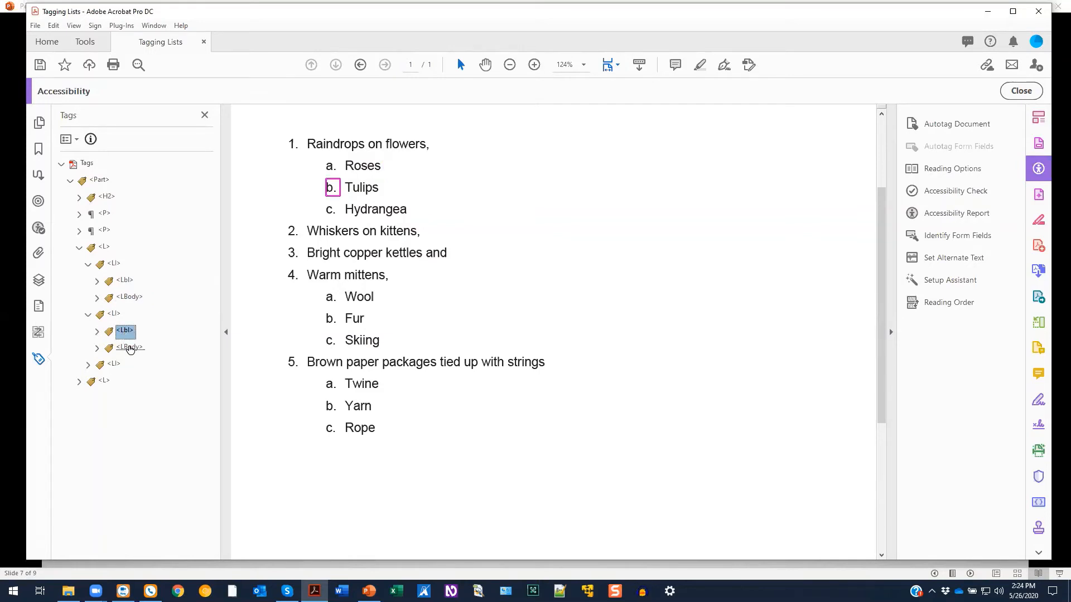
{"action": "left_click", "coordinate": [130, 349]}
{"action": "left_click", "coordinate": [88, 365]}
{"action": "left_click", "coordinate": [126, 382]}
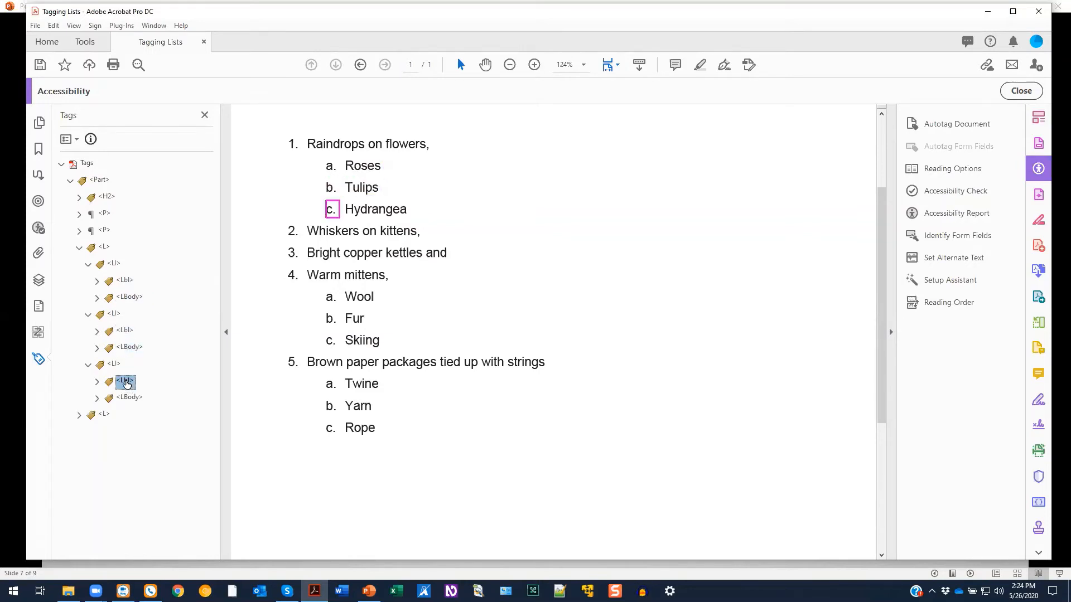
{"action": "left_click", "coordinate": [127, 398]}
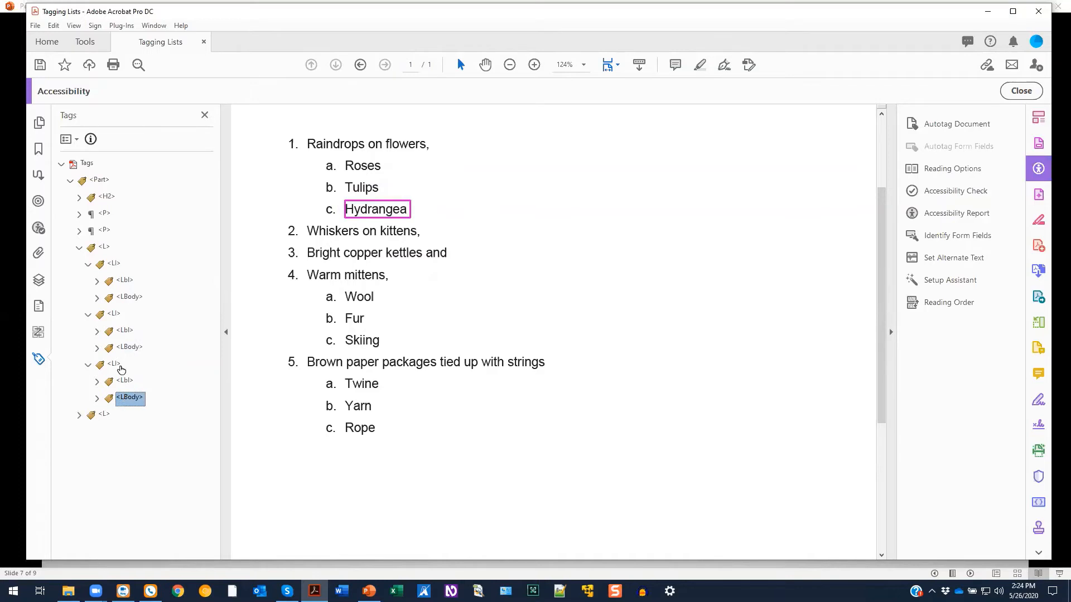
{"action": "left_click", "coordinate": [79, 248]}
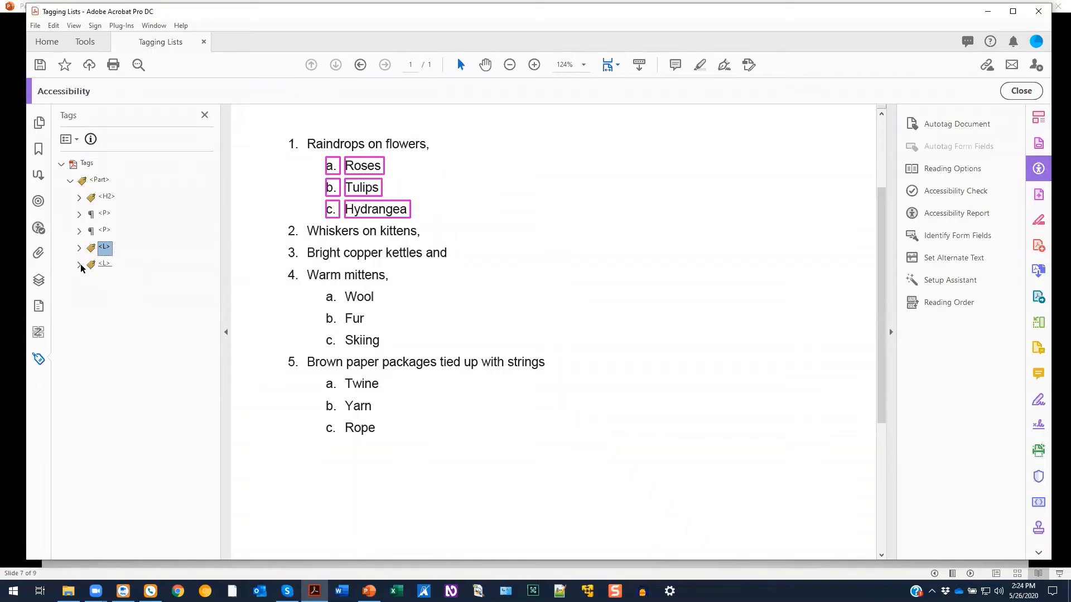
Expand the second L tag and check which content each of its child LI and L tags covers
{"action": "left_click", "coordinate": [104, 264]}
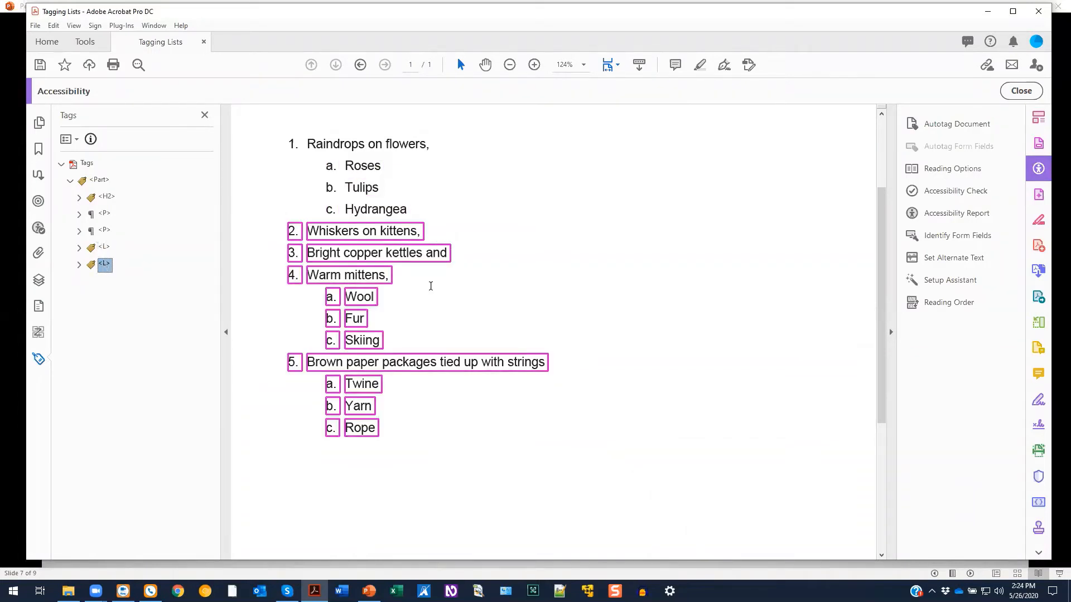
{"action": "left_click", "coordinate": [79, 266]}
{"action": "left_click", "coordinate": [112, 281]}
{"action": "left_click", "coordinate": [113, 297]}
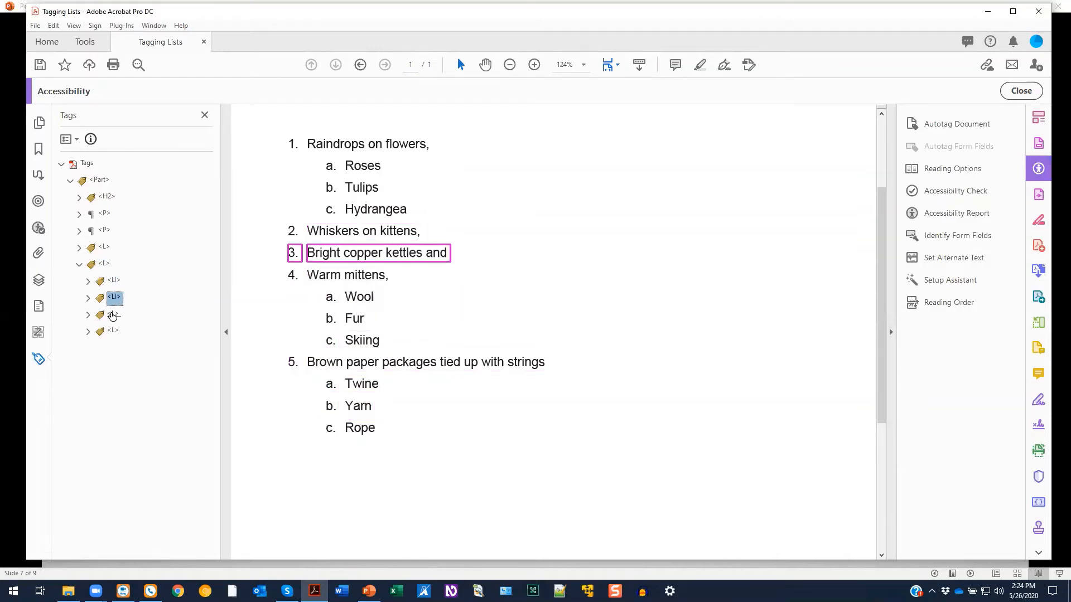
{"action": "left_click", "coordinate": [113, 315]}
{"action": "left_click", "coordinate": [113, 333]}
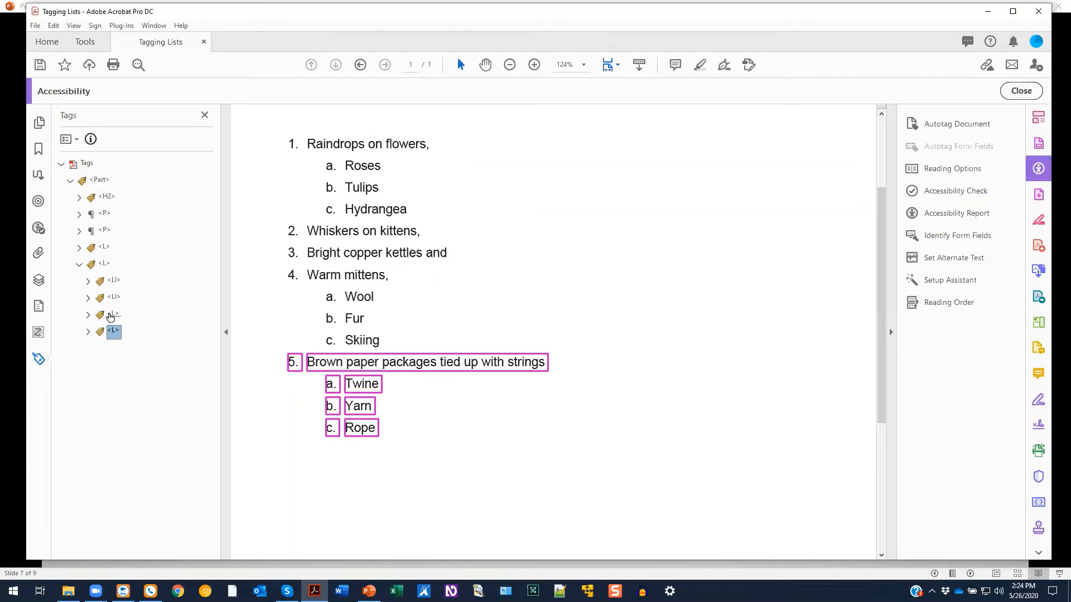
Inspect the label and body tags of the LI entries for items 2 and 3, collapsing each entry
{"action": "left_click", "coordinate": [110, 281]}
{"action": "left_click", "coordinate": [88, 282]}
{"action": "left_click", "coordinate": [123, 297]}
{"action": "left_click", "coordinate": [129, 314]}
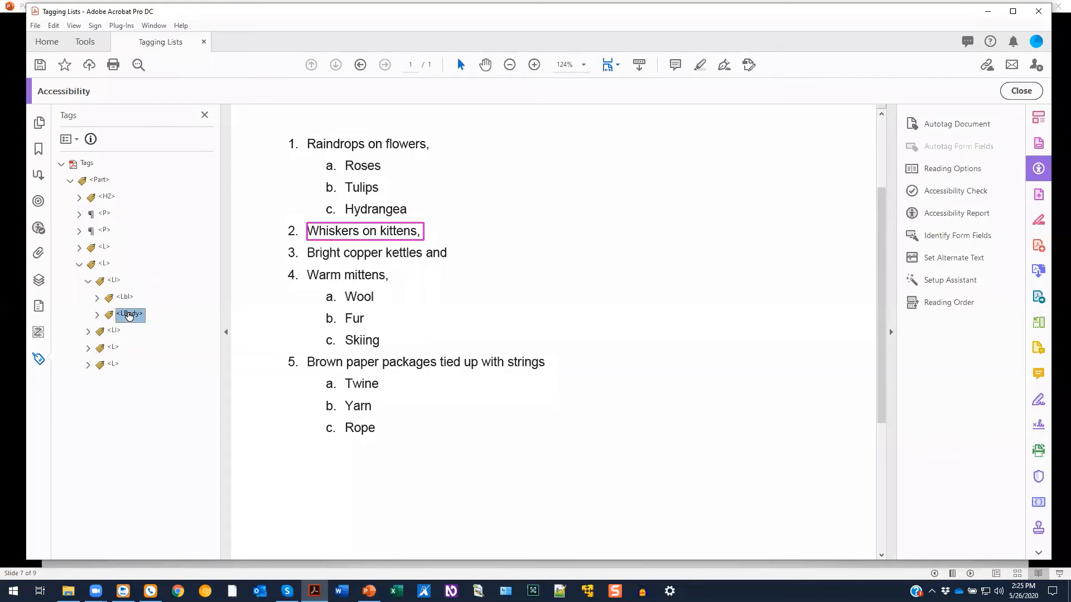
{"action": "left_click", "coordinate": [88, 281]}
{"action": "left_click", "coordinate": [88, 298]}
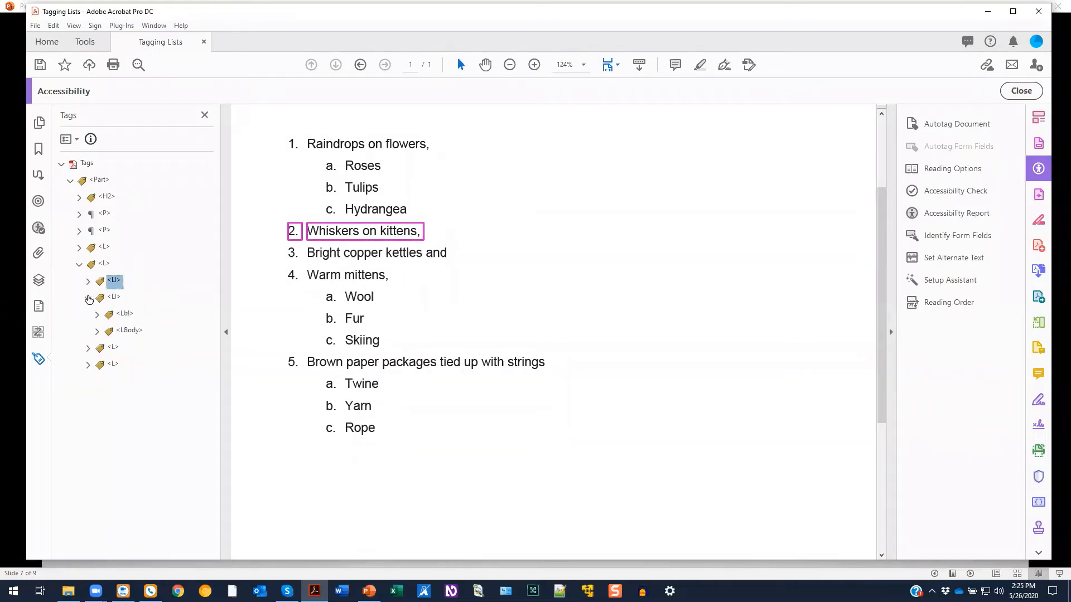
{"action": "left_click", "coordinate": [129, 332]}
{"action": "left_click", "coordinate": [88, 298]}
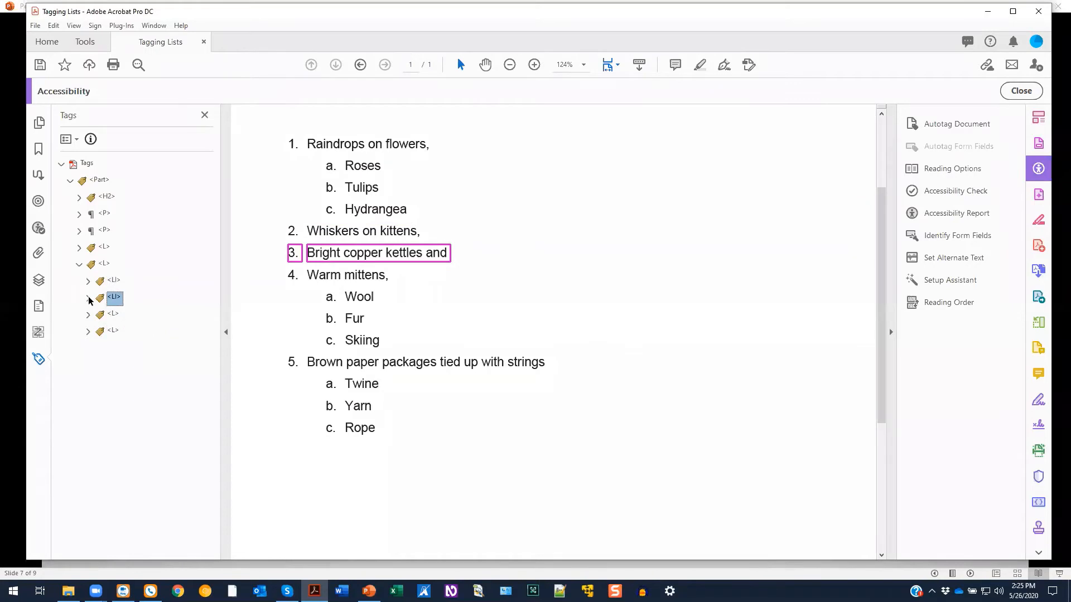
Examine how the nested L tag for item 4, "Warm mittens", separates its LI from its sublist
{"action": "left_click", "coordinate": [113, 315]}
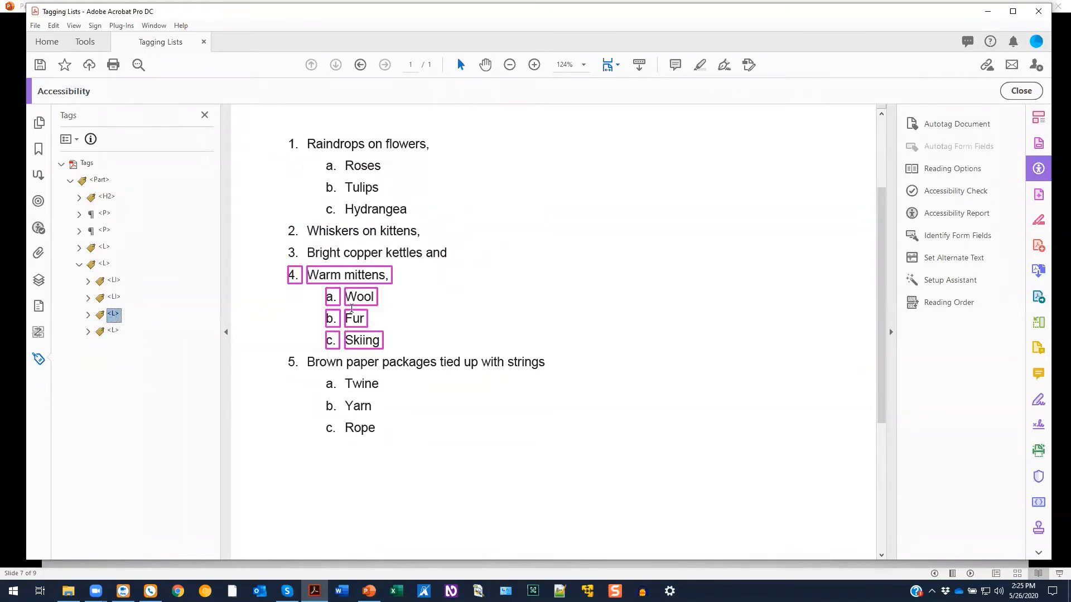
{"action": "left_click", "coordinate": [88, 316]}
{"action": "left_click", "coordinate": [123, 332]}
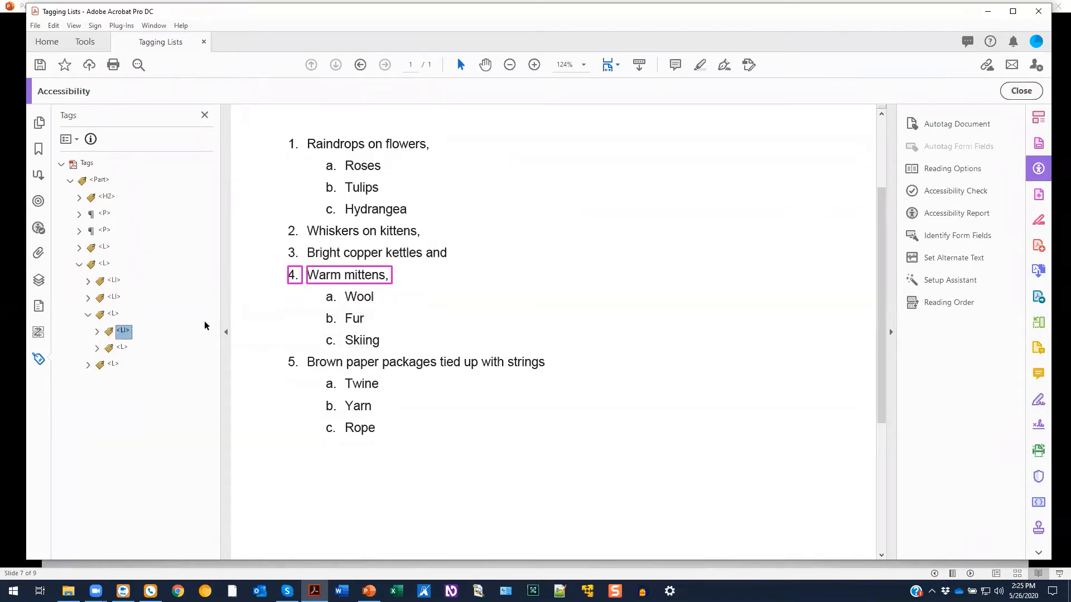
{"action": "left_click", "coordinate": [123, 349]}
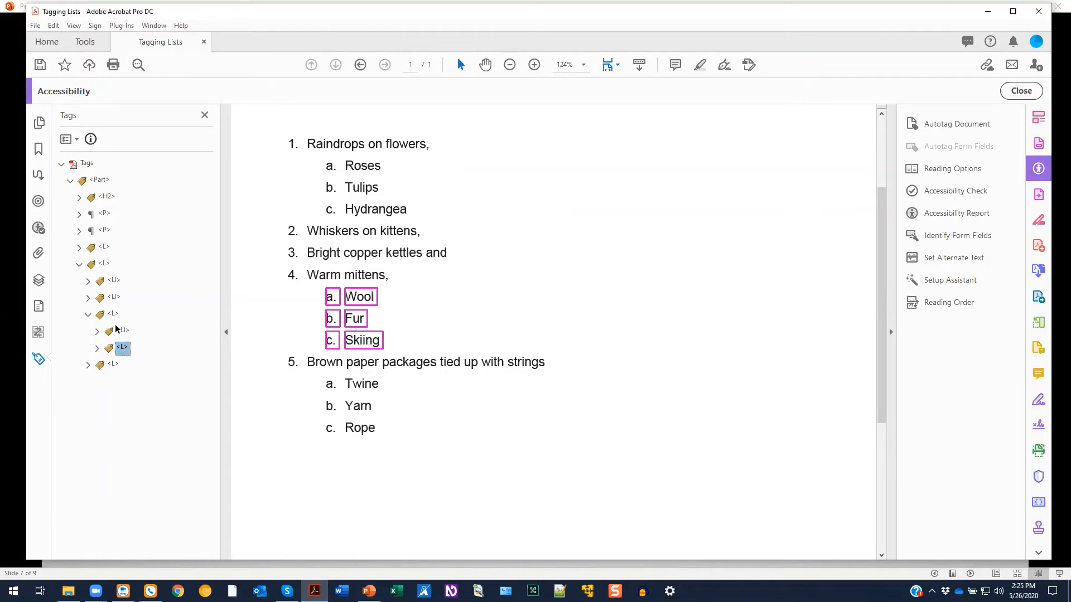
Examine the nested L tag for item 5, "Brown paper packages", including each LI of its Twine, Yarn and Rope sublist
{"action": "left_click", "coordinate": [88, 366]}
{"action": "left_click", "coordinate": [113, 364]}
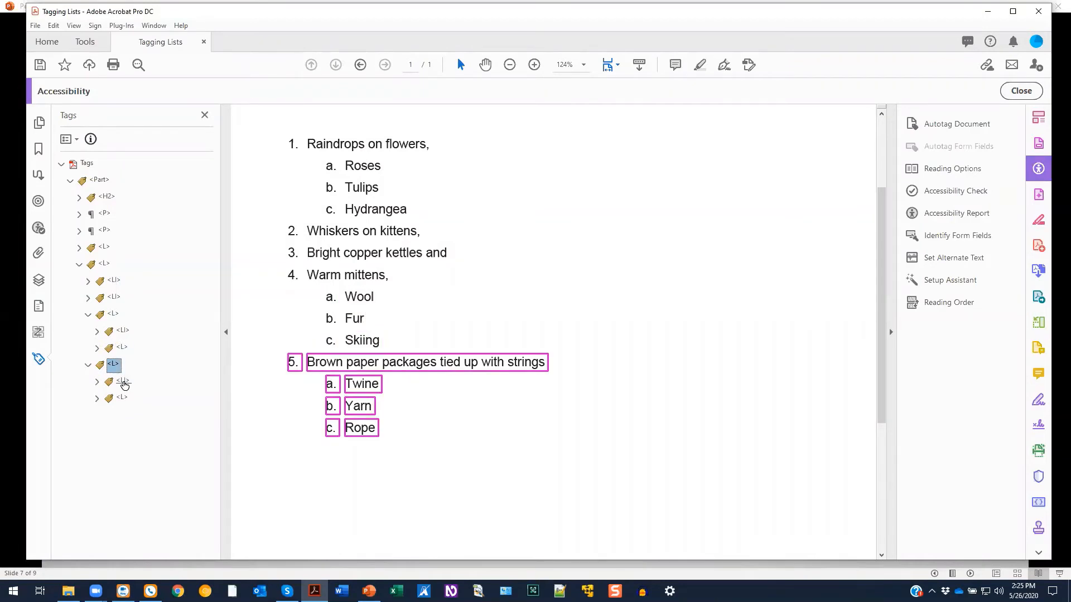
{"action": "left_click", "coordinate": [123, 383]}
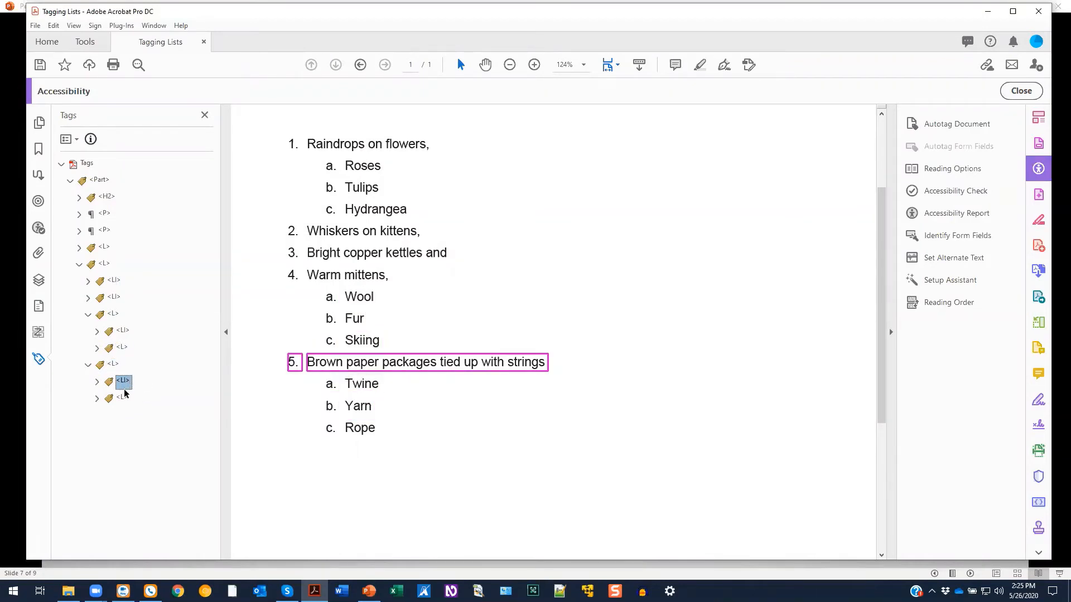
{"action": "left_click", "coordinate": [97, 398]}
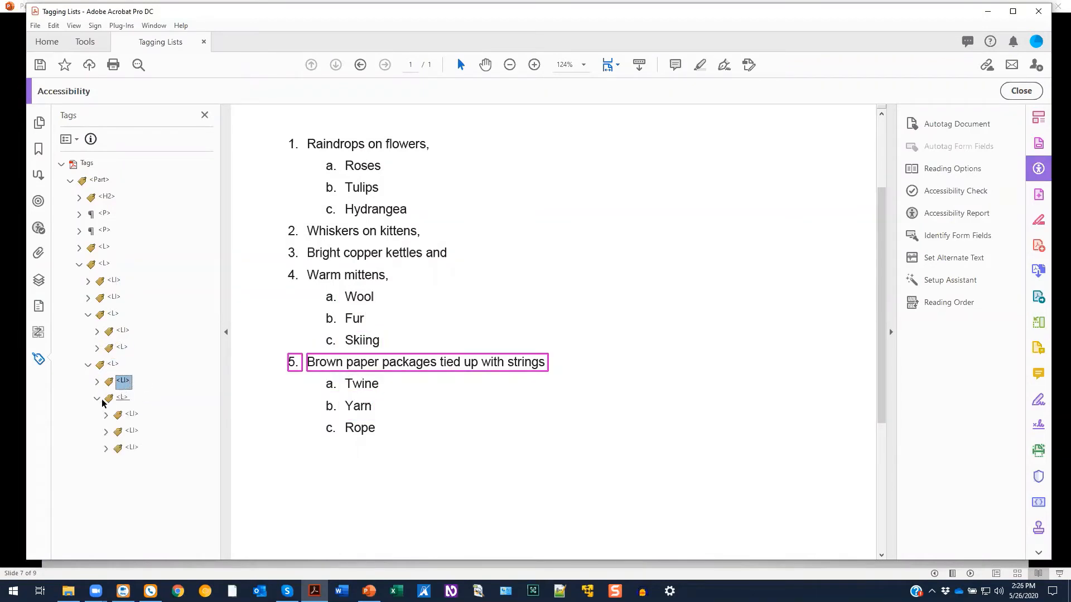
{"action": "left_click", "coordinate": [131, 414]}
{"action": "left_click", "coordinate": [131, 432]}
{"action": "left_click", "coordinate": [132, 448]}
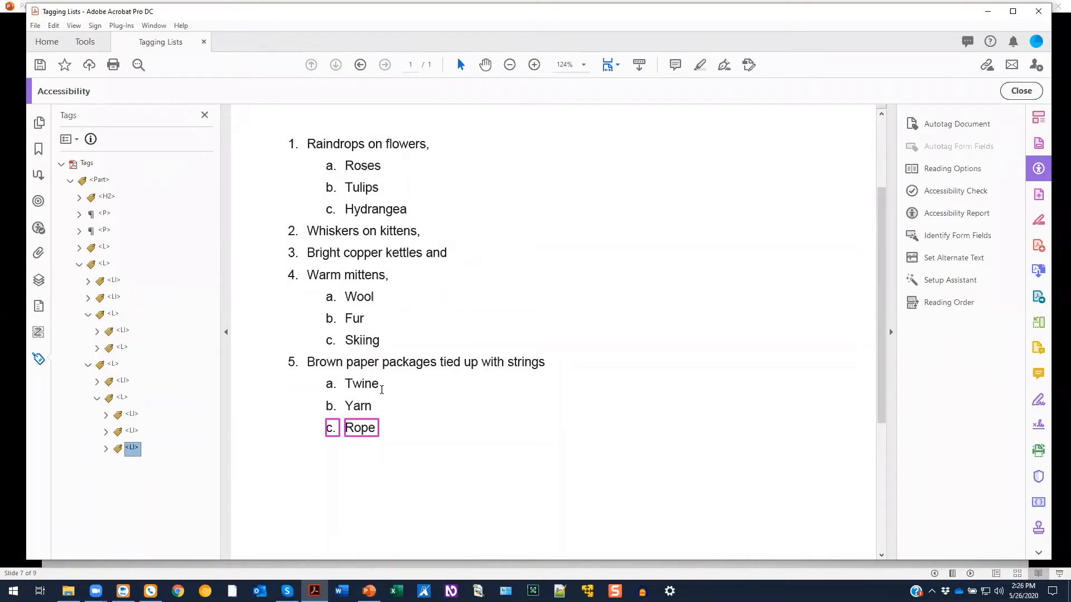
Save the Tagging Lists PDF and open it in the CommonLook PDF editor
{"action": "left_click", "coordinate": [39, 65]}
{"action": "left_click", "coordinate": [124, 26]}
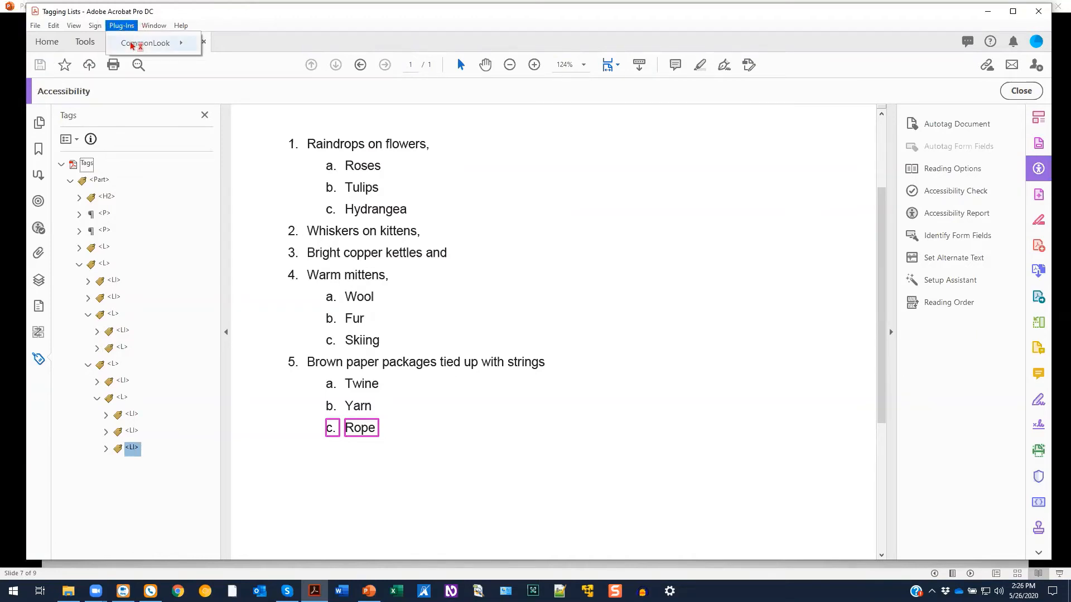
{"action": "mouse_move", "coordinate": [141, 43]}
{"action": "left_click", "coordinate": [260, 44]}
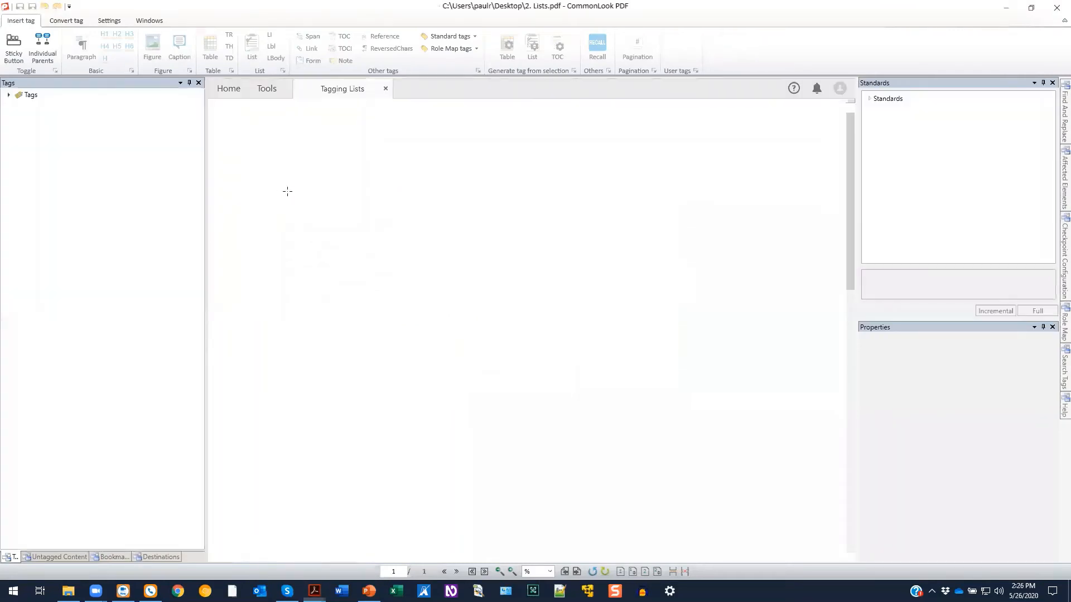
Remove the Part container from the tag tree, keeping its H2, P and L tags directly under the Tags root
{"action": "left_click", "coordinate": [8, 94]}
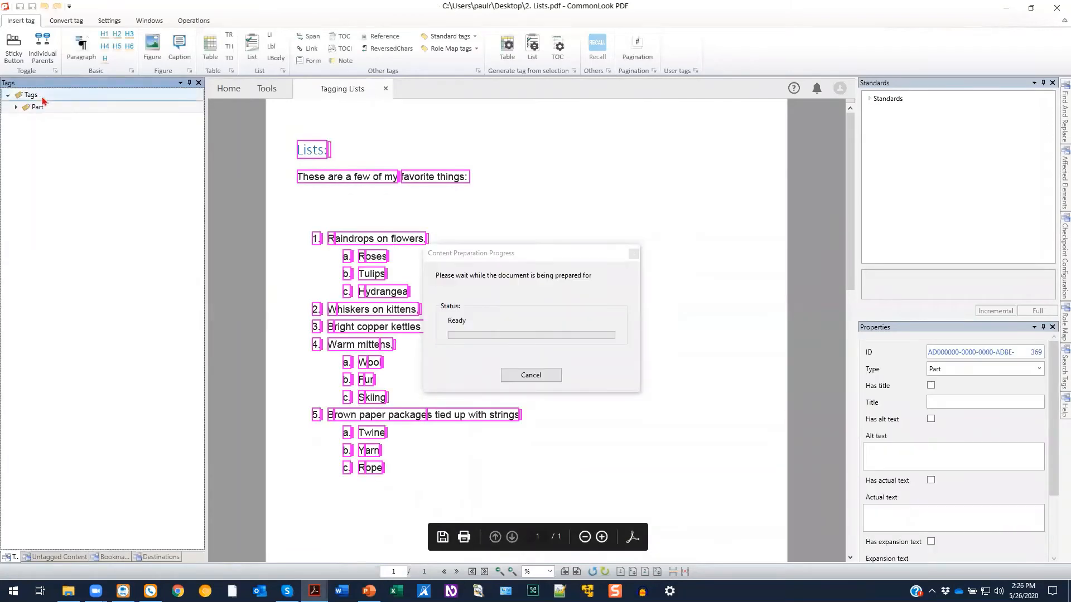
{"action": "left_click", "coordinate": [40, 96]}
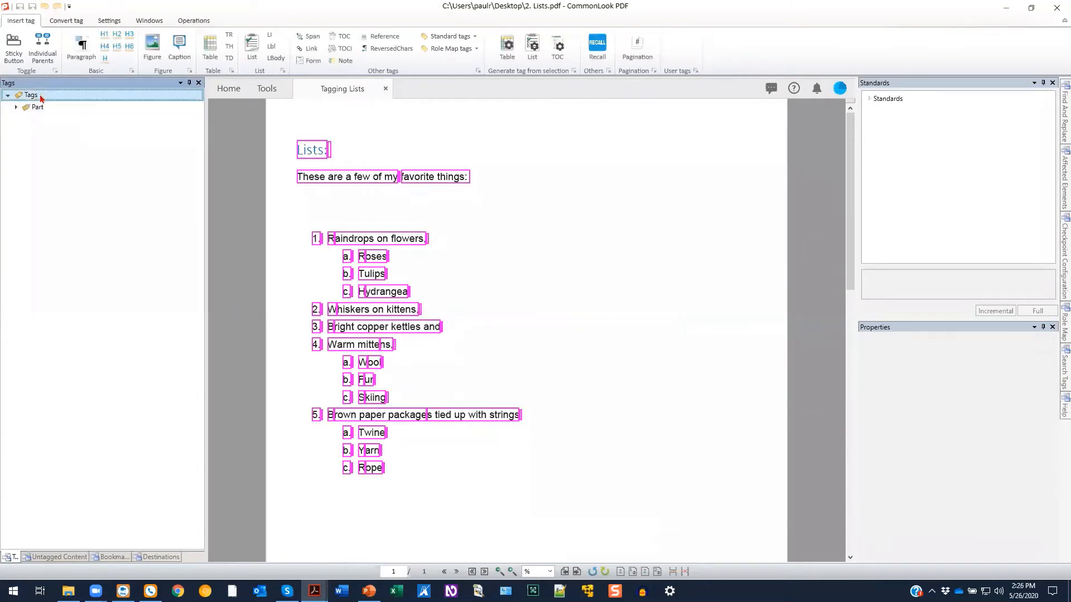
{"action": "right_click", "coordinate": [41, 96]}
{"action": "left_click", "coordinate": [79, 225]}
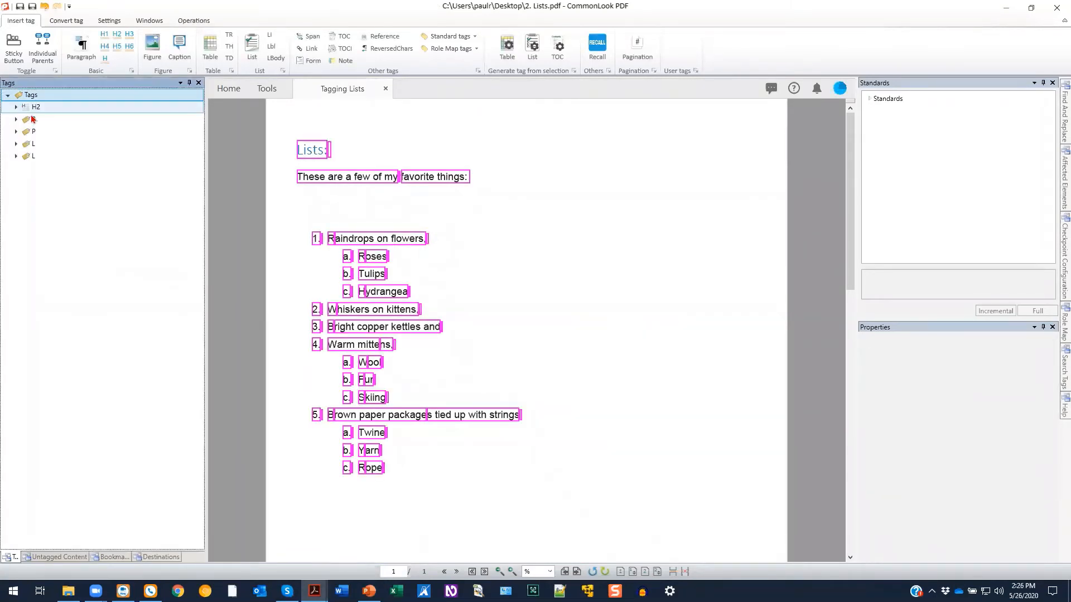
Change the "Lists:" heading tag to H1 and select the P tag below it
{"action": "left_click", "coordinate": [39, 108]}
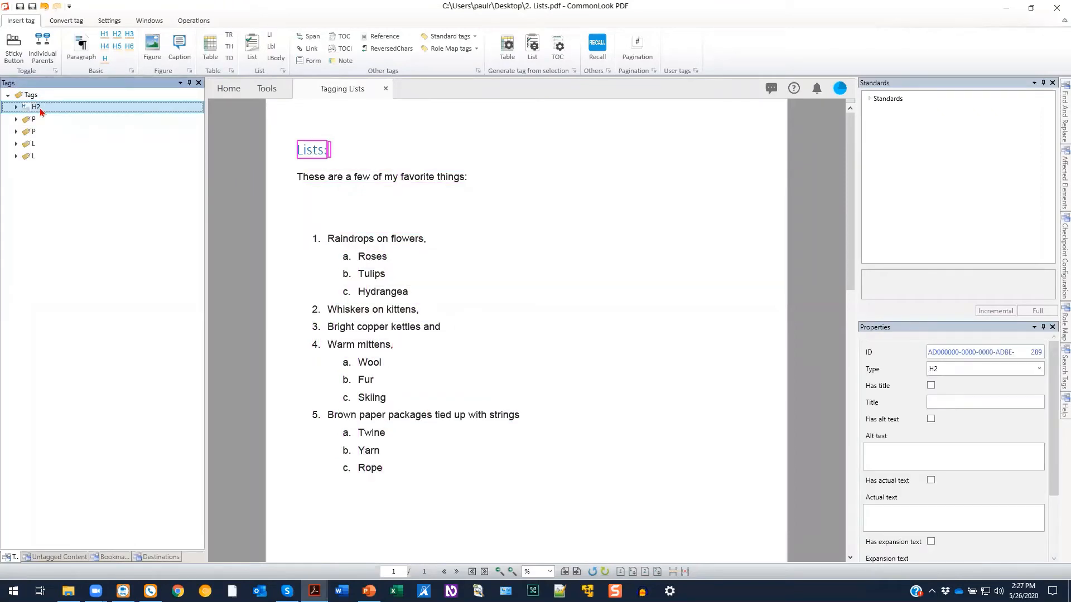
{"action": "key", "text": "1"}
{"action": "key", "text": "Left"}
{"action": "left_click", "coordinate": [39, 120]}
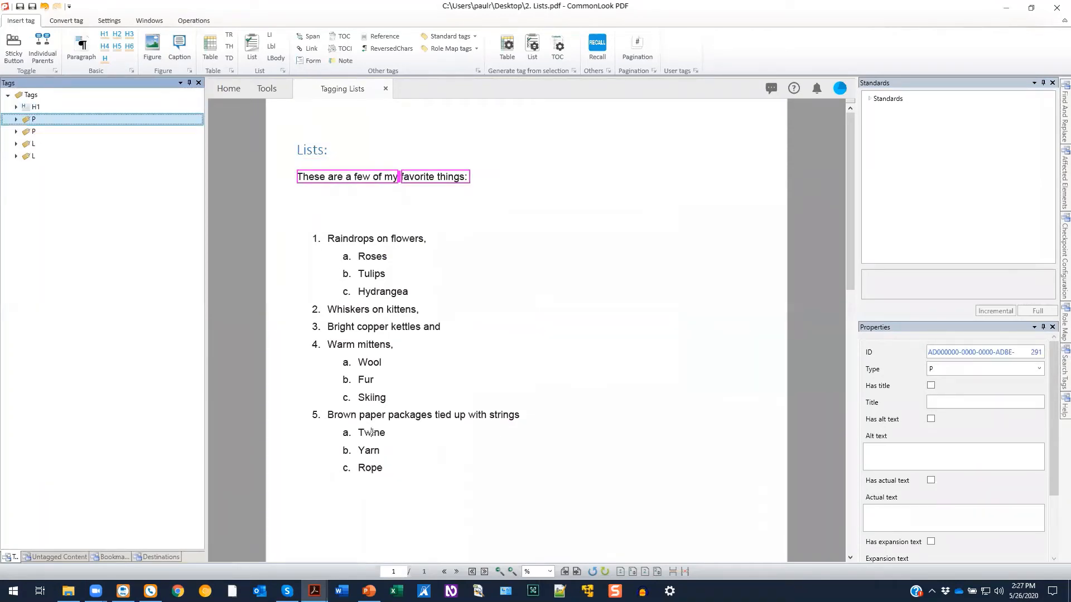
Generate a new L tag from all list content, items 1 to 5 with their sublists, and delete the emptied old L tags
{"action": "left_click_drag", "start_coordinate": [300, 221], "coordinate": [549, 502]}
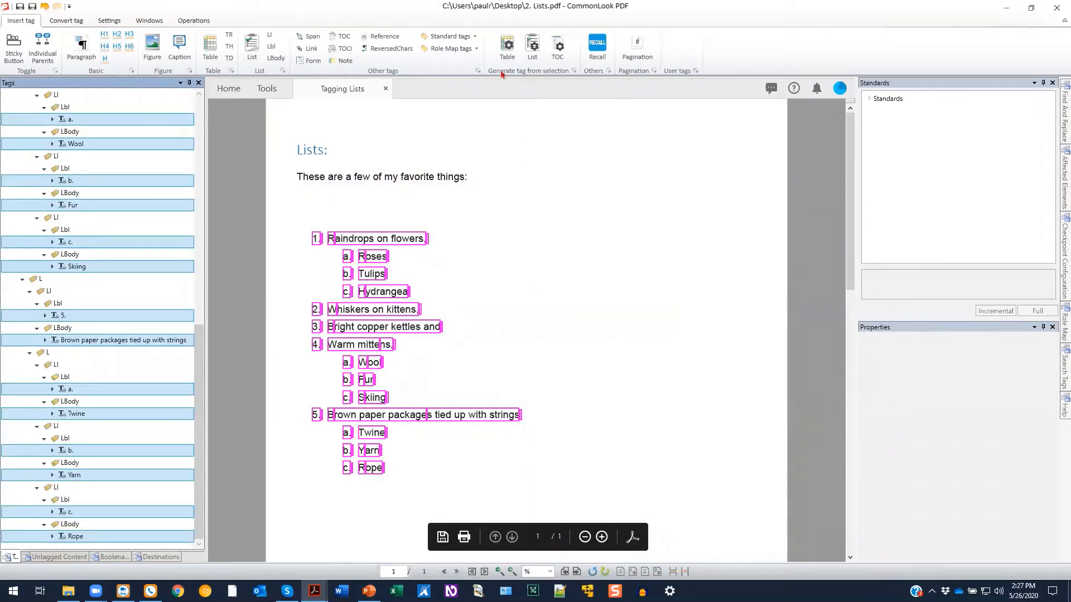
{"action": "left_click", "coordinate": [536, 54]}
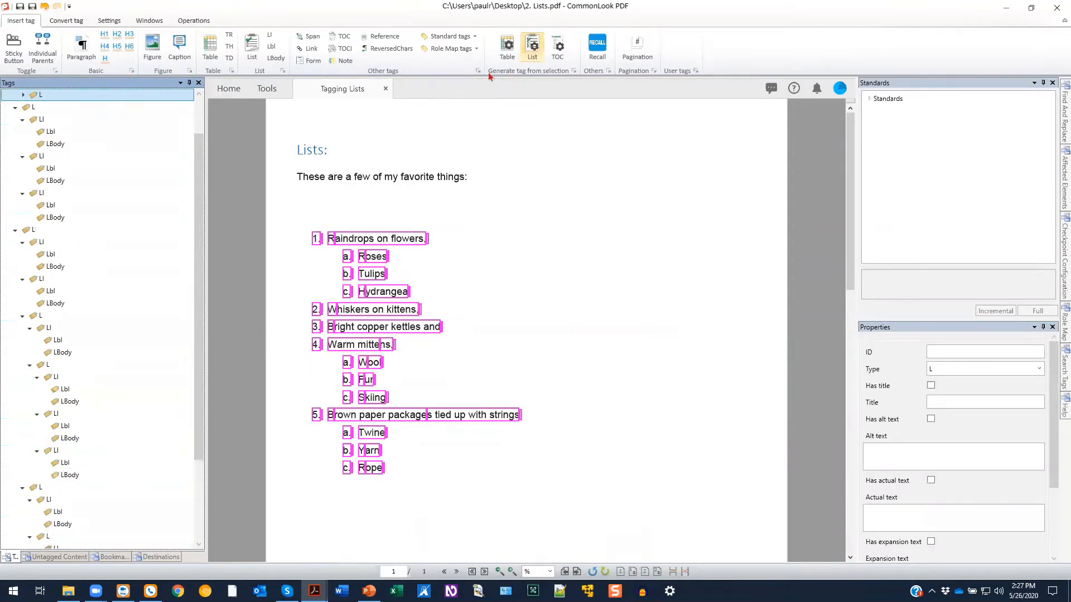
{"action": "scroll", "coordinate": [200, 157], "scroll_direction": "up", "scroll_amount": 2}
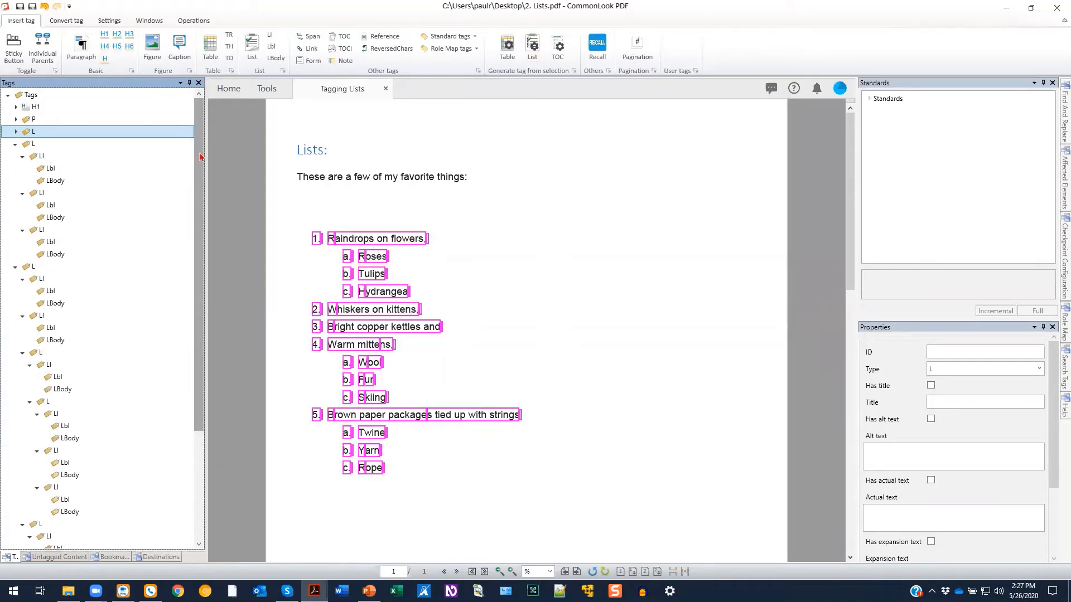
{"action": "left_click", "coordinate": [102, 134]}
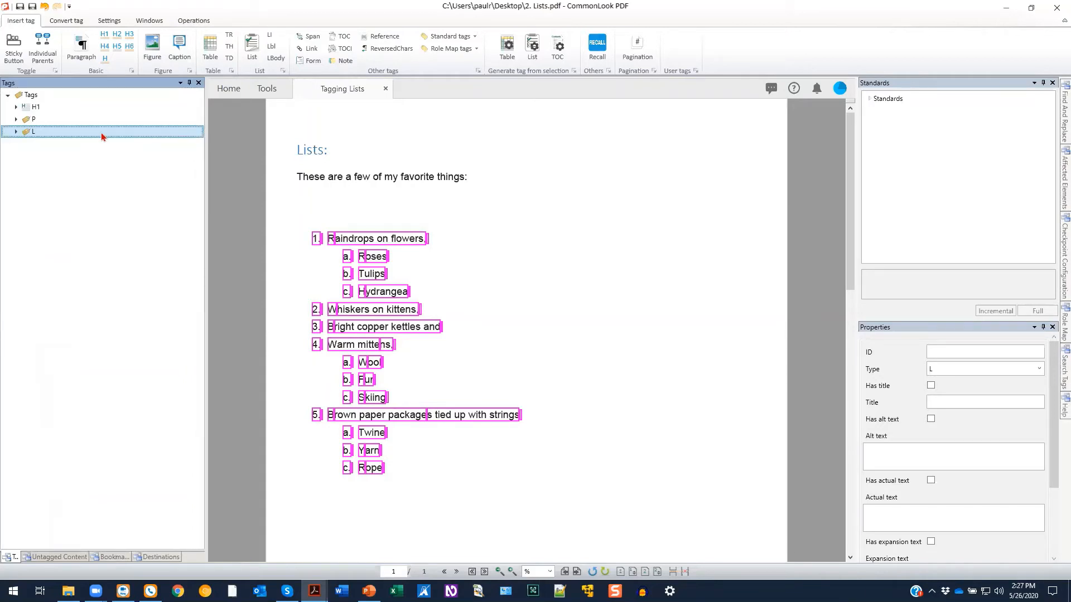
Examine the five top-level LI tags of the generated L tag and its list numbering property
{"action": "double_click", "coordinate": [53, 134]}
{"action": "left_click", "coordinate": [51, 146]}
{"action": "left_click", "coordinate": [51, 157]}
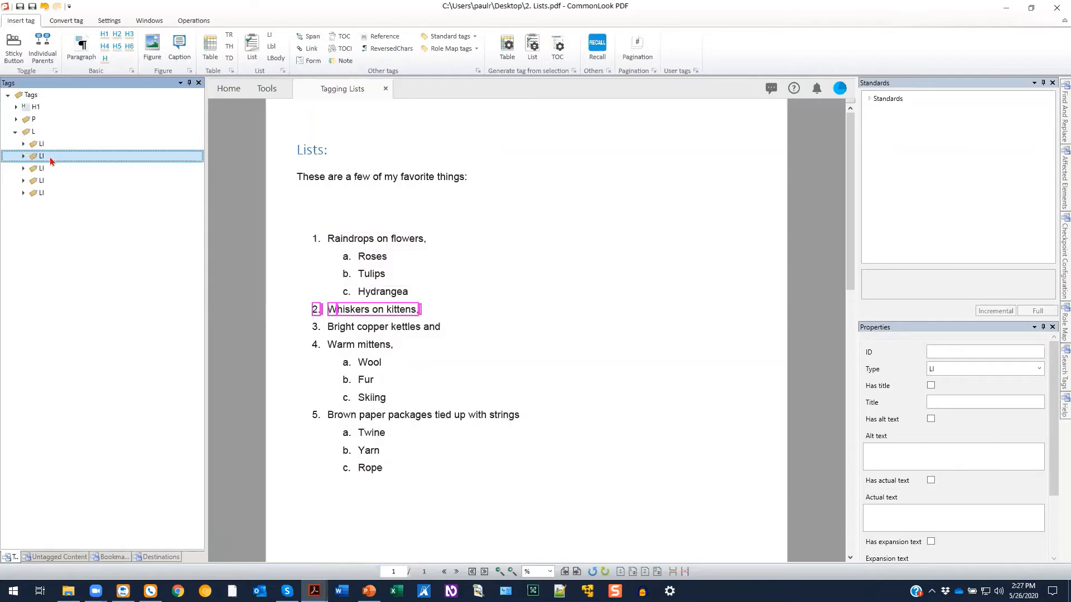
{"action": "left_click", "coordinate": [52, 169]}
{"action": "left_click", "coordinate": [52, 181]}
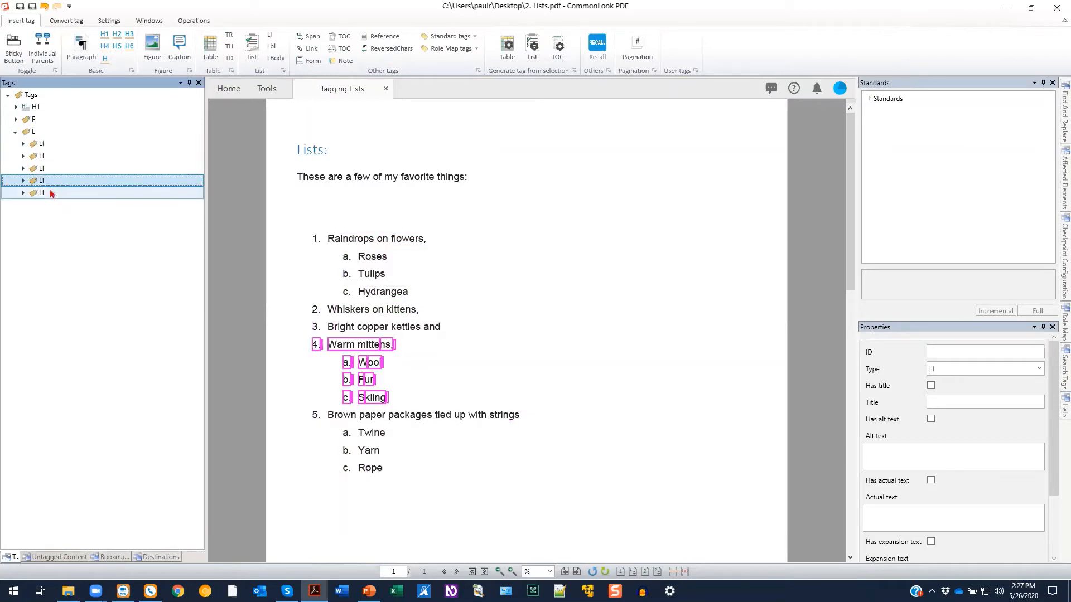
{"action": "left_click", "coordinate": [52, 193]}
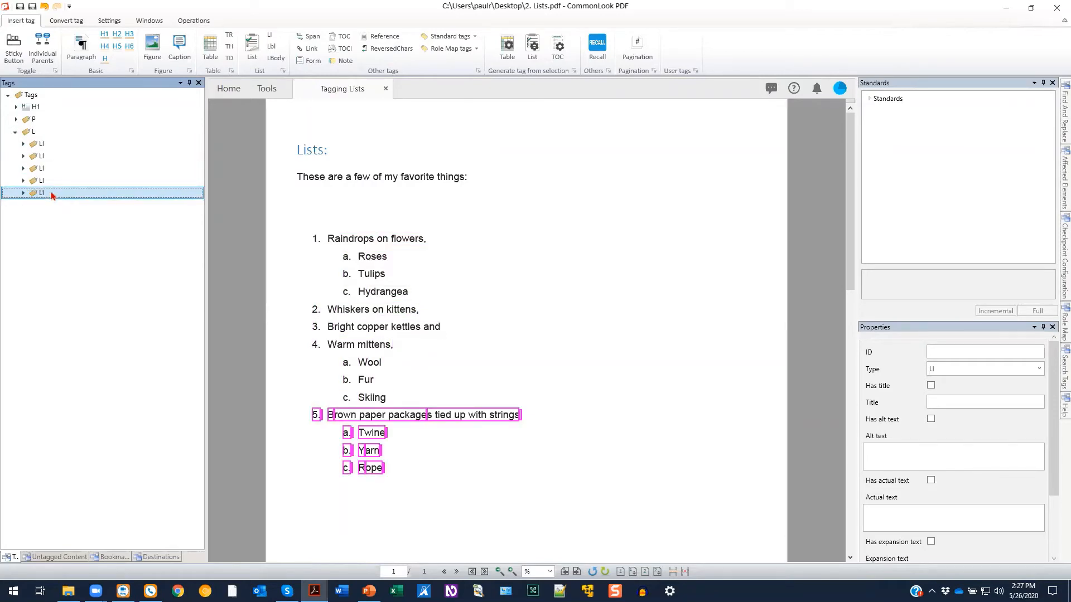
{"action": "left_click", "coordinate": [42, 132]}
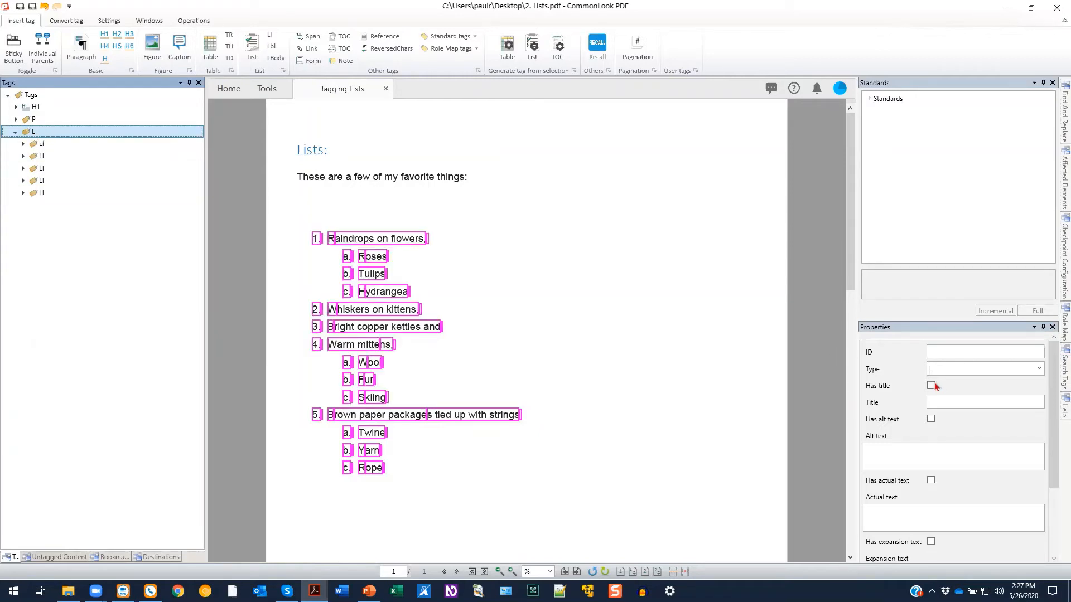
{"action": "scroll", "coordinate": [937, 438], "scroll_direction": "down", "scroll_amount": 3}
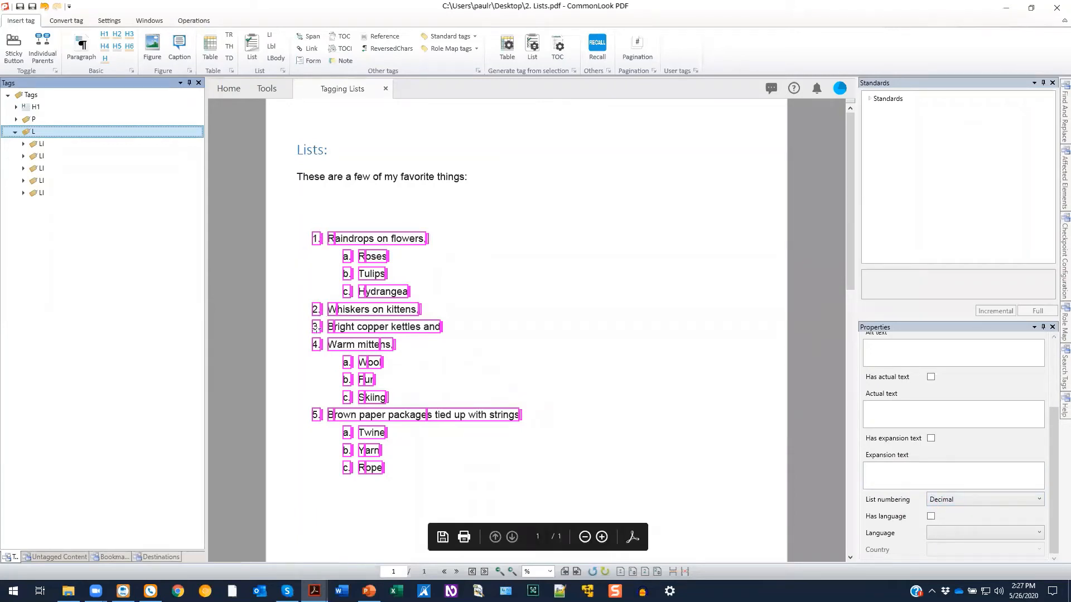
Examine the LI for item 1, "Raindrops on flowers", including its Lbl, LBody and the nested L inside the LBody
{"action": "left_click", "coordinate": [49, 143]}
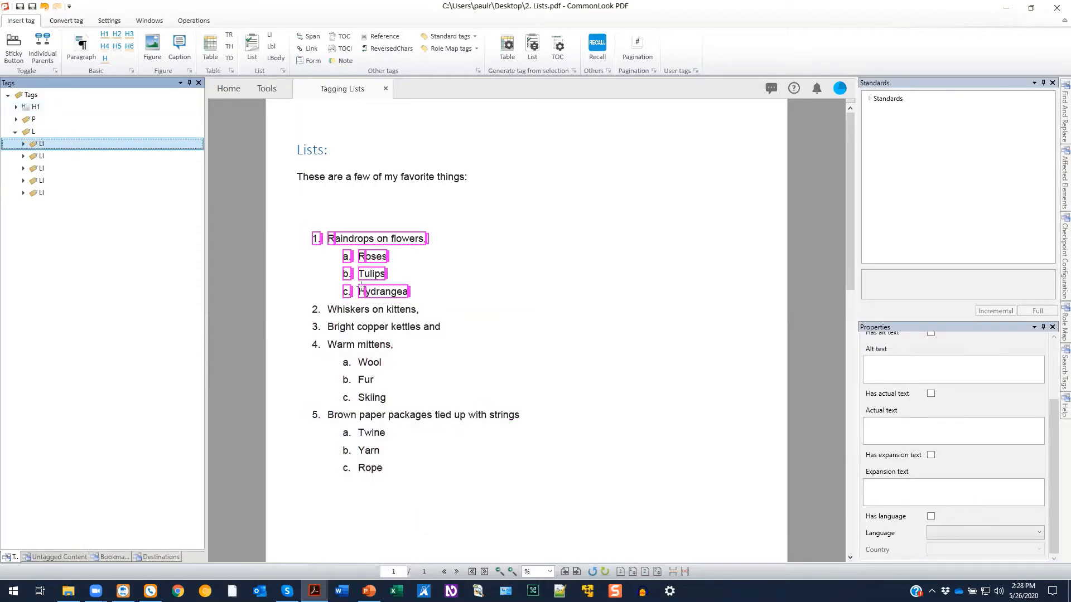
{"action": "double_click", "coordinate": [106, 148]}
{"action": "left_click", "coordinate": [55, 158]}
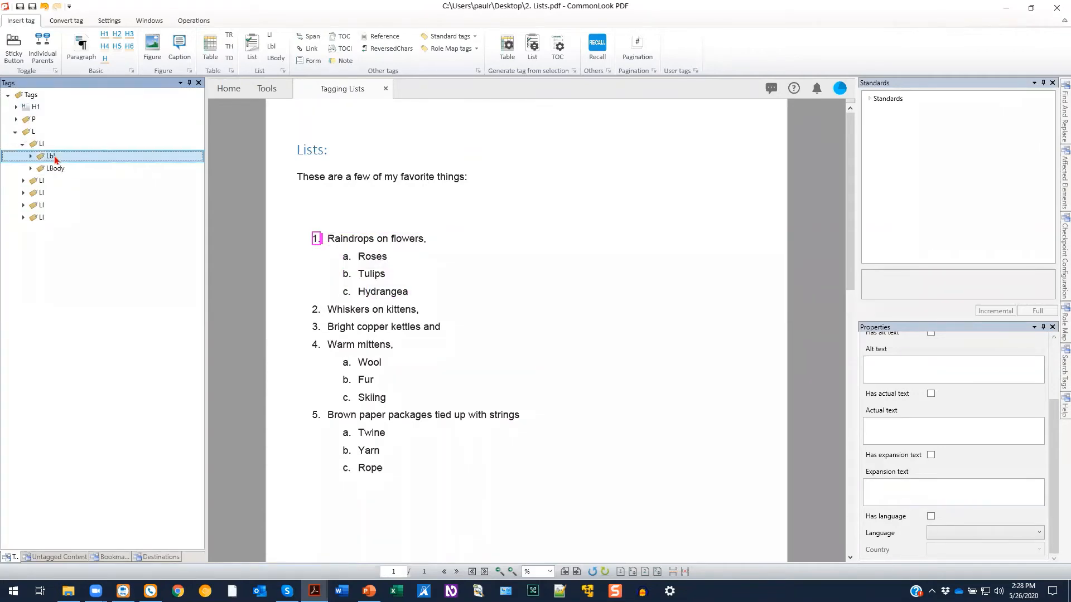
{"action": "left_click", "coordinate": [61, 170]}
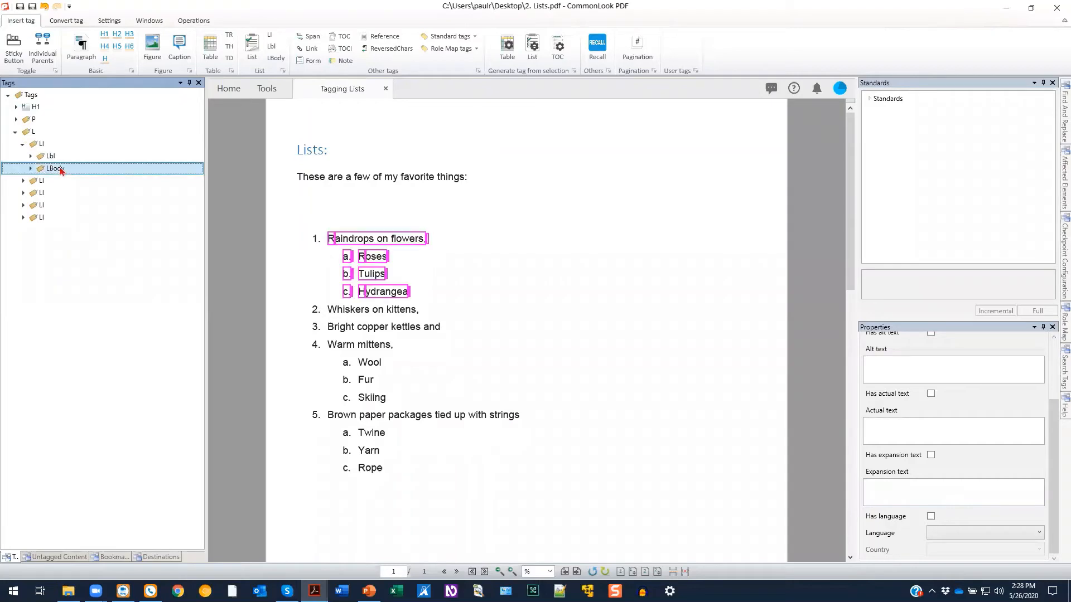
{"action": "double_click", "coordinate": [61, 170]}
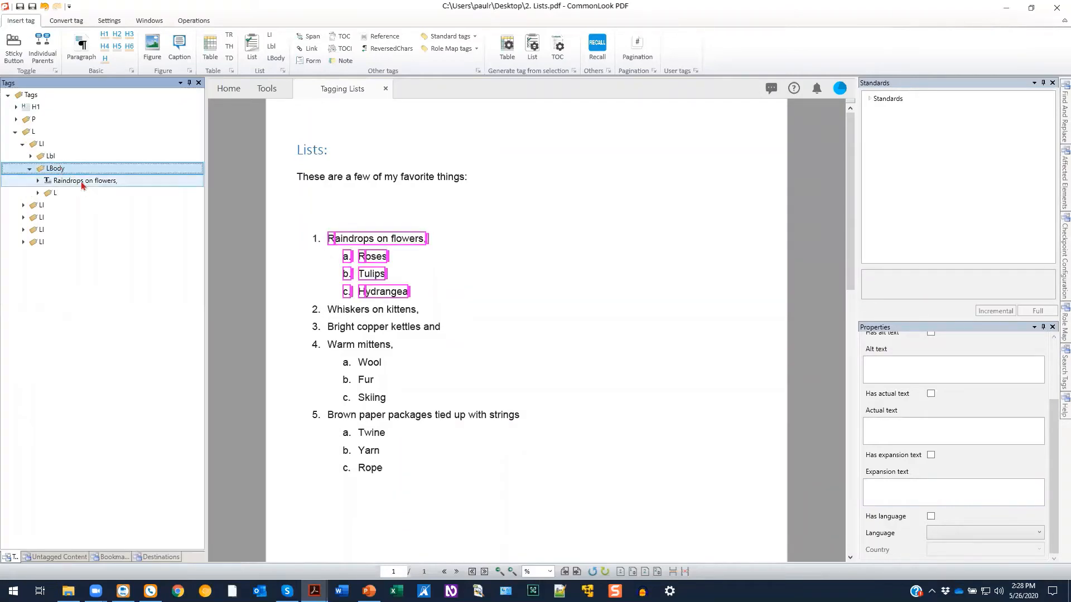
{"action": "left_click", "coordinate": [84, 182]}
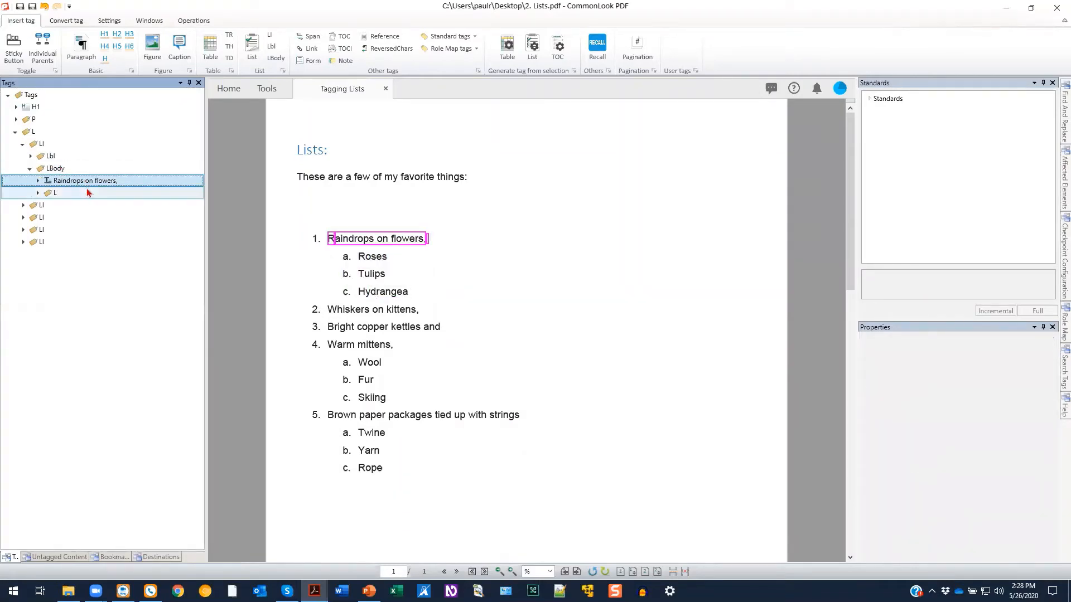
{"action": "left_click", "coordinate": [88, 194]}
{"action": "double_click", "coordinate": [88, 194]}
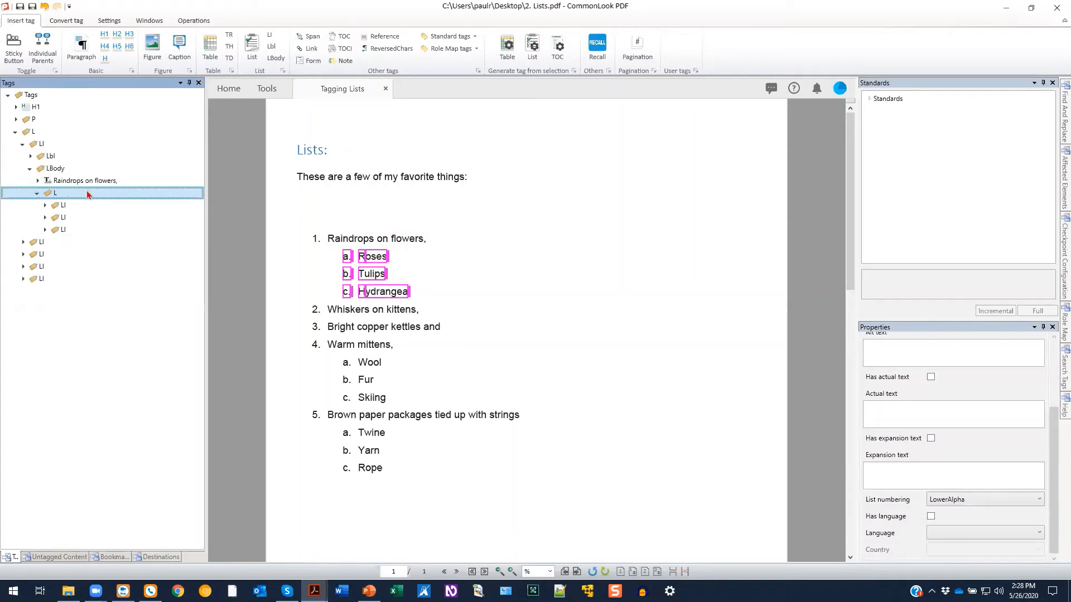
{"action": "left_click", "coordinate": [76, 204]}
{"action": "left_click", "coordinate": [76, 218]}
{"action": "left_click", "coordinate": [76, 229]}
{"action": "left_click", "coordinate": [71, 195]}
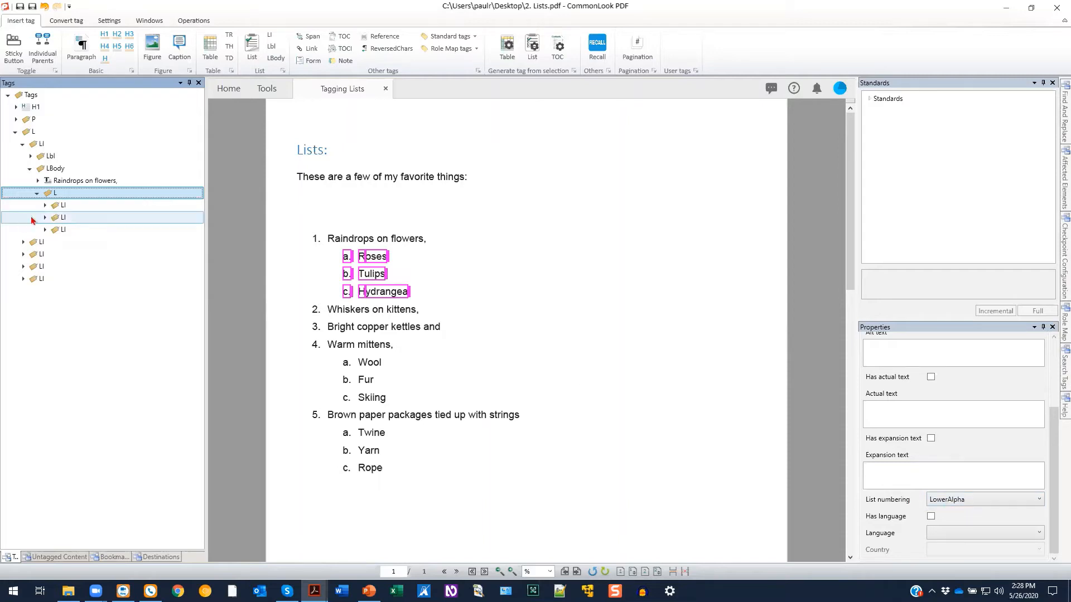
Check the Lbl and LBody tags of the Roses, Tulips and Hydrangea sublist items, and collapse item 1's LI
{"action": "left_click", "coordinate": [61, 206]}
{"action": "key", "text": "Right"}
{"action": "key", "text": "Right"}
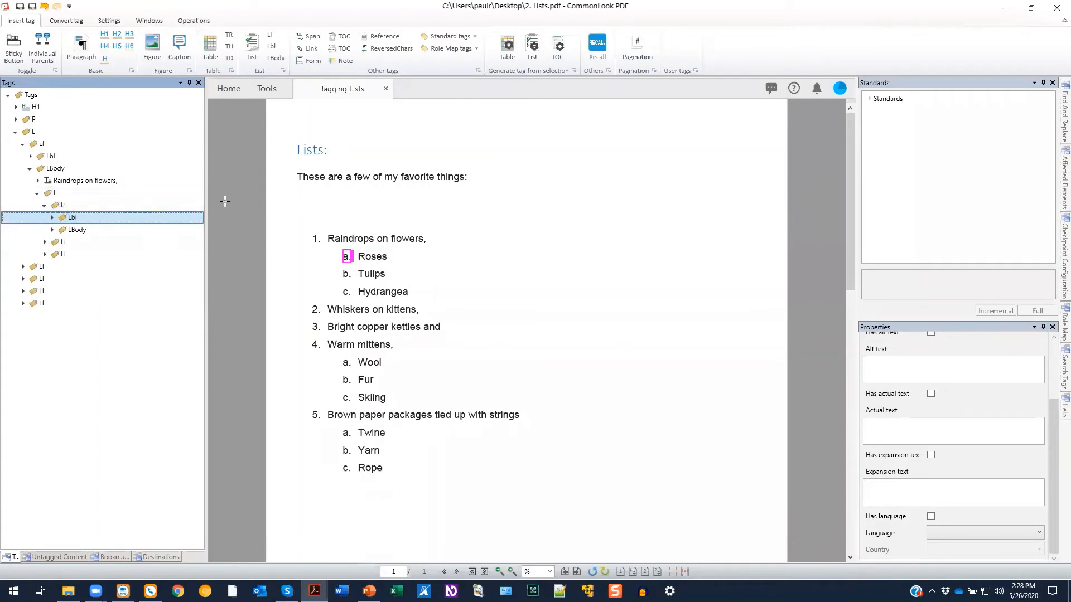
{"action": "key", "text": "Down"}
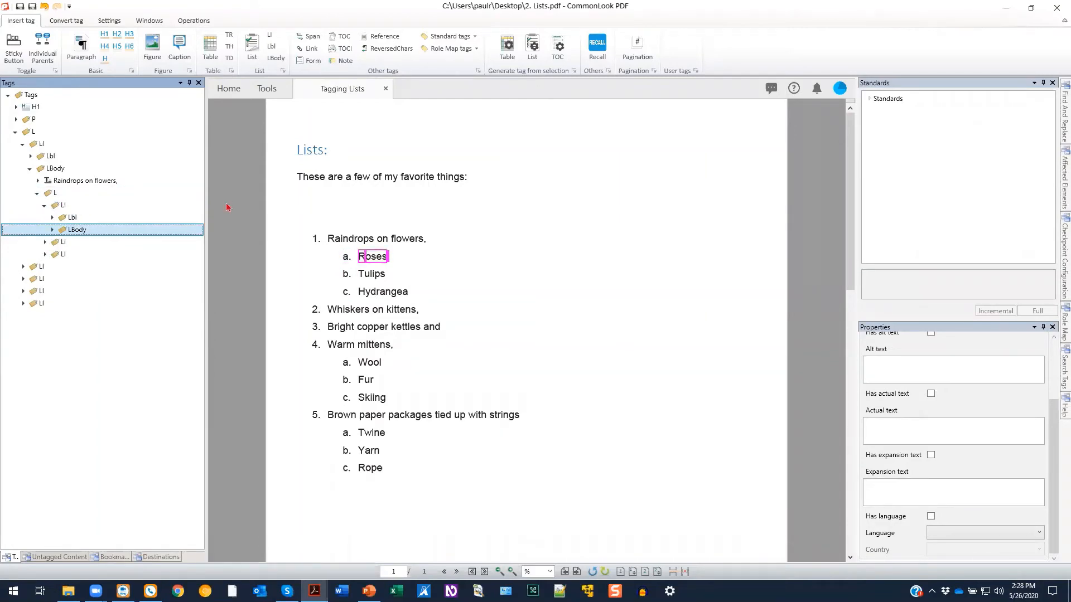
{"action": "key", "text": "Down"}
{"action": "key", "text": "Right"}
{"action": "key", "text": "Right"}
{"action": "key", "text": "Down"}
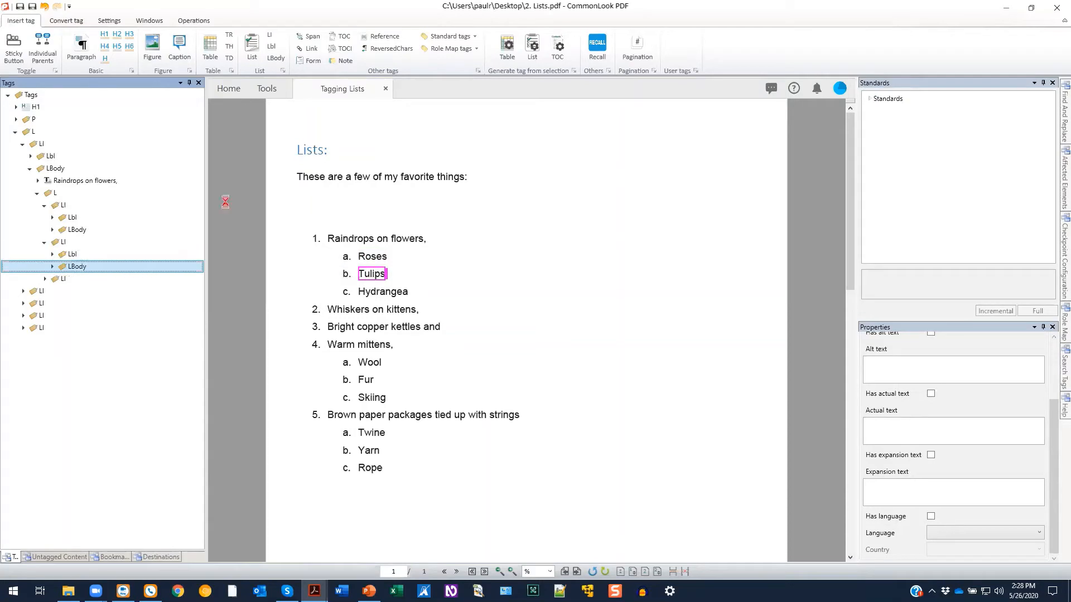
{"action": "key", "text": "Down"}
{"action": "key", "text": "Right"}
{"action": "key", "text": "Down"}
{"action": "key", "text": "Left"}
{"action": "key", "text": "Left"}
{"action": "key", "text": "Left"}
{"action": "key", "text": "Left"}
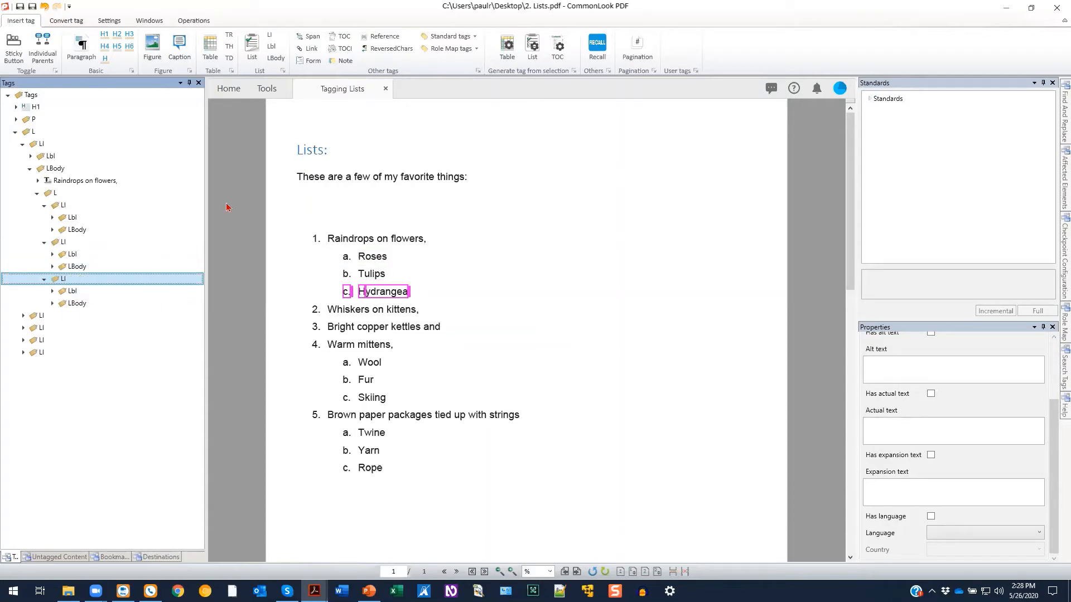
{"action": "key", "text": "Left"}
{"action": "key", "text": "Left"}
{"action": "key", "text": "Left"}
{"action": "key", "text": "Left"}
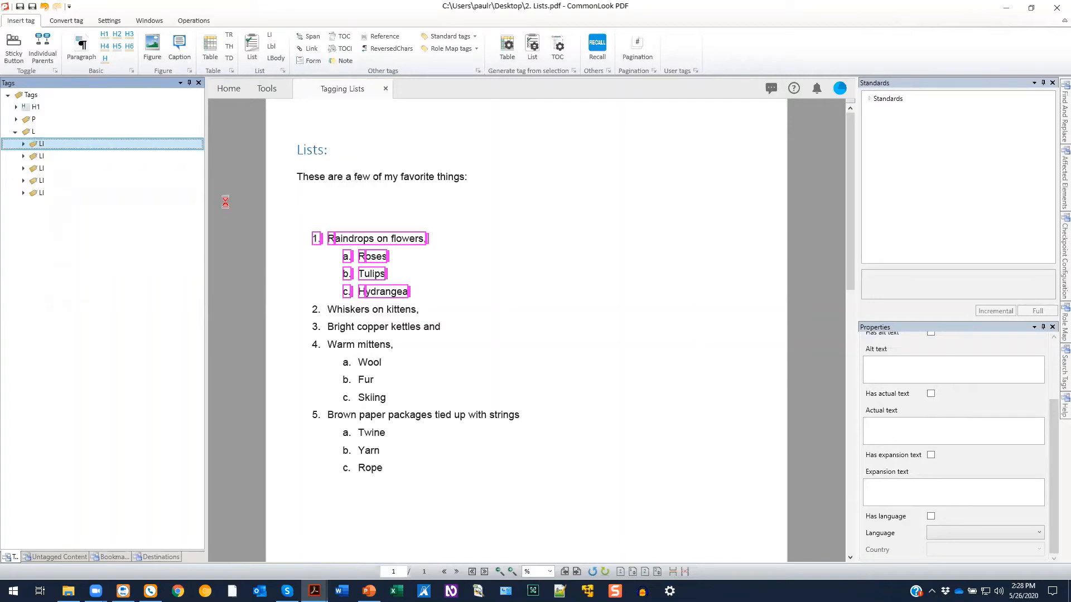
Examine the Lbl and LBody of item 2, "Whiskers on kittens", including the LBody's text content, and collapse its LI
{"action": "key", "text": "Down"}
{"action": "key", "text": "Right"}
{"action": "key", "text": "Right"}
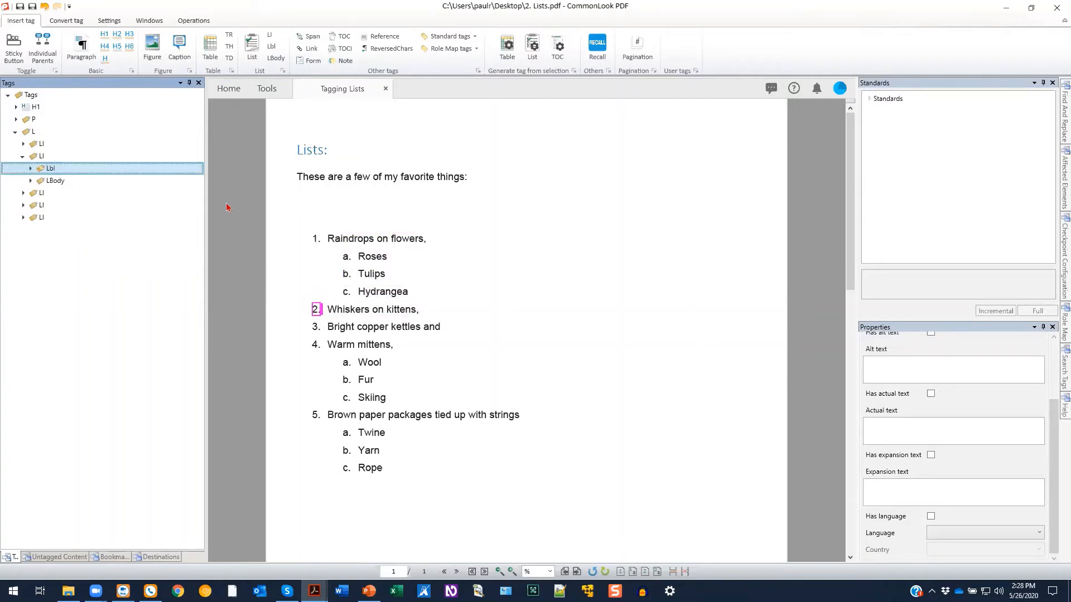
{"action": "key", "text": "Down"}
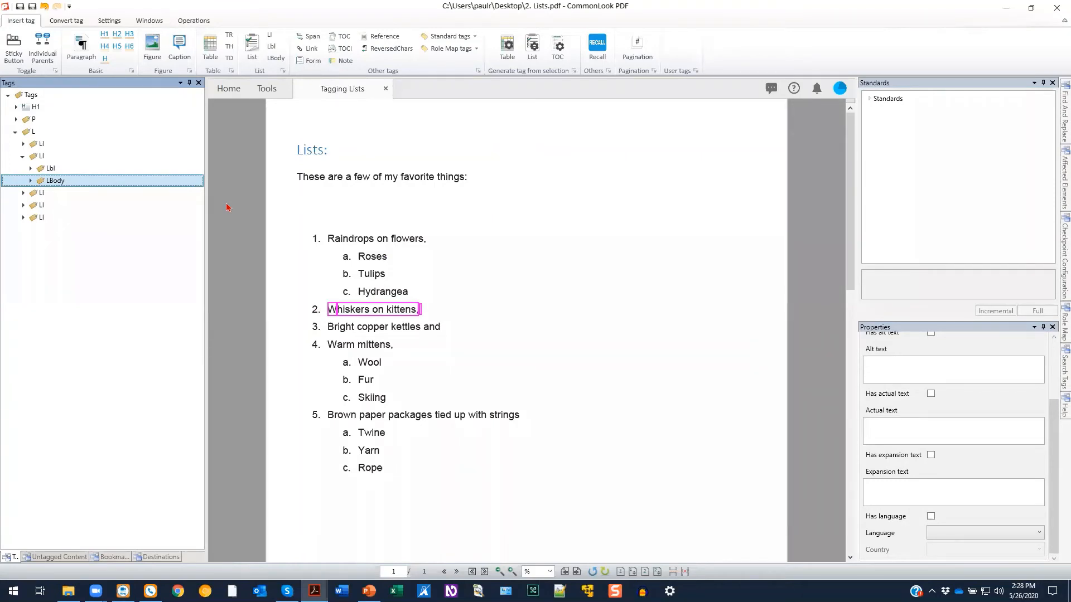
{"action": "key", "text": "Right"}
{"action": "key", "text": "Right"}
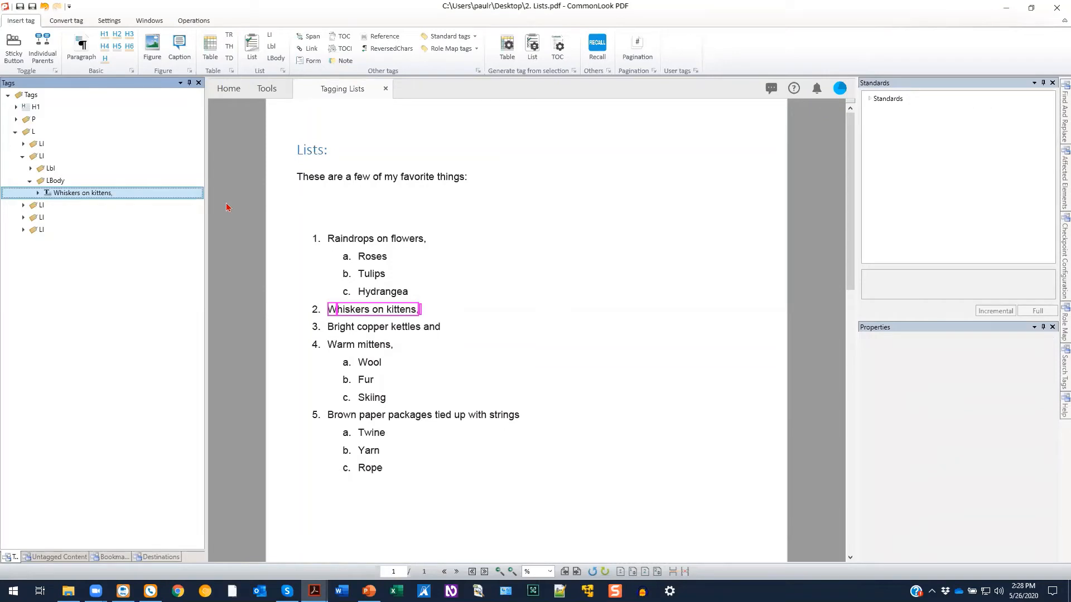
{"action": "key", "text": "Left"}
{"action": "key", "text": "Left"}
{"action": "key", "text": "Left"}
{"action": "key", "text": "Left"}
Examine the Lbl and LBody of item 3, "Bright copper kettles and", and collapse its LI
{"action": "key", "text": "Down"}
{"action": "key", "text": "Right"}
{"action": "key", "text": "Right"}
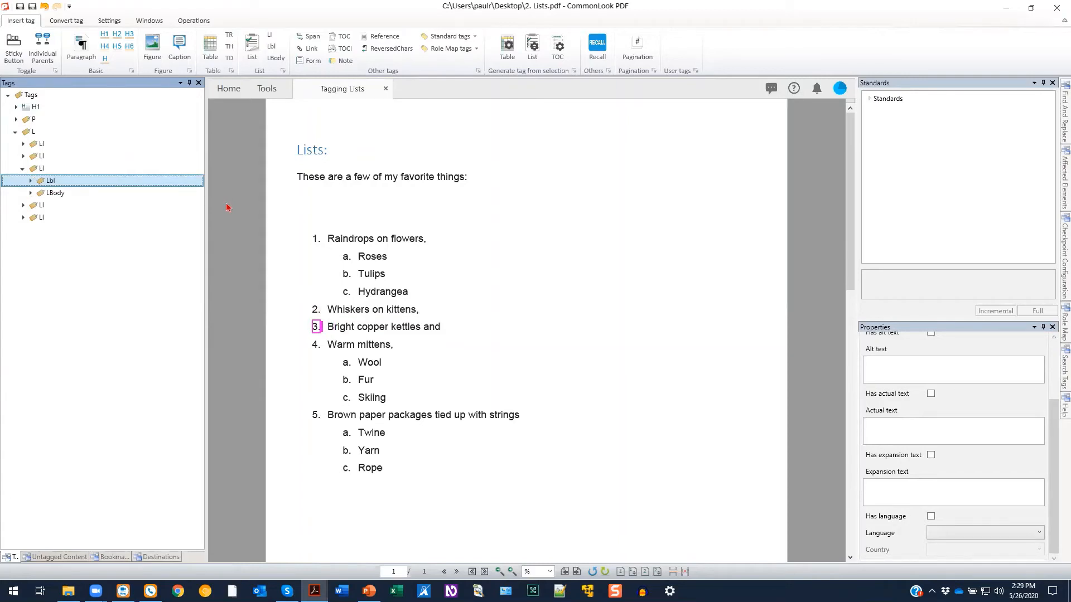
{"action": "key", "text": "Down"}
{"action": "key", "text": "Right"}
{"action": "key", "text": "Left"}
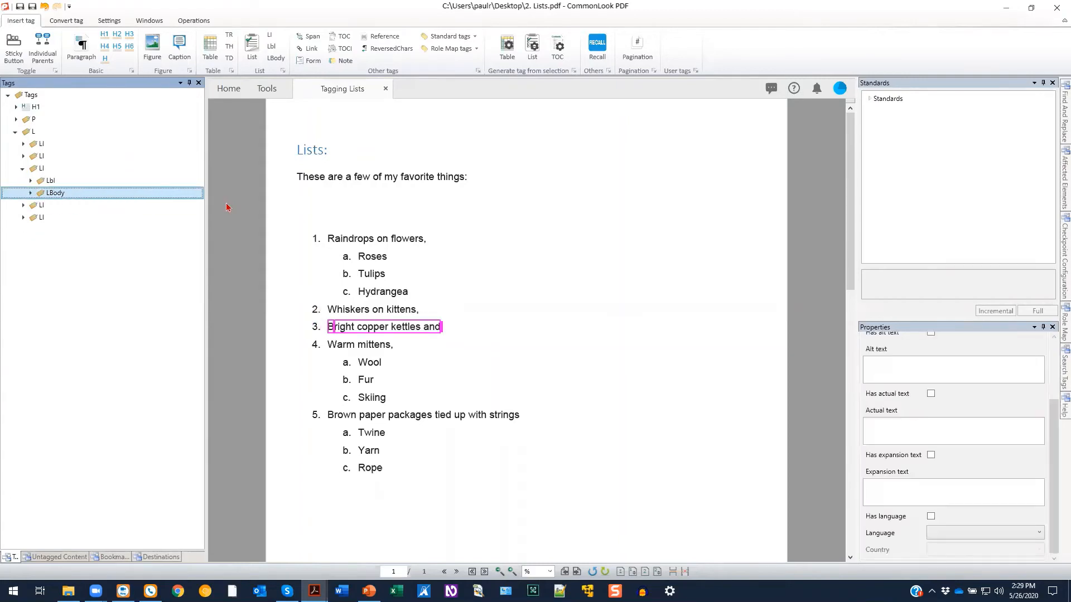
{"action": "key", "text": "Left"}
{"action": "key", "text": "Left"}
Examine the LI for item 4, "Warm mittens", including its Lbl, LBody text and nested L
{"action": "key", "text": "Down"}
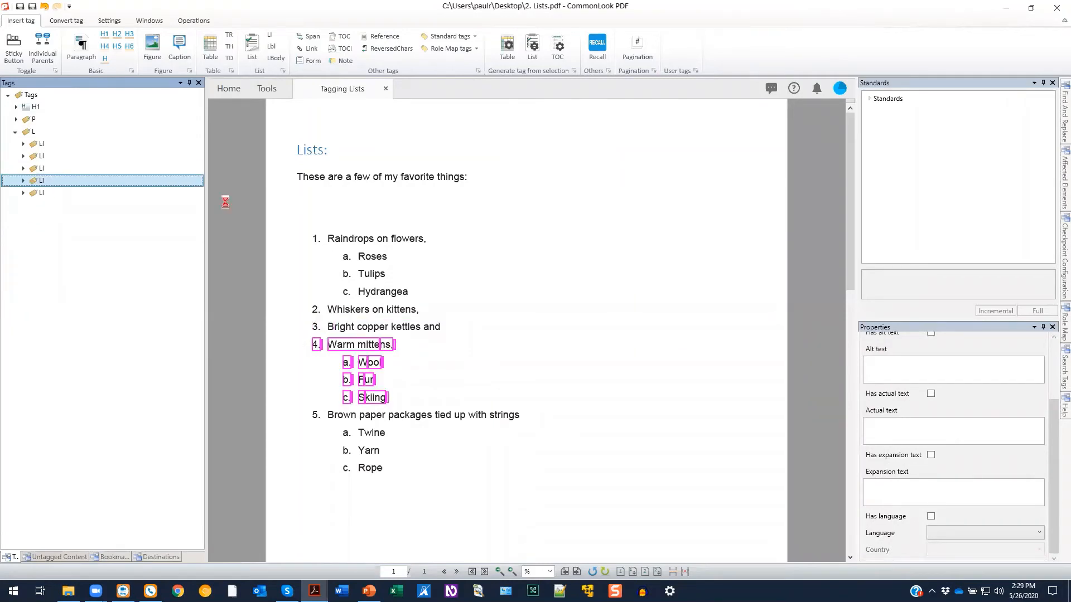
{"action": "key", "text": "Right"}
{"action": "key", "text": "Right"}
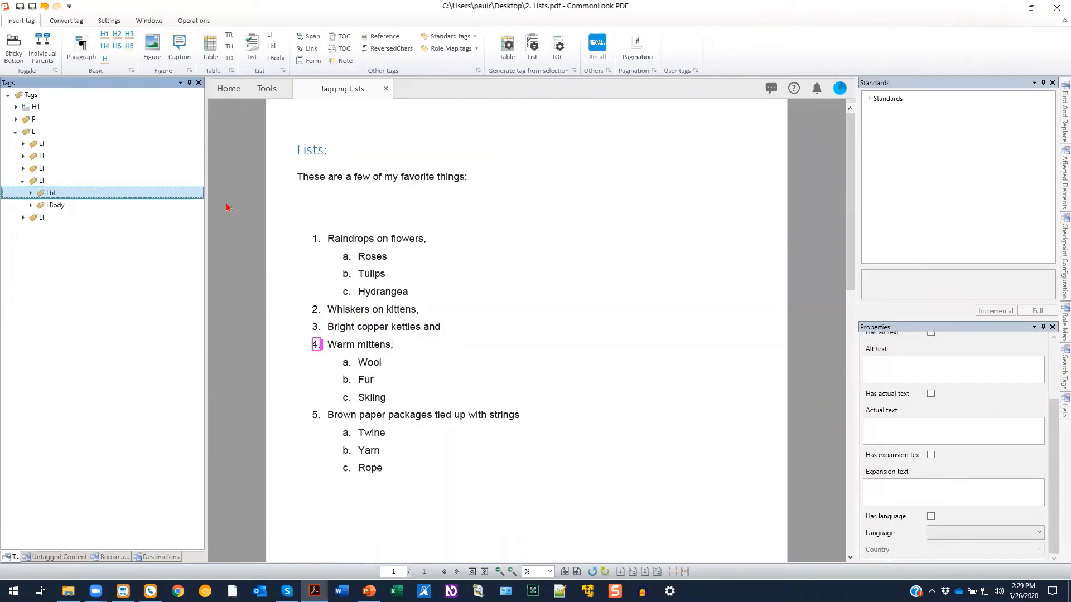
{"action": "key", "text": "Down"}
{"action": "key", "text": "Right"}
{"action": "key", "text": "Right"}
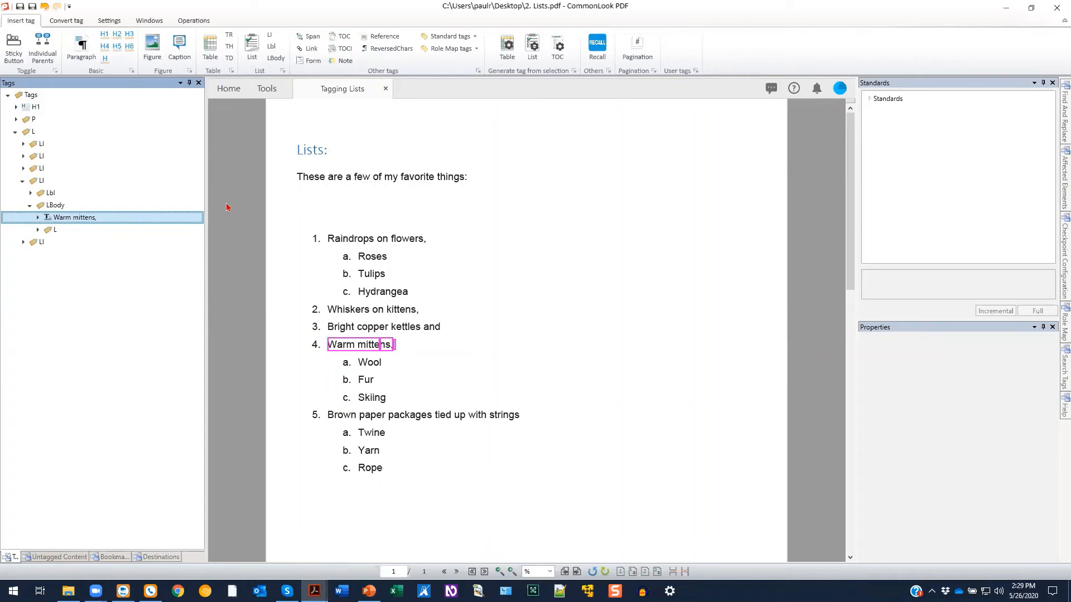
{"action": "key", "text": "Down"}
{"action": "key", "text": "Right"}
{"action": "key", "text": "Right"}
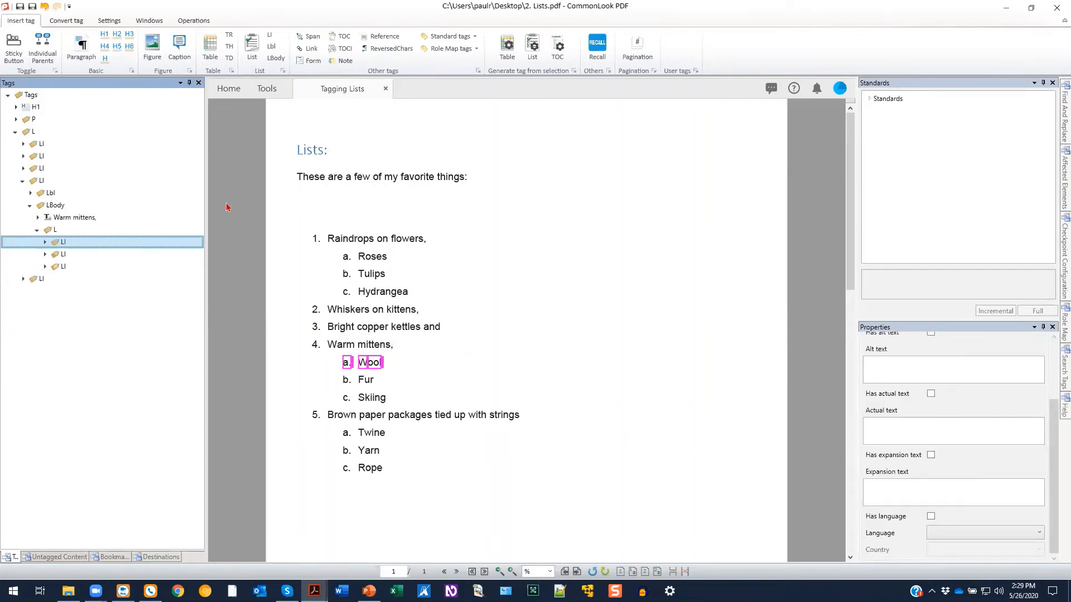
Check the Lbl and LBody tags of the Wool, Fur and Skiing items in item 4's sublist
{"action": "key", "text": "Right"}
{"action": "key", "text": "Right"}
{"action": "key", "text": "Down"}
{"action": "key", "text": "Down"}
{"action": "key", "text": "Right"}
{"action": "key", "text": "Right"}
{"action": "key", "text": "Down"}
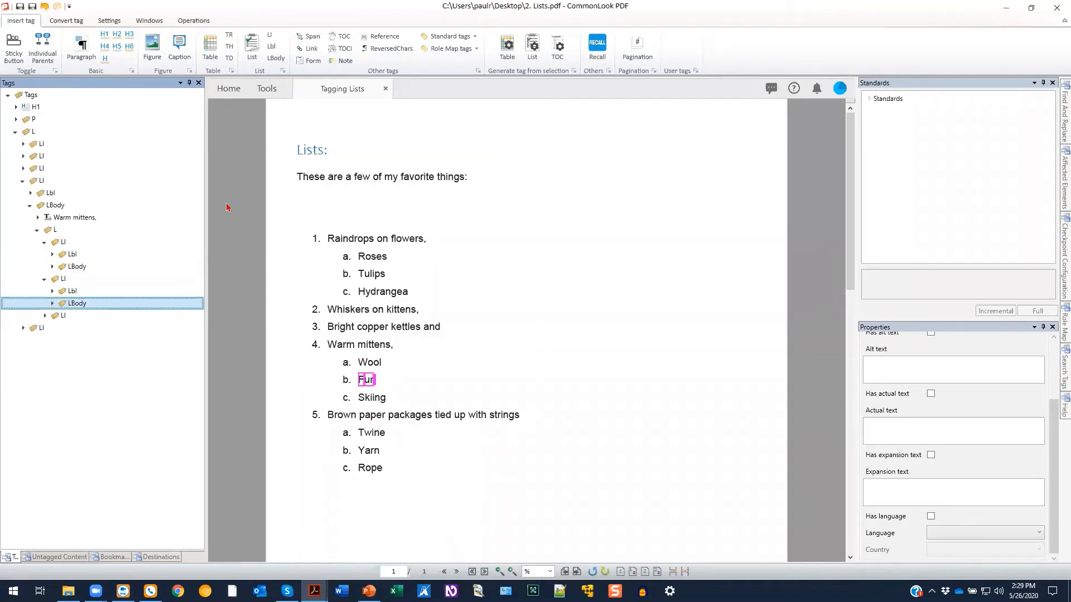
{"action": "key", "text": "Down"}
{"action": "key", "text": "Right"}
{"action": "key", "text": "Right"}
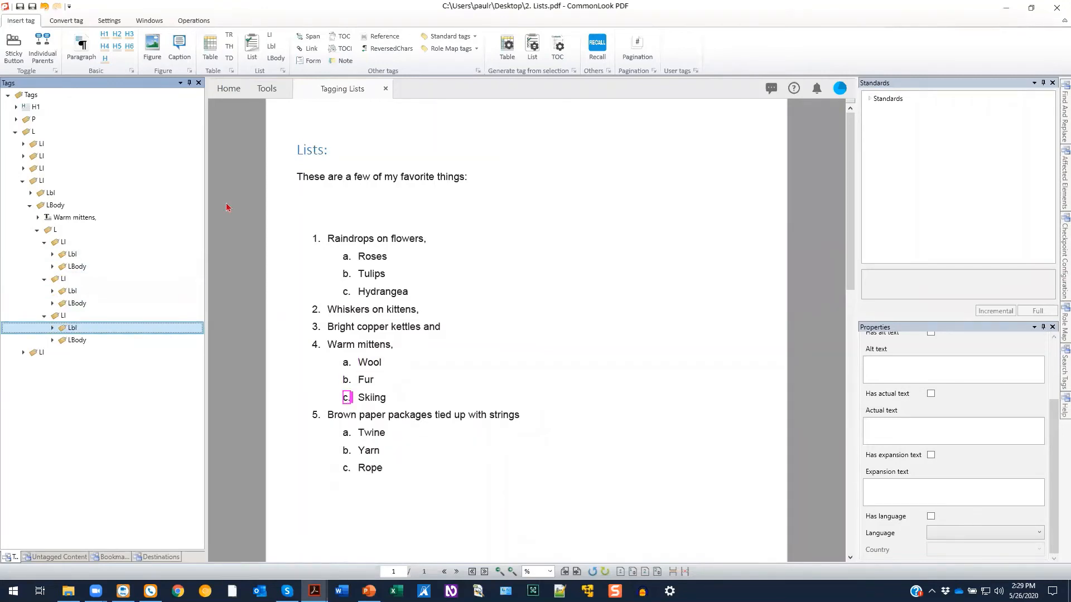
{"action": "key", "text": "Down"}
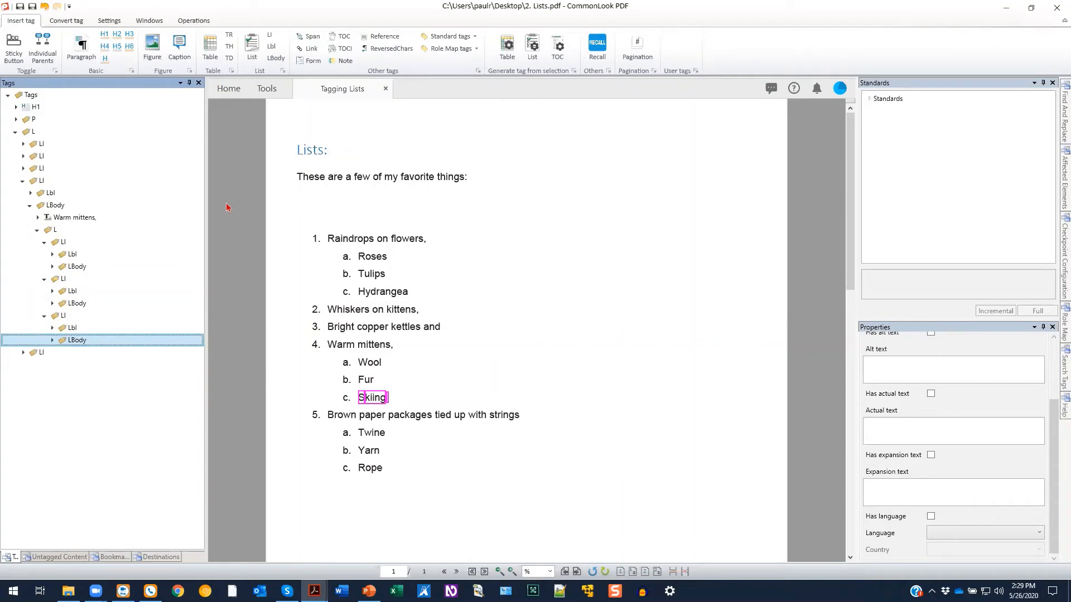
Examine the LI for item 5, "Brown paper packages tied up with strings", including its Lbl, LBody text and nested L
{"action": "key", "text": "Down"}
{"action": "key", "text": "Right"}
{"action": "key", "text": "Right"}
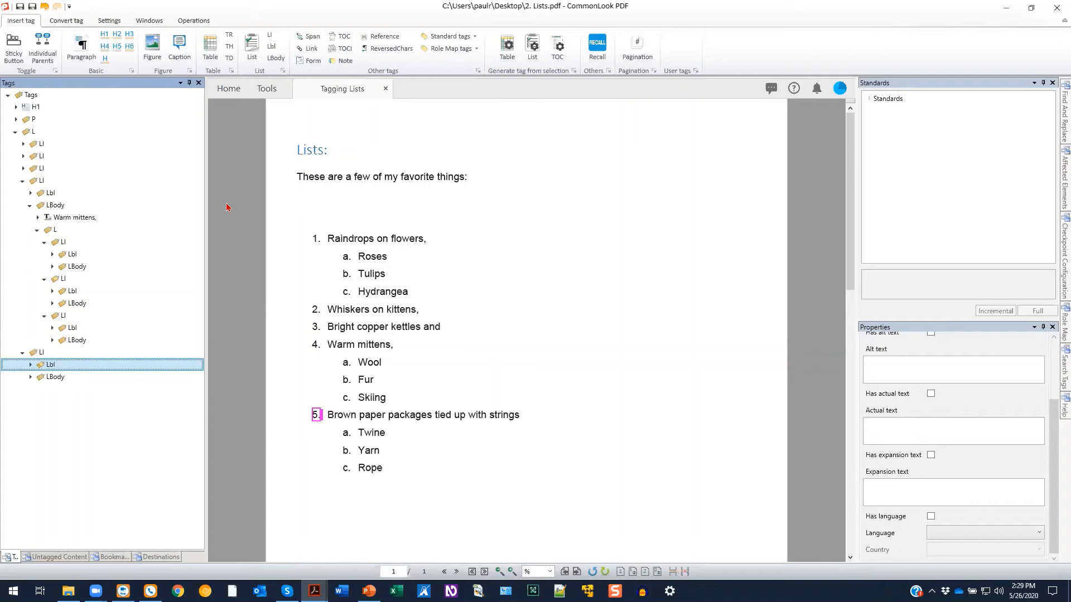
{"action": "key", "text": "Down"}
{"action": "key", "text": "Right"}
{"action": "key", "text": "Right"}
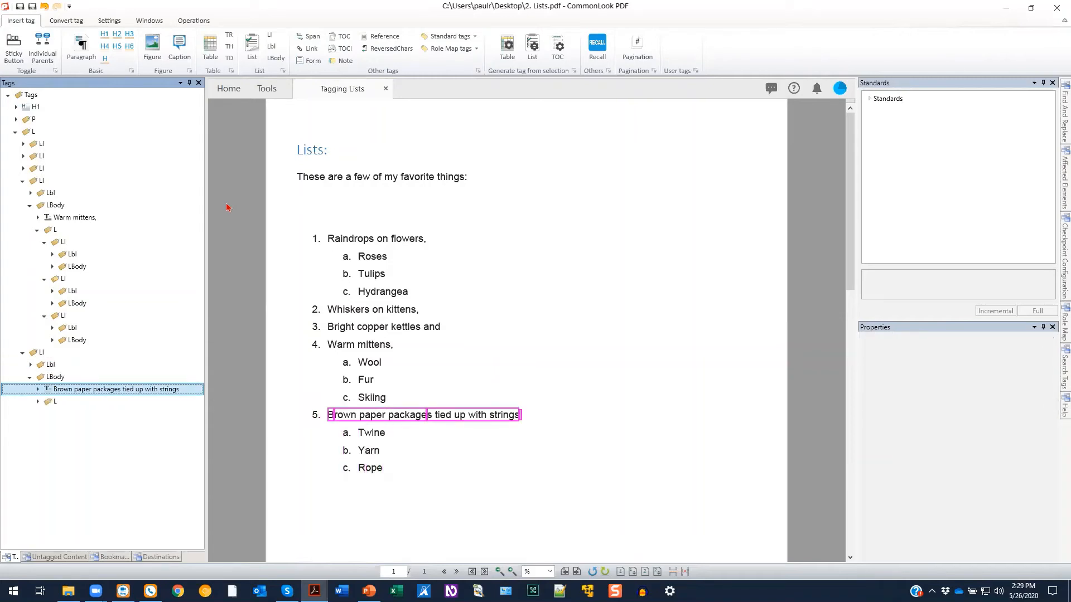
{"action": "key", "text": "Down"}
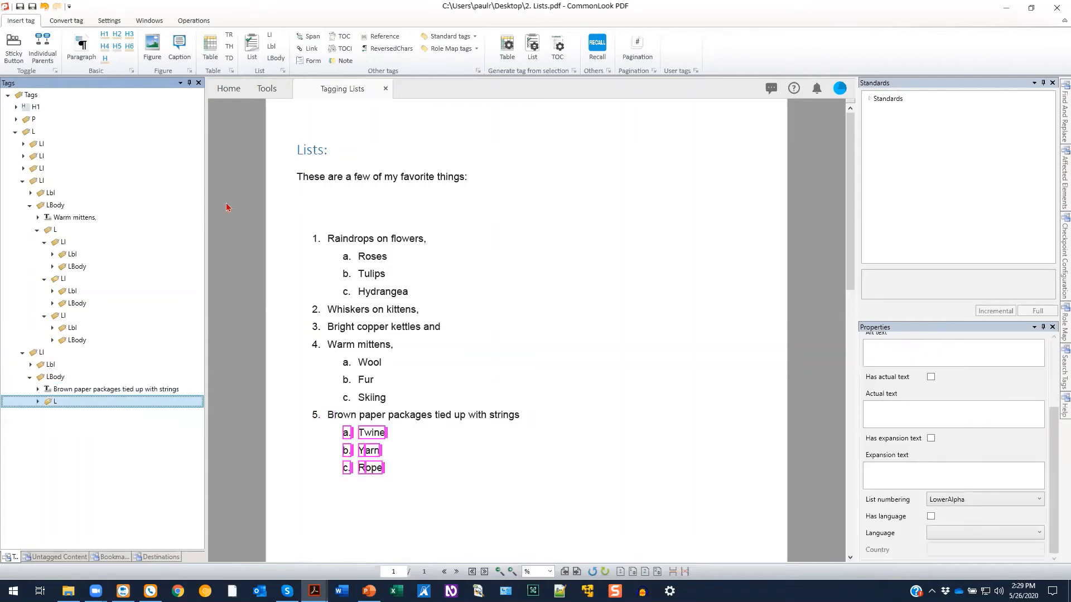
Check the list item tags for Twine, Yarn and Rope in item 5's sublist, expanding each LI to its Lbl and LBody
{"action": "key", "text": "Right"}
{"action": "key", "text": "Right"}
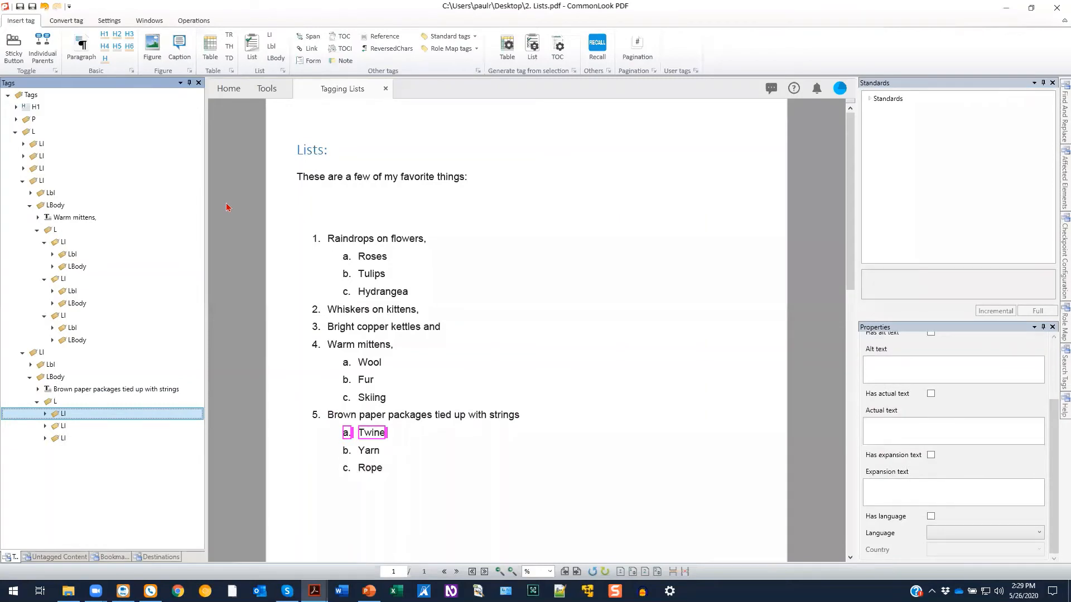
{"action": "key", "text": "Right"}
{"action": "key", "text": "Right"}
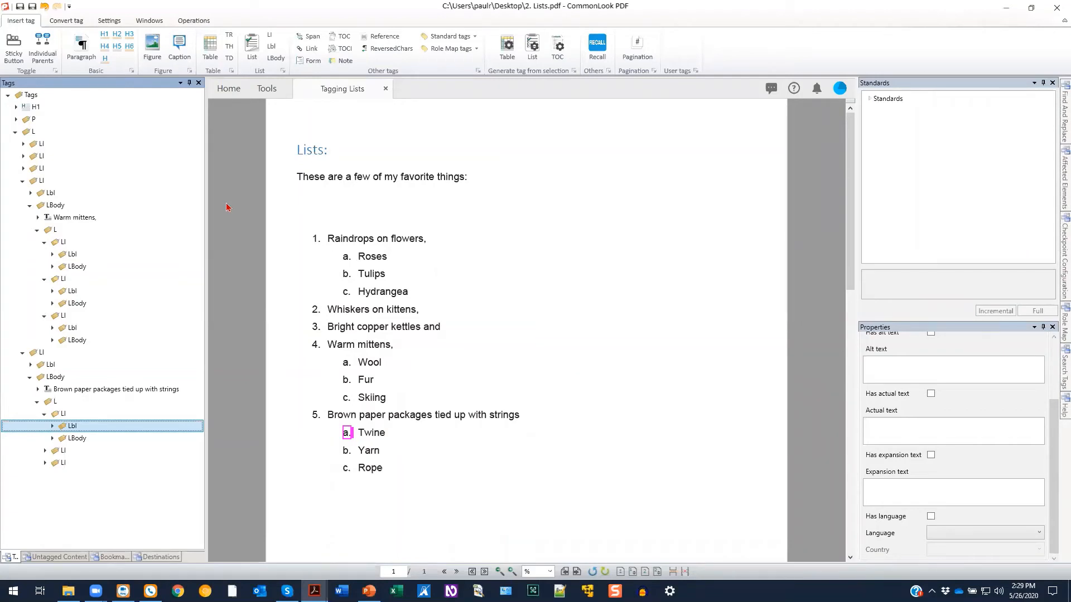
{"action": "key", "text": "Down"}
{"action": "key", "text": "Down"}
{"action": "key", "text": "Right"}
{"action": "key", "text": "Right"}
{"action": "key", "text": "Down"}
{"action": "key", "text": "Down"}
{"action": "key", "text": "Right"}
{"action": "key", "text": "Right"}
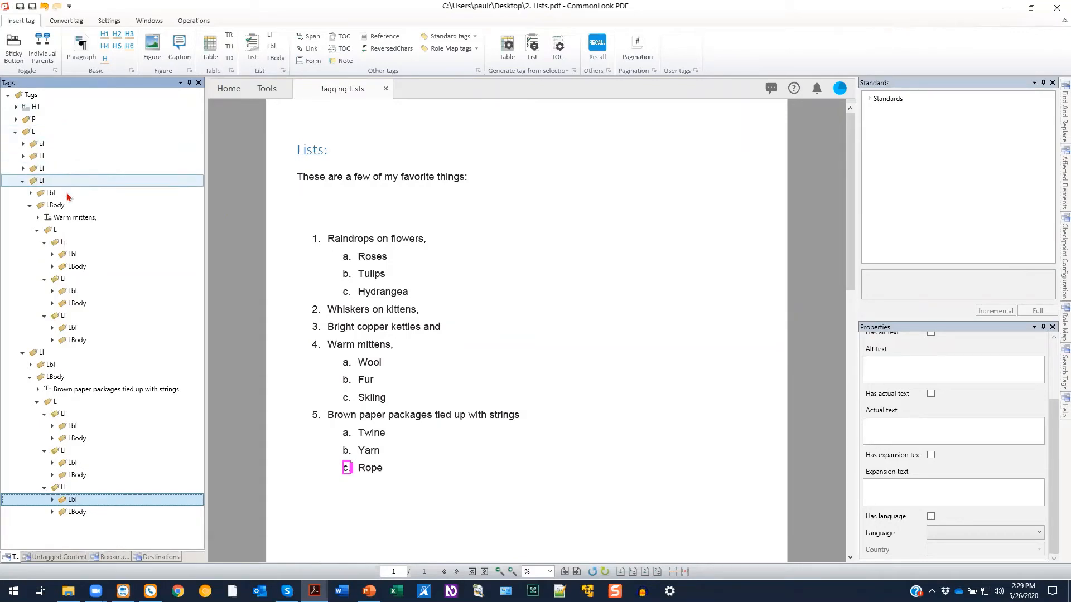
Review which content item 4's nested L and its parent LBody cover, and clear the tag selection
{"action": "left_click", "coordinate": [62, 229]}
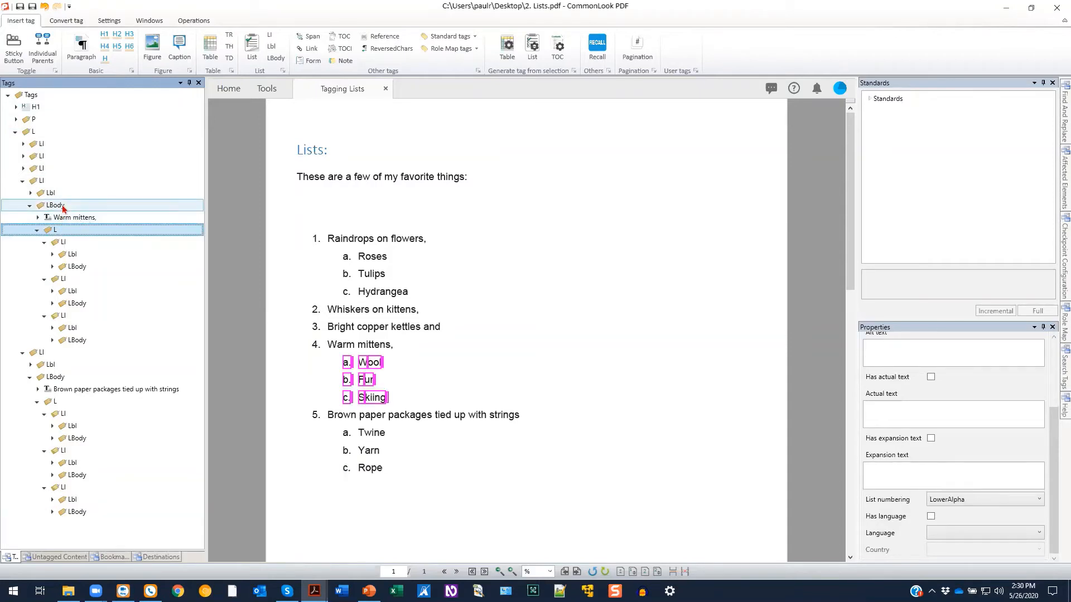
{"action": "left_click", "coordinate": [63, 208]}
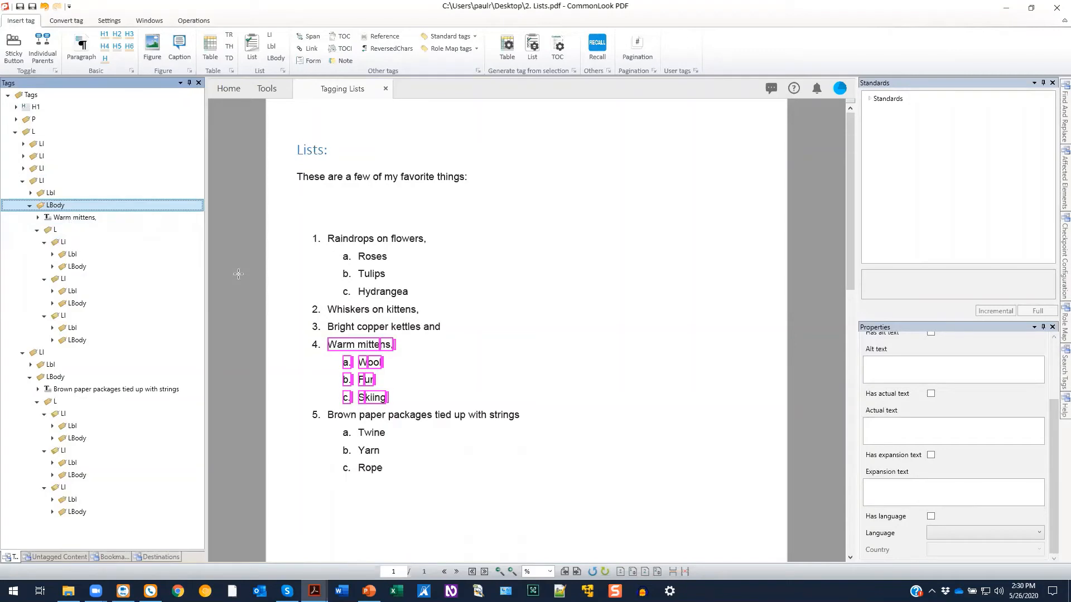
{"action": "left_click", "coordinate": [223, 166]}
Run a full check of the document against the ISO 32000-1:2008 and WCAG 2.1 AA standards
{"action": "left_click", "coordinate": [870, 100]}
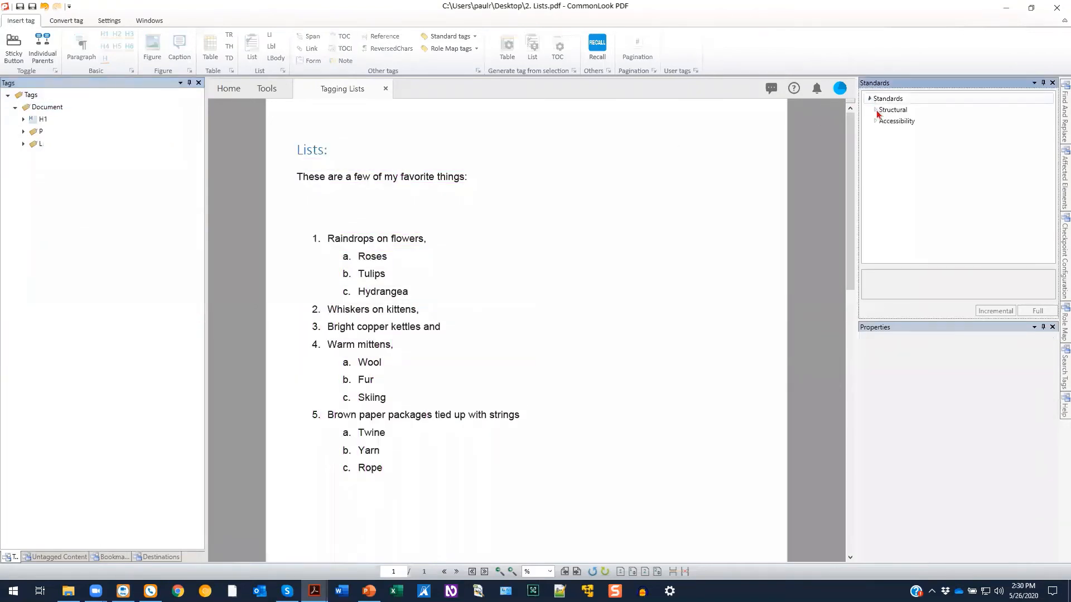
{"action": "left_click", "coordinate": [875, 111]}
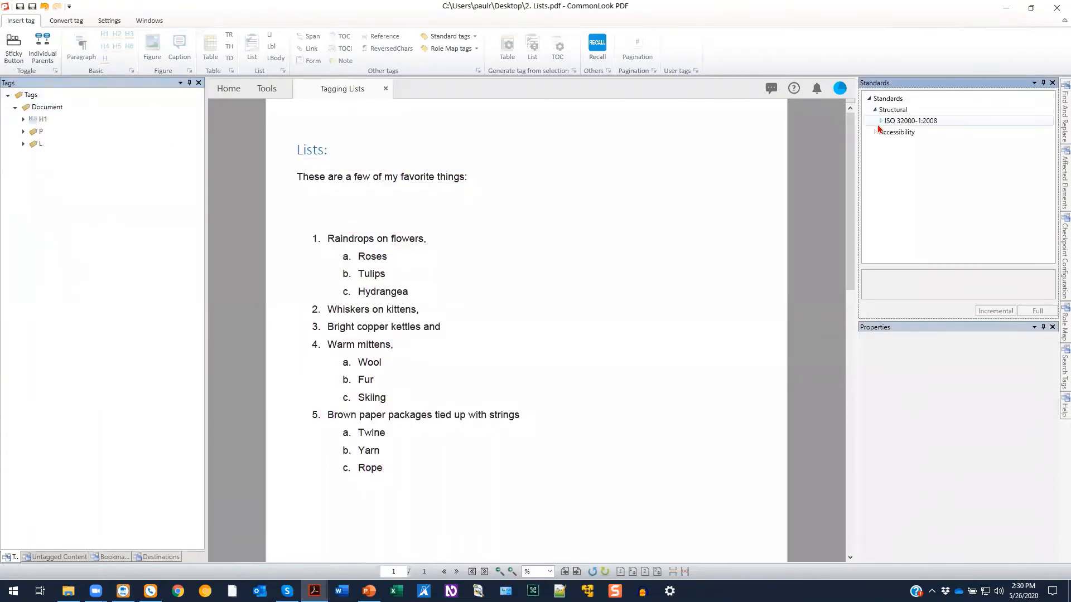
{"action": "left_click", "coordinate": [875, 132]}
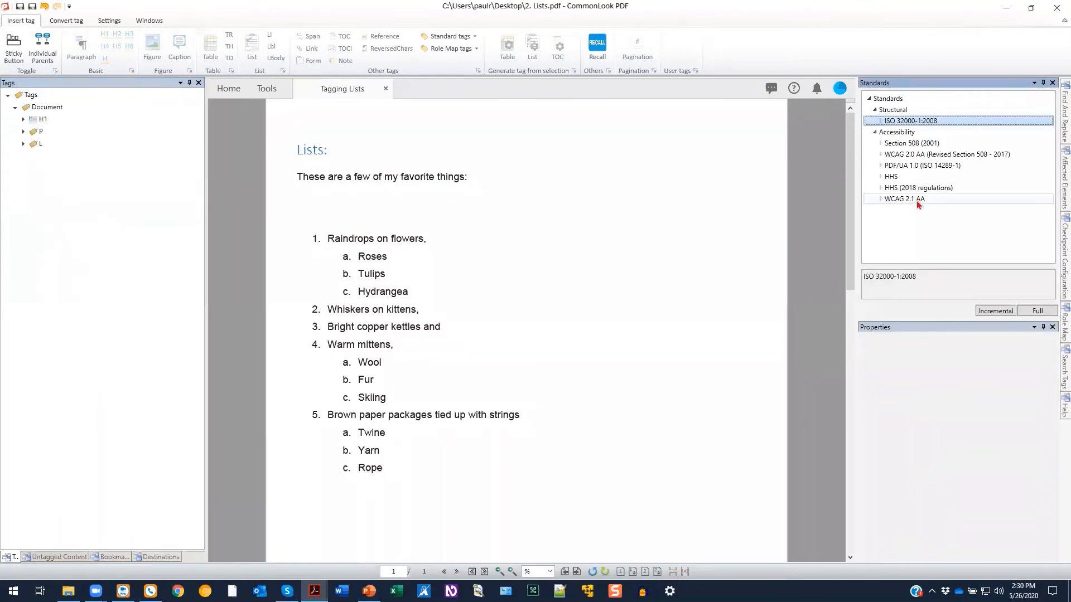
{"action": "left_click", "coordinate": [915, 199]}
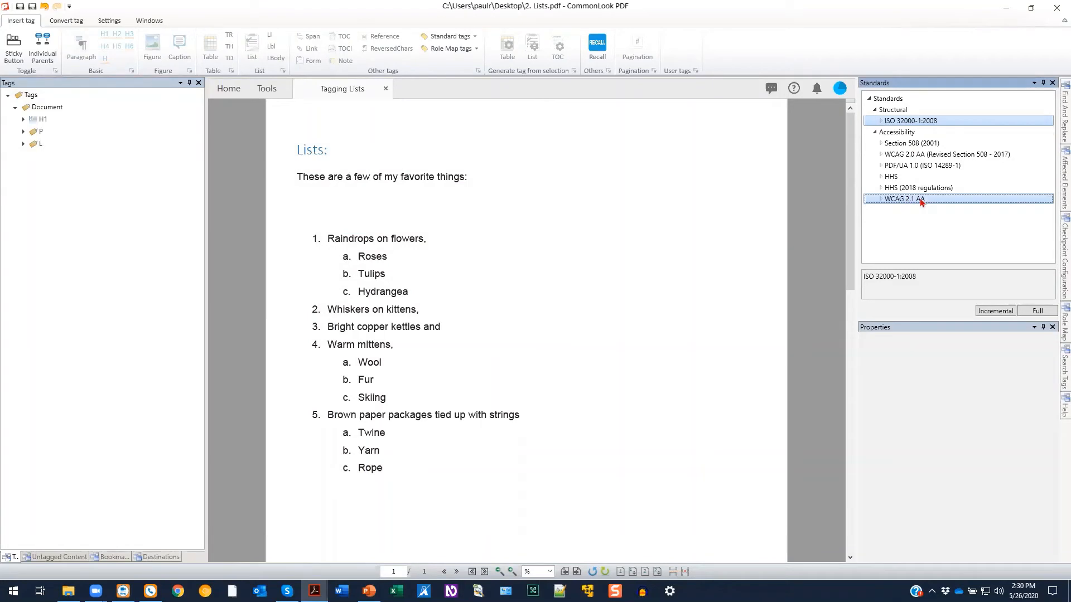
{"action": "left_click", "coordinate": [1037, 310]}
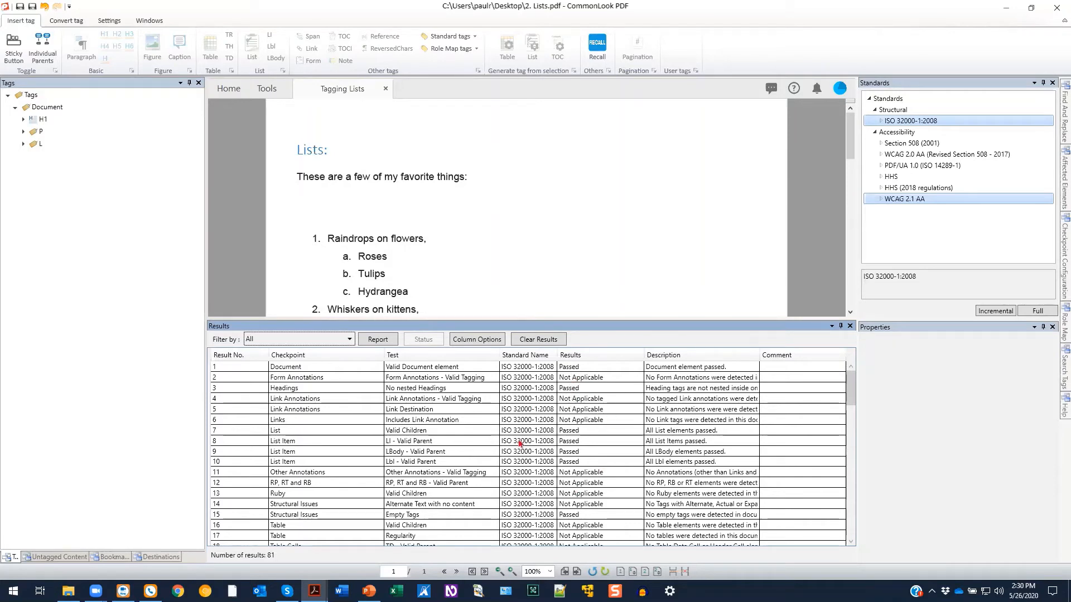
Filter the check results to Failed, User Verification and Warning only
{"action": "left_click", "coordinate": [282, 340]}
{"action": "left_click", "coordinate": [254, 355]}
{"action": "left_click", "coordinate": [253, 376]}
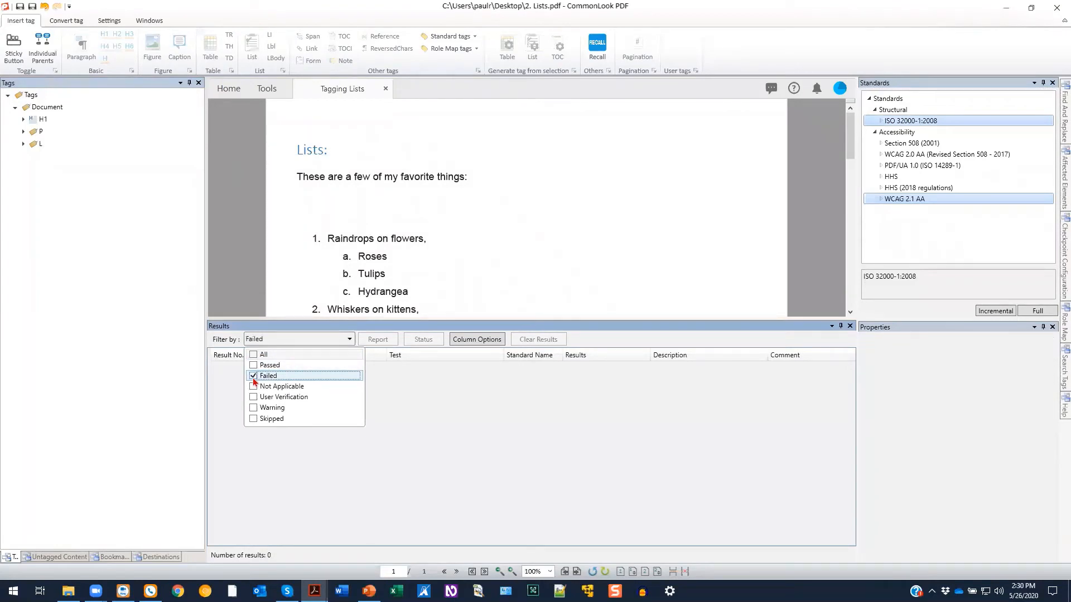
{"action": "left_click", "coordinate": [253, 397]}
{"action": "left_click", "coordinate": [255, 408]}
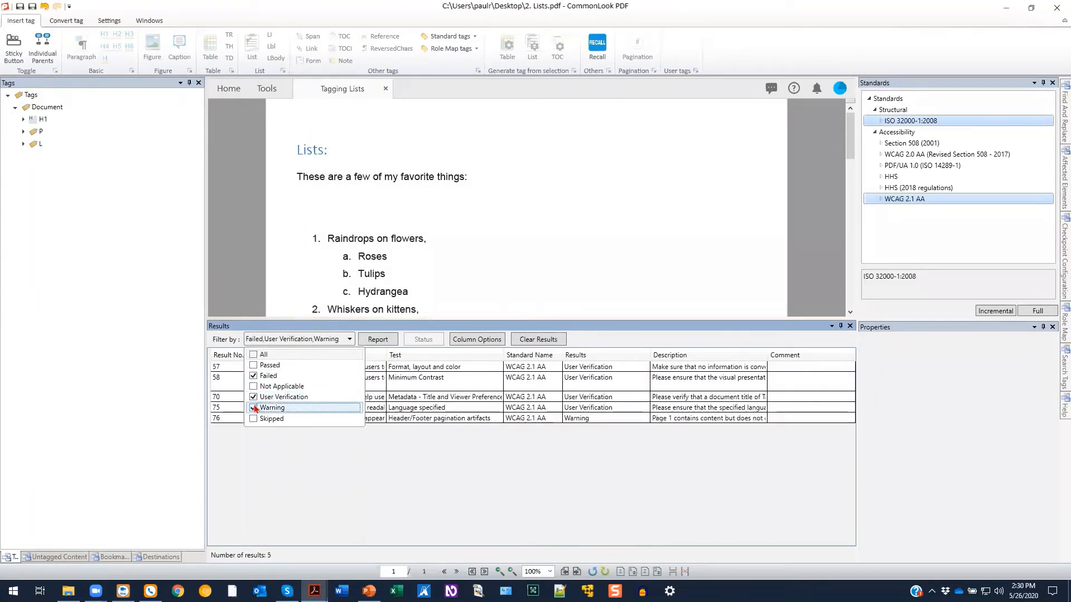
{"action": "left_click", "coordinate": [269, 460]}
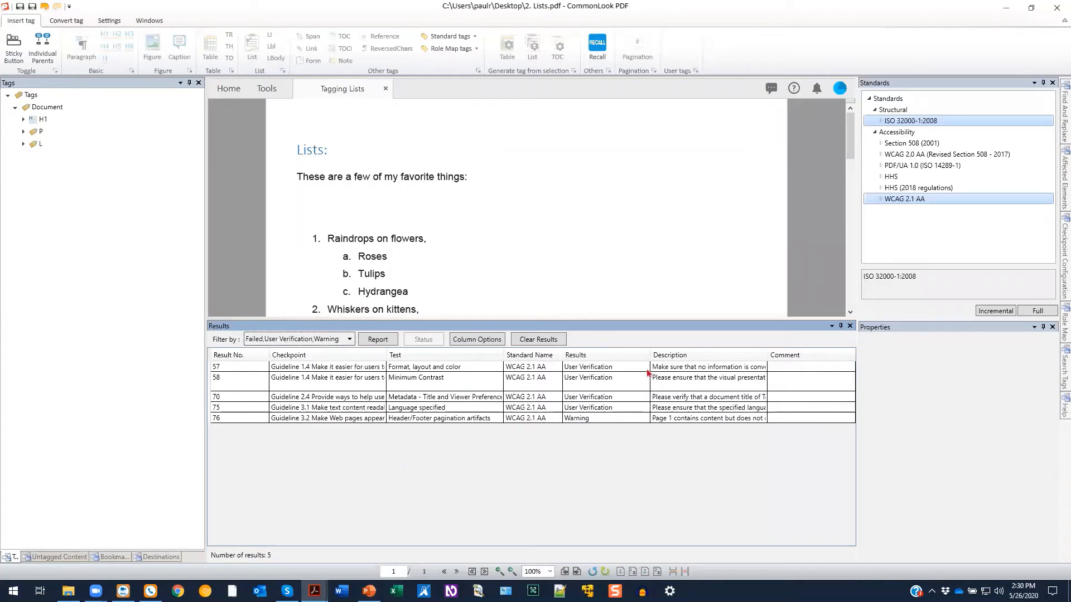
Change the status of the "Format, layout and color" and "Minimum Contrast" results to Passed
{"action": "left_click", "coordinate": [665, 369]}
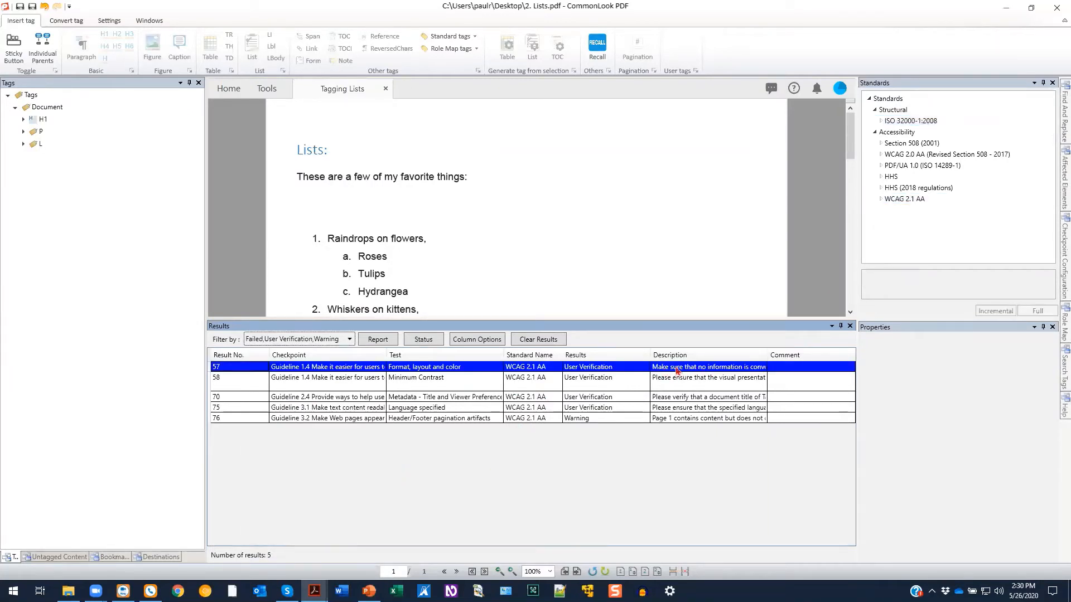
{"action": "right_click", "coordinate": [683, 369]}
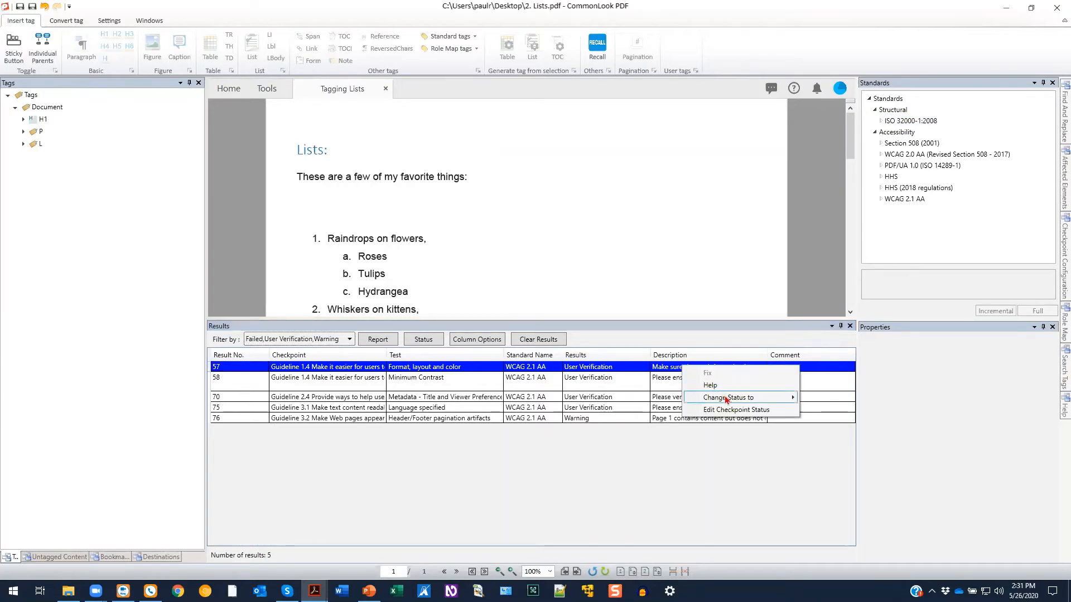
{"action": "left_click", "coordinate": [829, 399]}
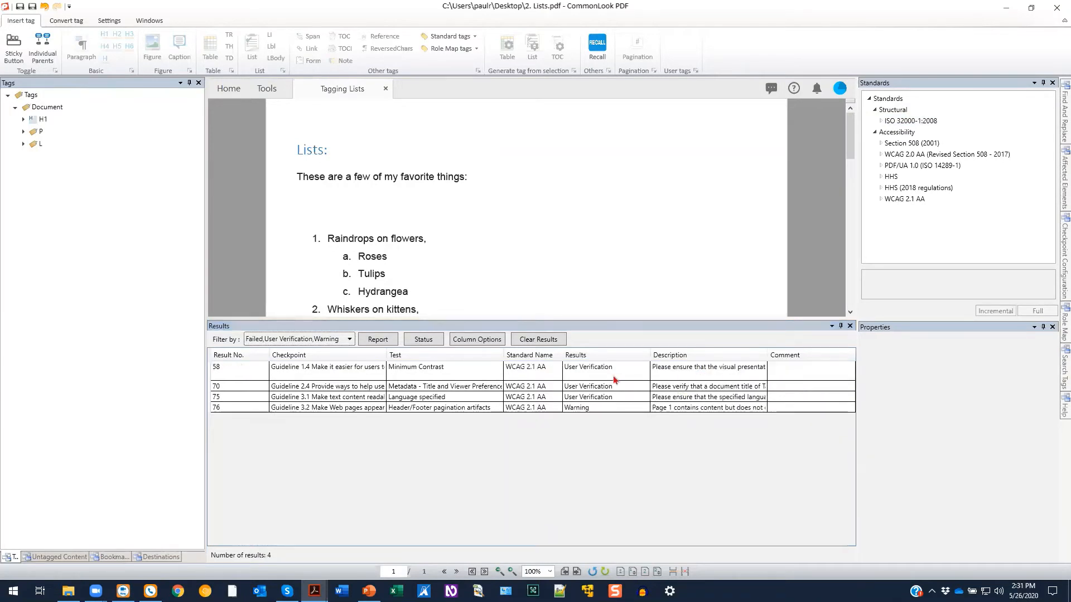
{"action": "left_click", "coordinate": [686, 376]}
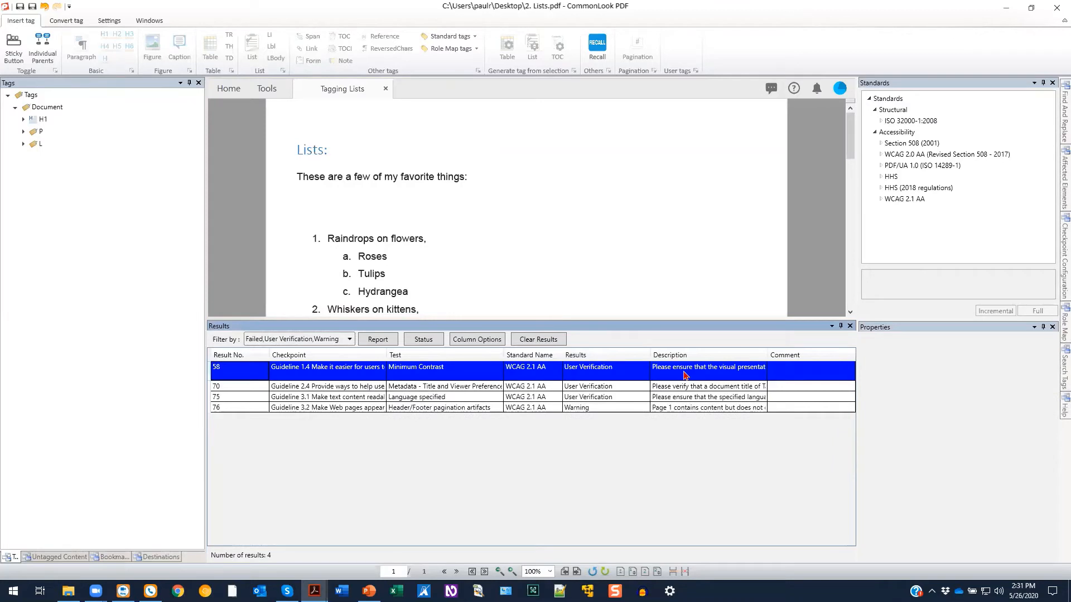
{"action": "right_click", "coordinate": [686, 375]}
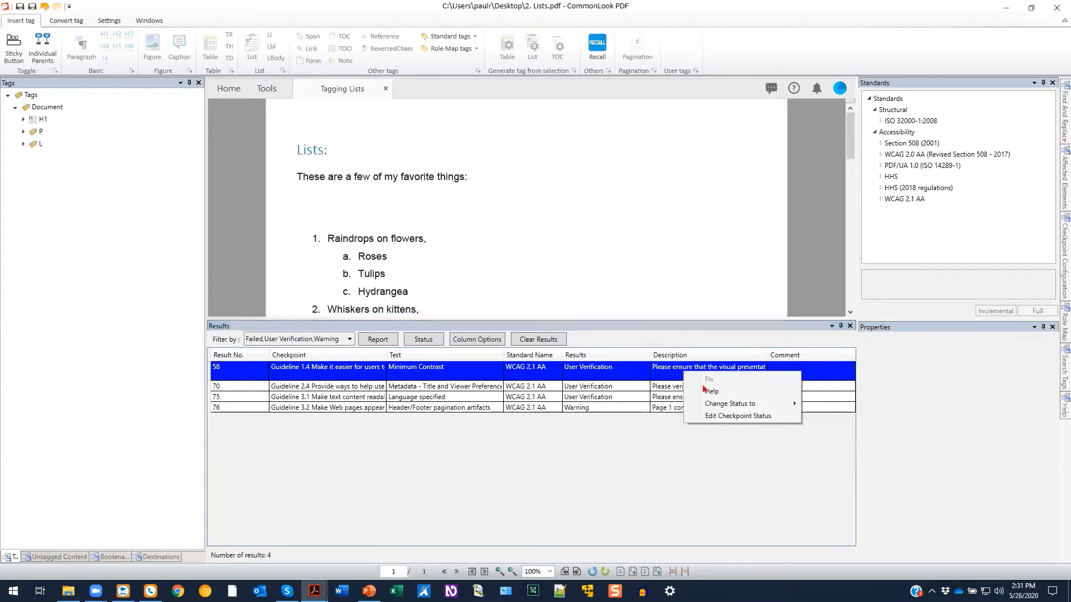
{"action": "mouse_move", "coordinate": [775, 407]}
{"action": "left_click", "coordinate": [827, 409]}
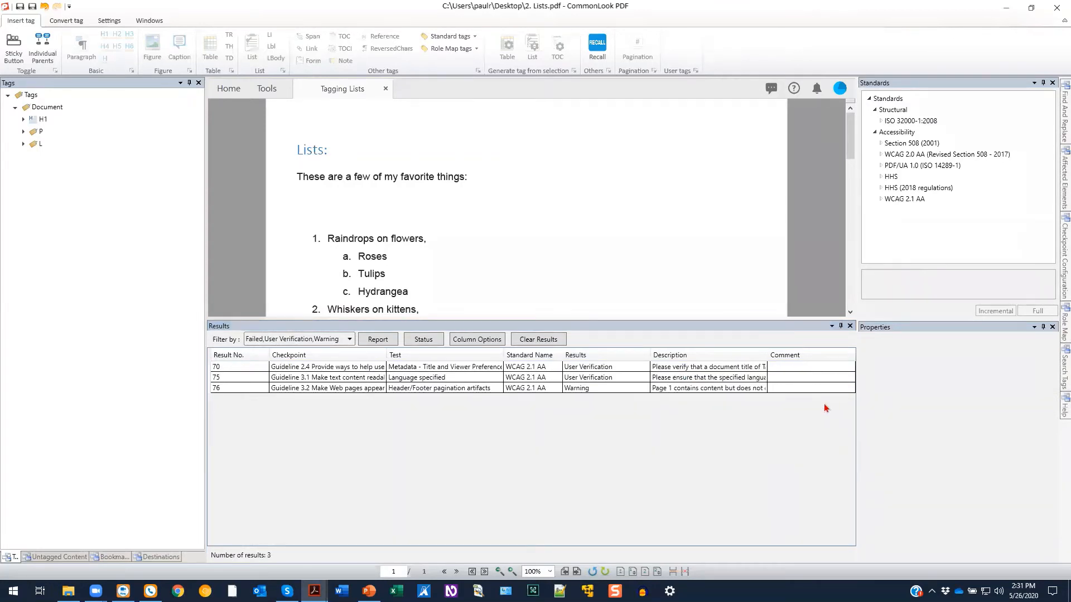
Review the document's title and language metadata, and change the status of both related User Verification results to Passed
{"action": "left_click", "coordinate": [702, 366]}
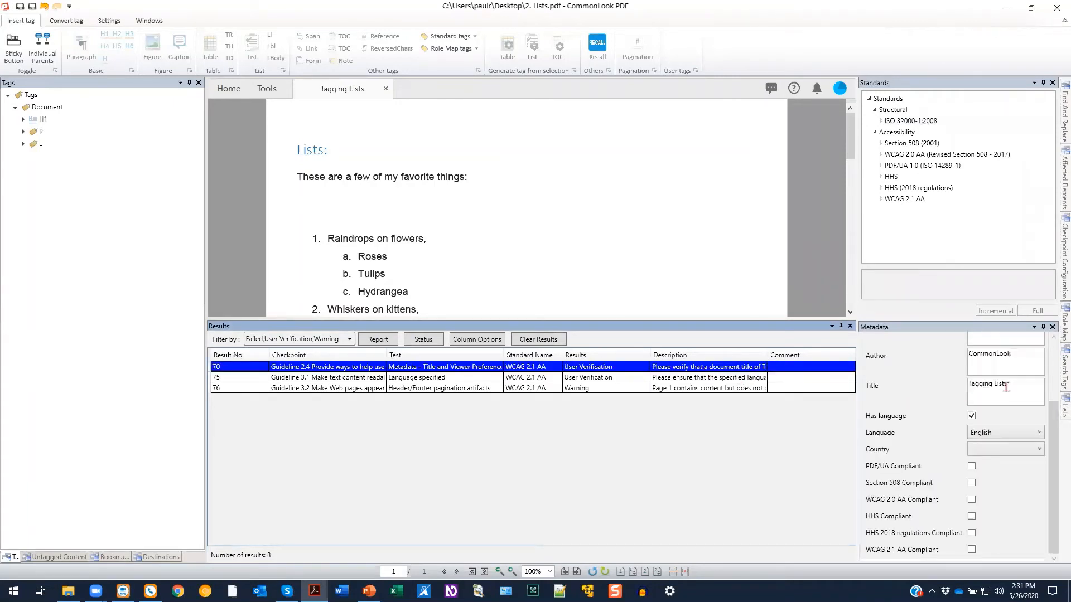
{"action": "right_click", "coordinate": [717, 370]}
{"action": "mouse_move", "coordinate": [818, 406]}
{"action": "left_click", "coordinate": [859, 401]}
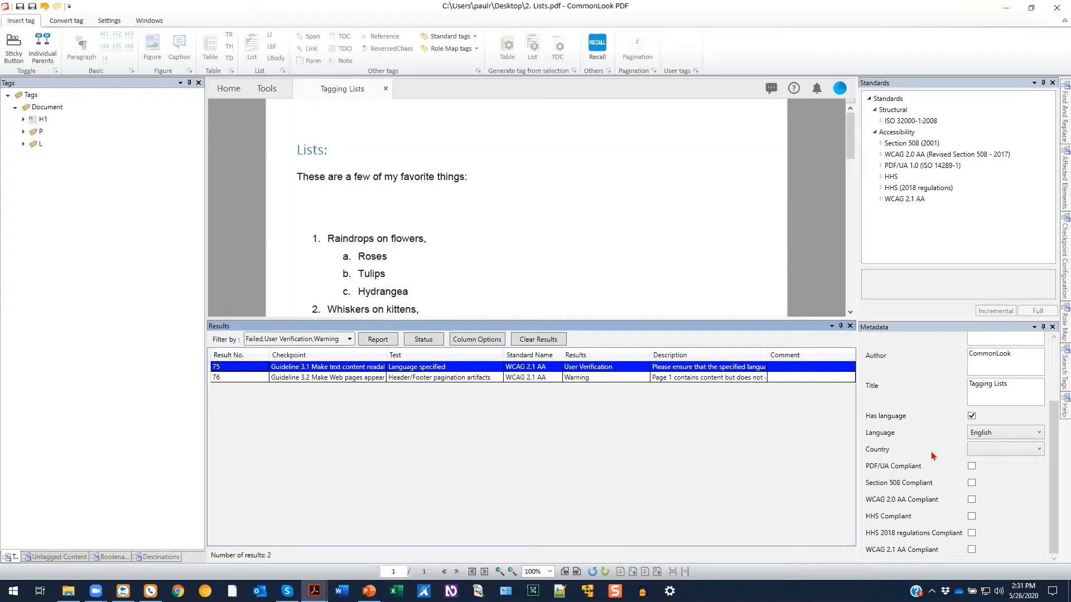
{"action": "right_click", "coordinate": [730, 369]}
{"action": "mouse_move", "coordinate": [756, 393]}
{"action": "left_click", "coordinate": [872, 400]}
Set the status of the "Header/Footer pagination artifacts" warning to Not Applicable and close the results list
{"action": "left_click", "coordinate": [711, 368]}
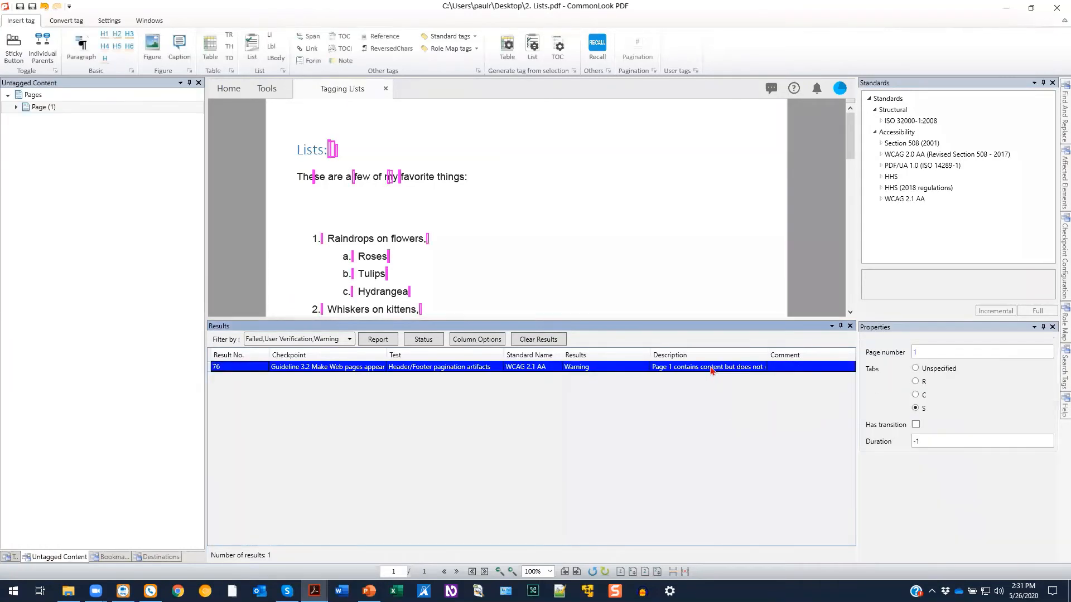
{"action": "right_click", "coordinate": [711, 369]}
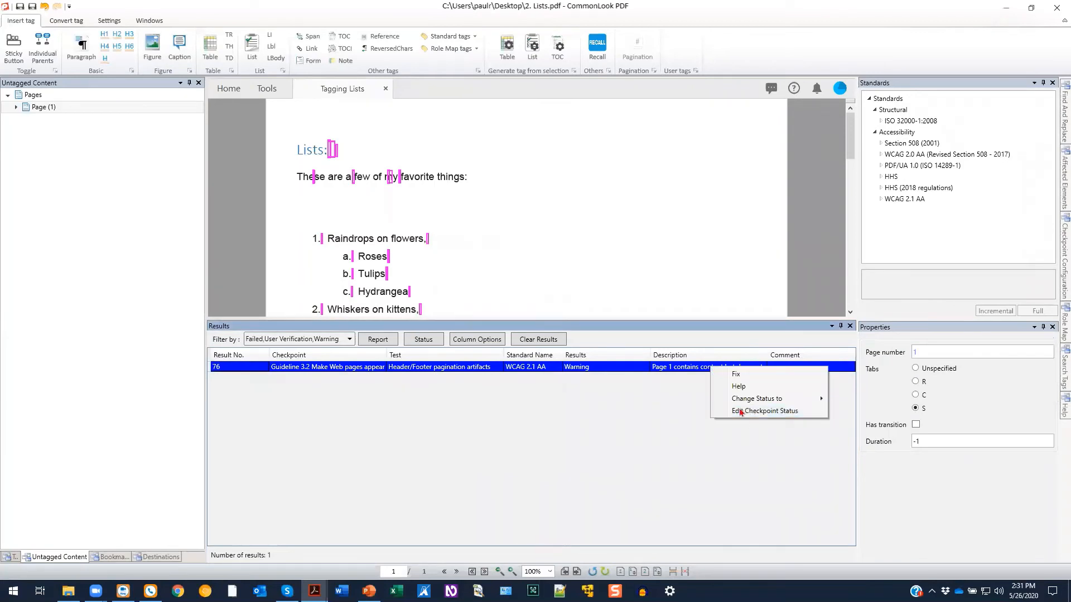
{"action": "left_click", "coordinate": [746, 413]}
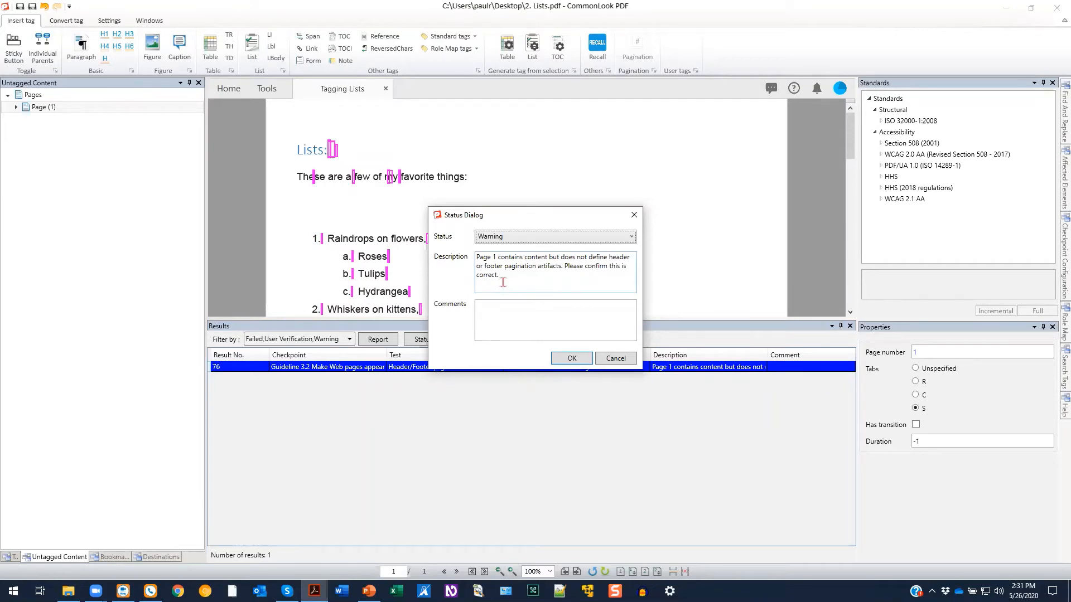
{"action": "left_click", "coordinate": [509, 237]}
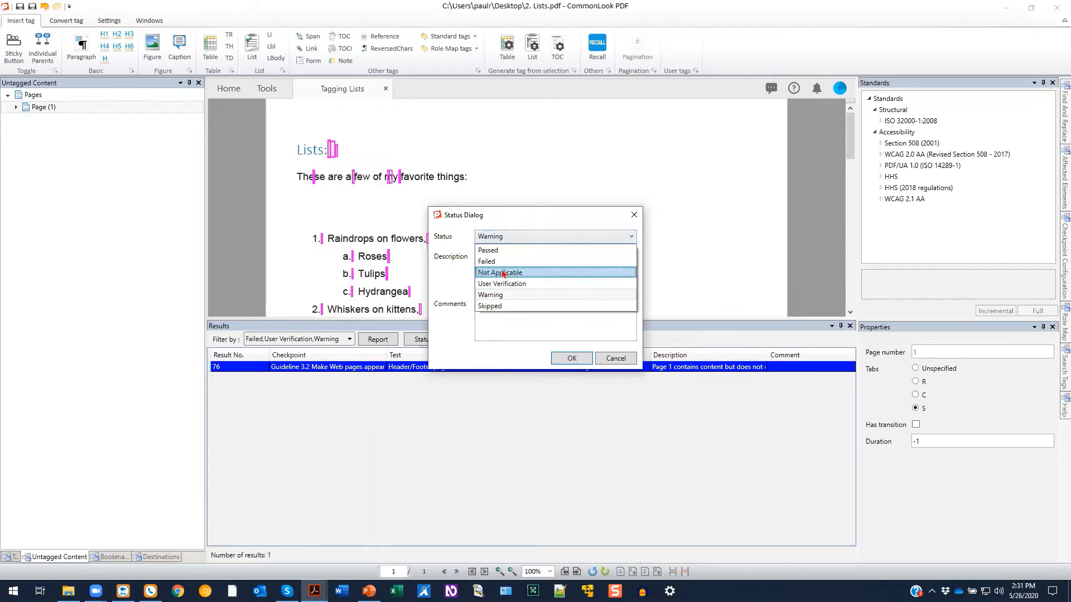
{"action": "left_click", "coordinate": [503, 273]}
{"action": "left_click", "coordinate": [575, 364]}
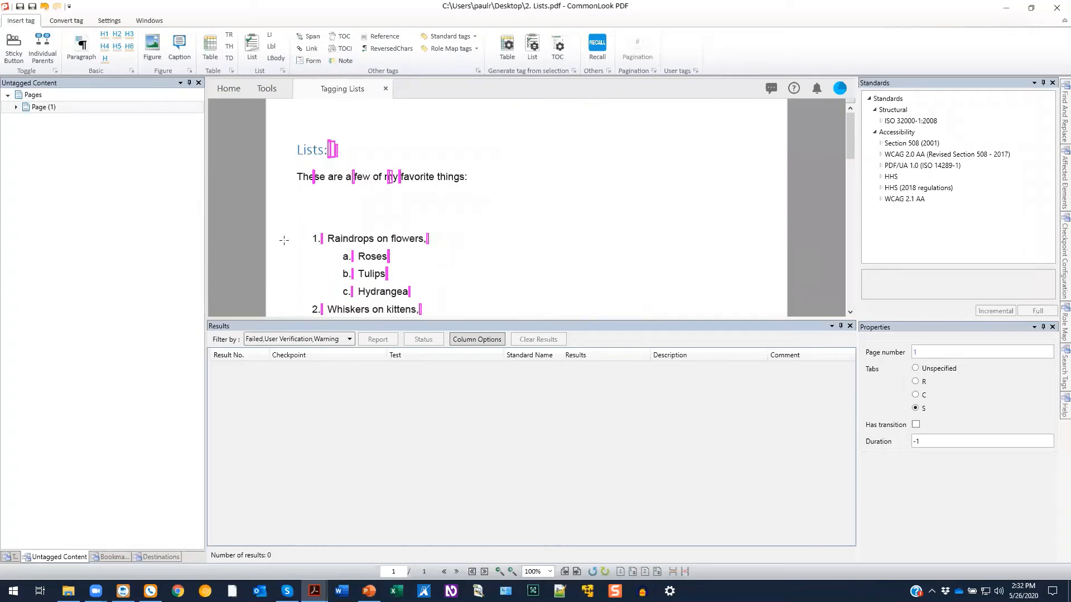
{"action": "left_click", "coordinate": [850, 326]}
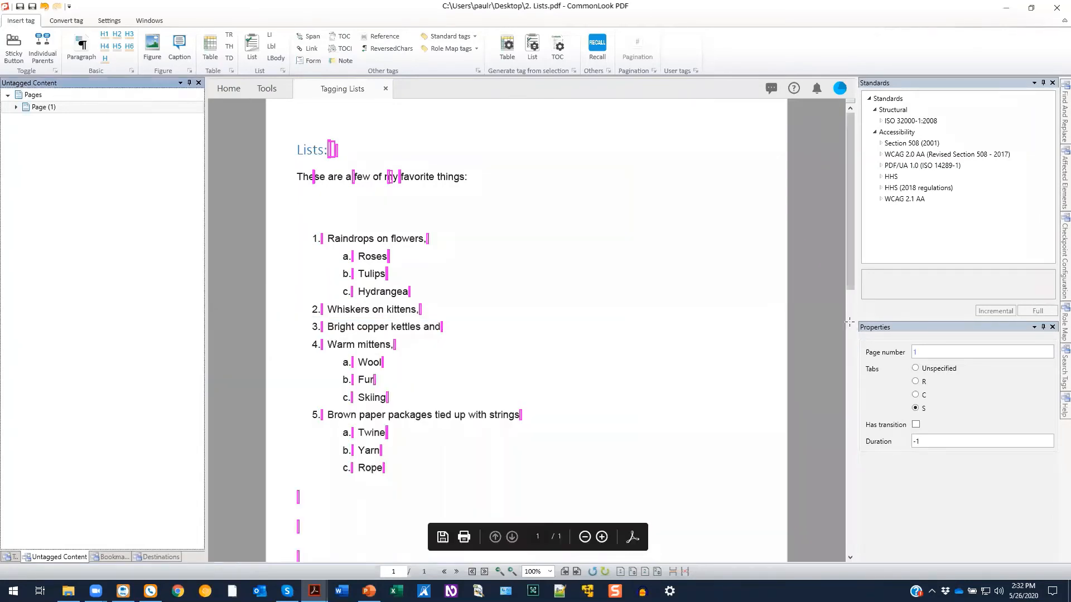
{"action": "left_click", "coordinate": [261, 260]}
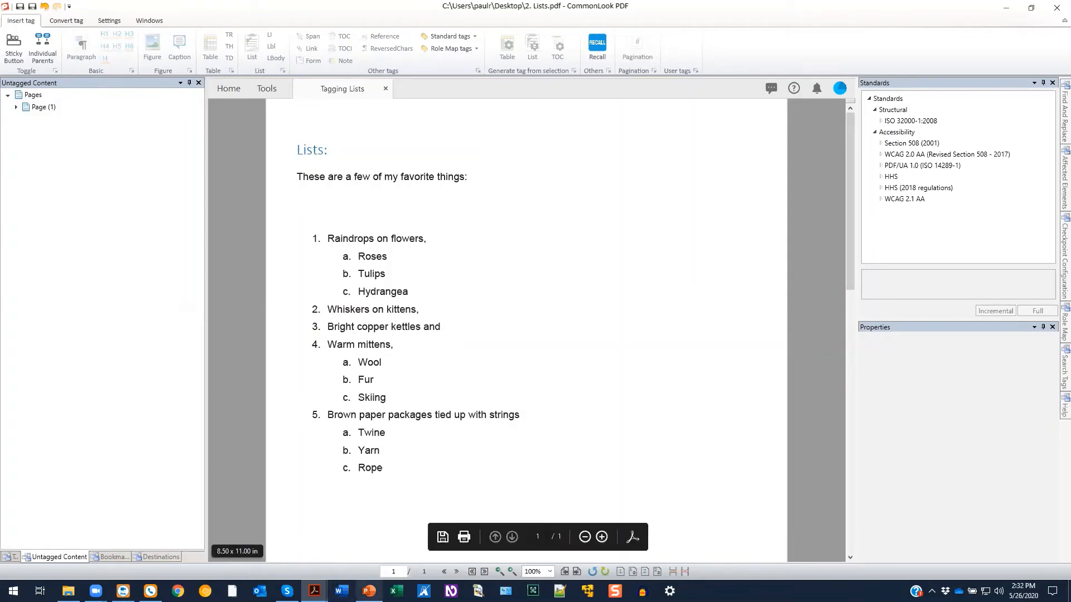
Switch to the PowerPoint slide show and advance from the Q & A slide to the Final Thoughts slide
{"action": "left_click", "coordinate": [369, 591]}
{"action": "left_click", "coordinate": [407, 396]}
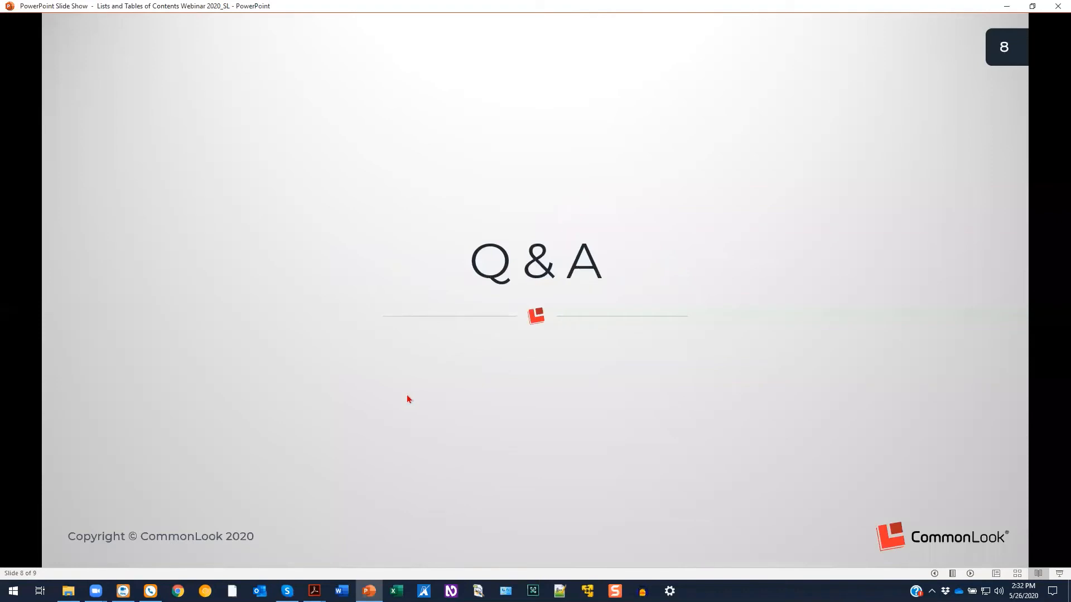
{"action": "key", "text": "Right"}
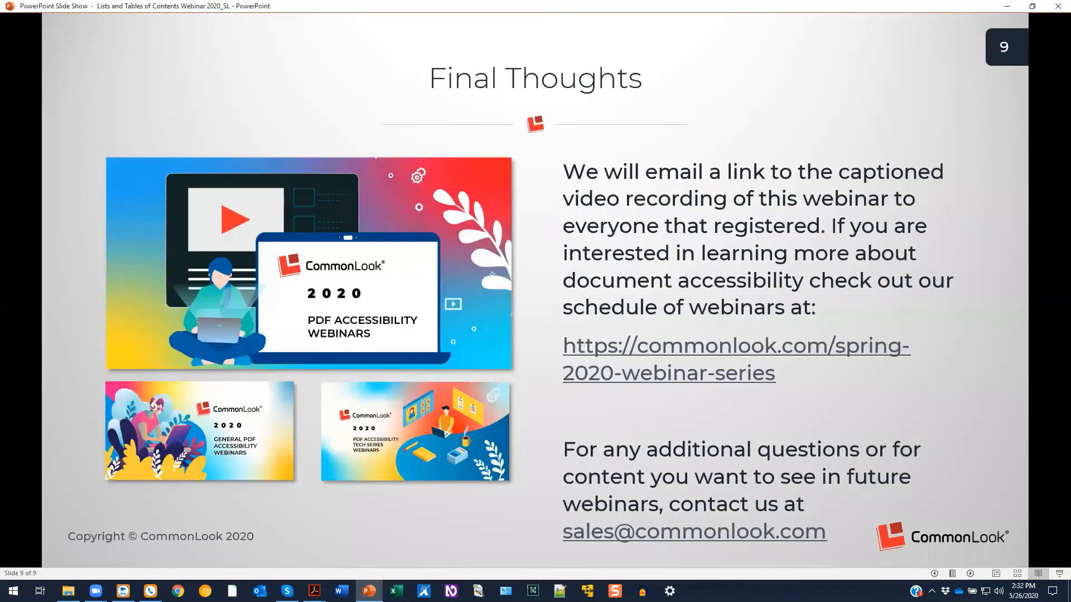